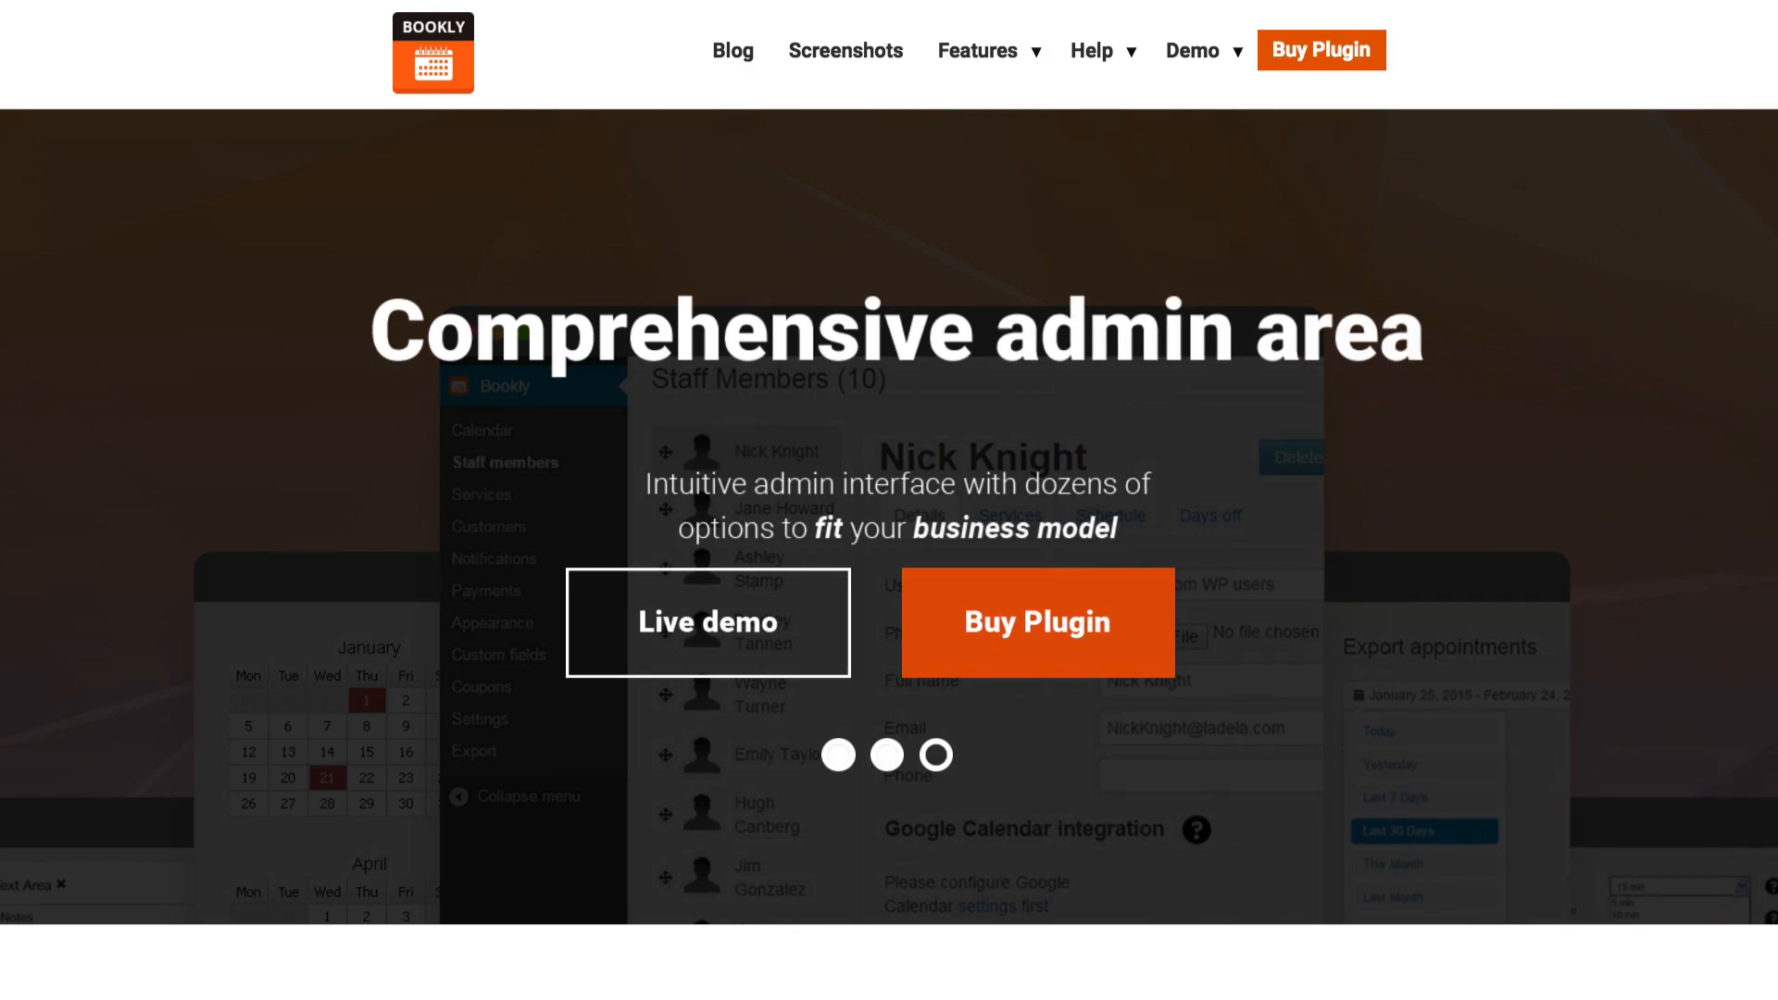
Open the Bookly plugin's purchase page and look through its item description and details
left_click(1329, 52)
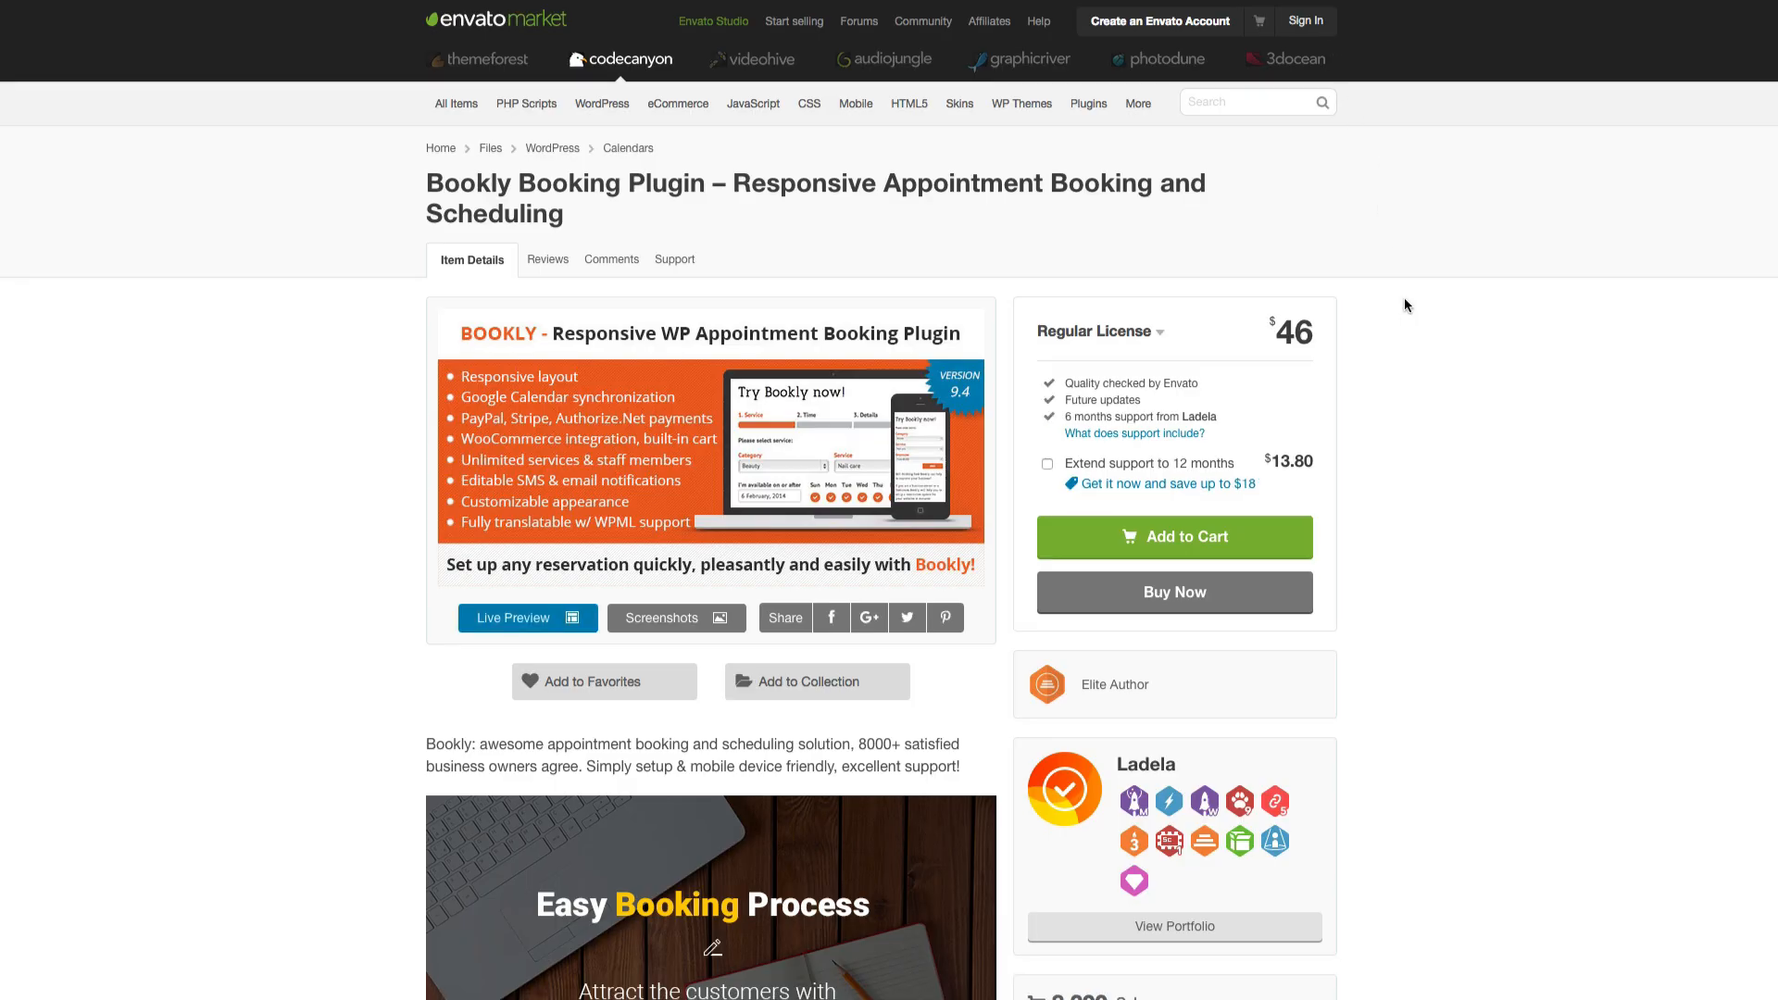
scroll(1404, 301, "down", 3)
scroll(1404, 304, "down", 12)
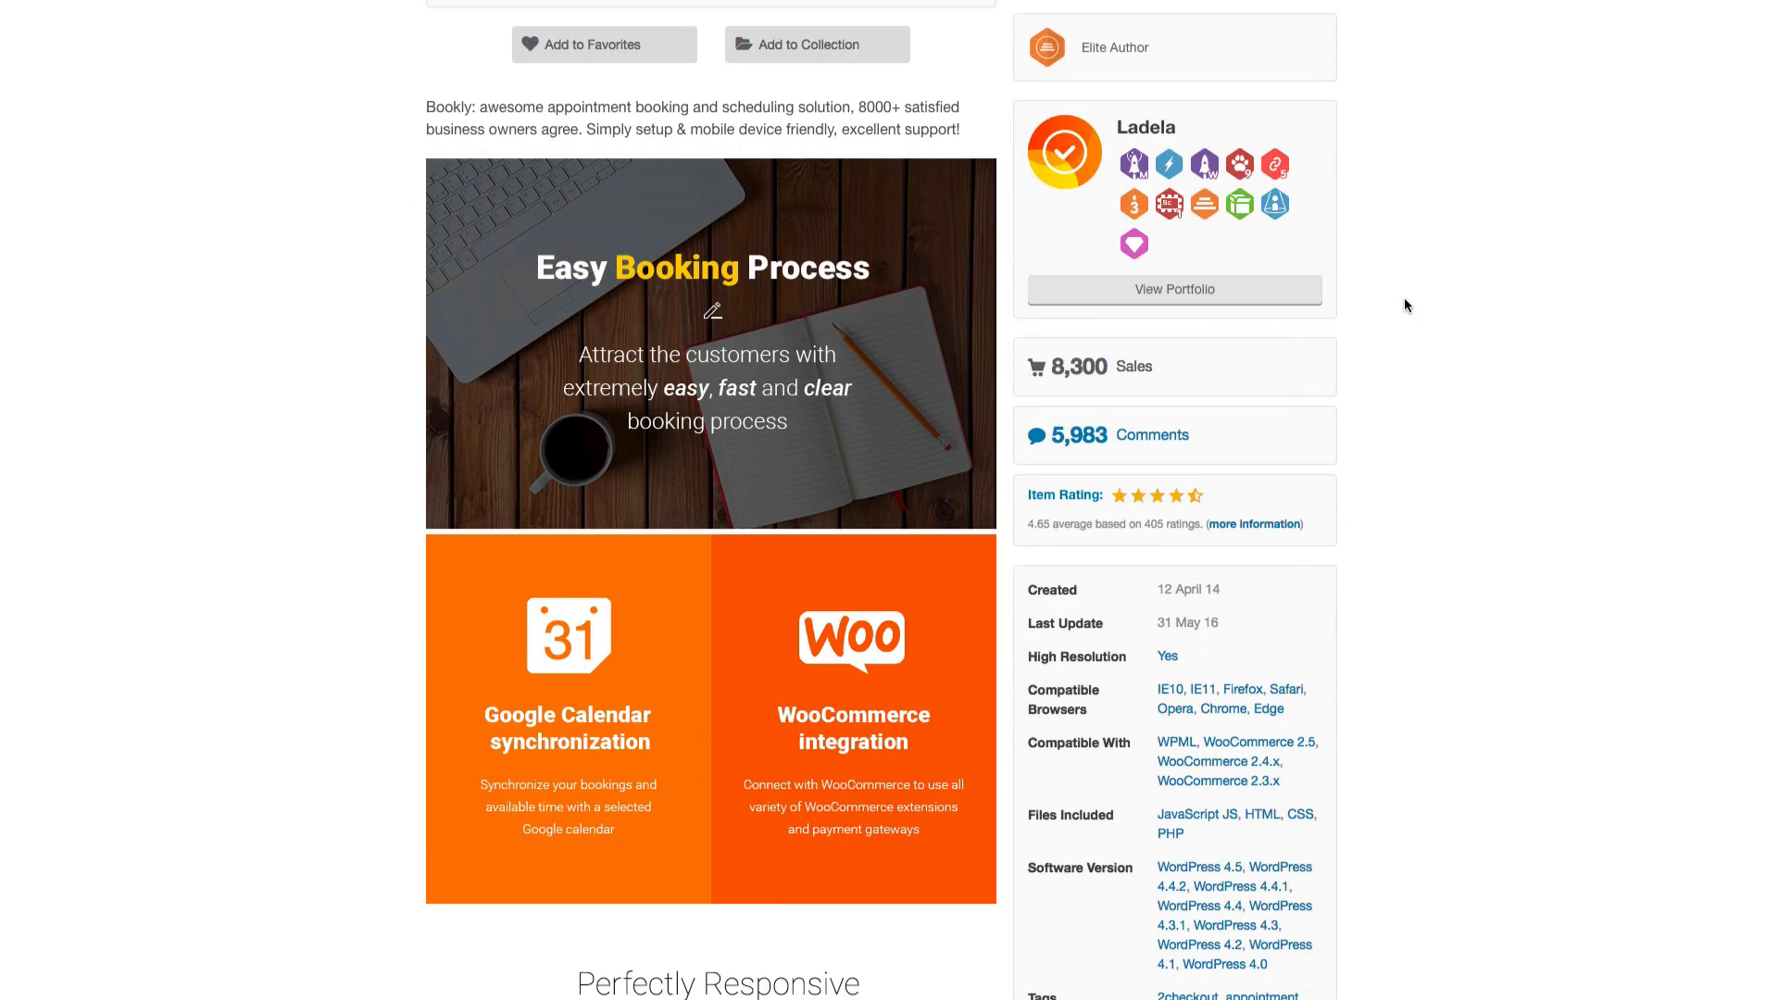
scroll(1404, 305, "down", 10)
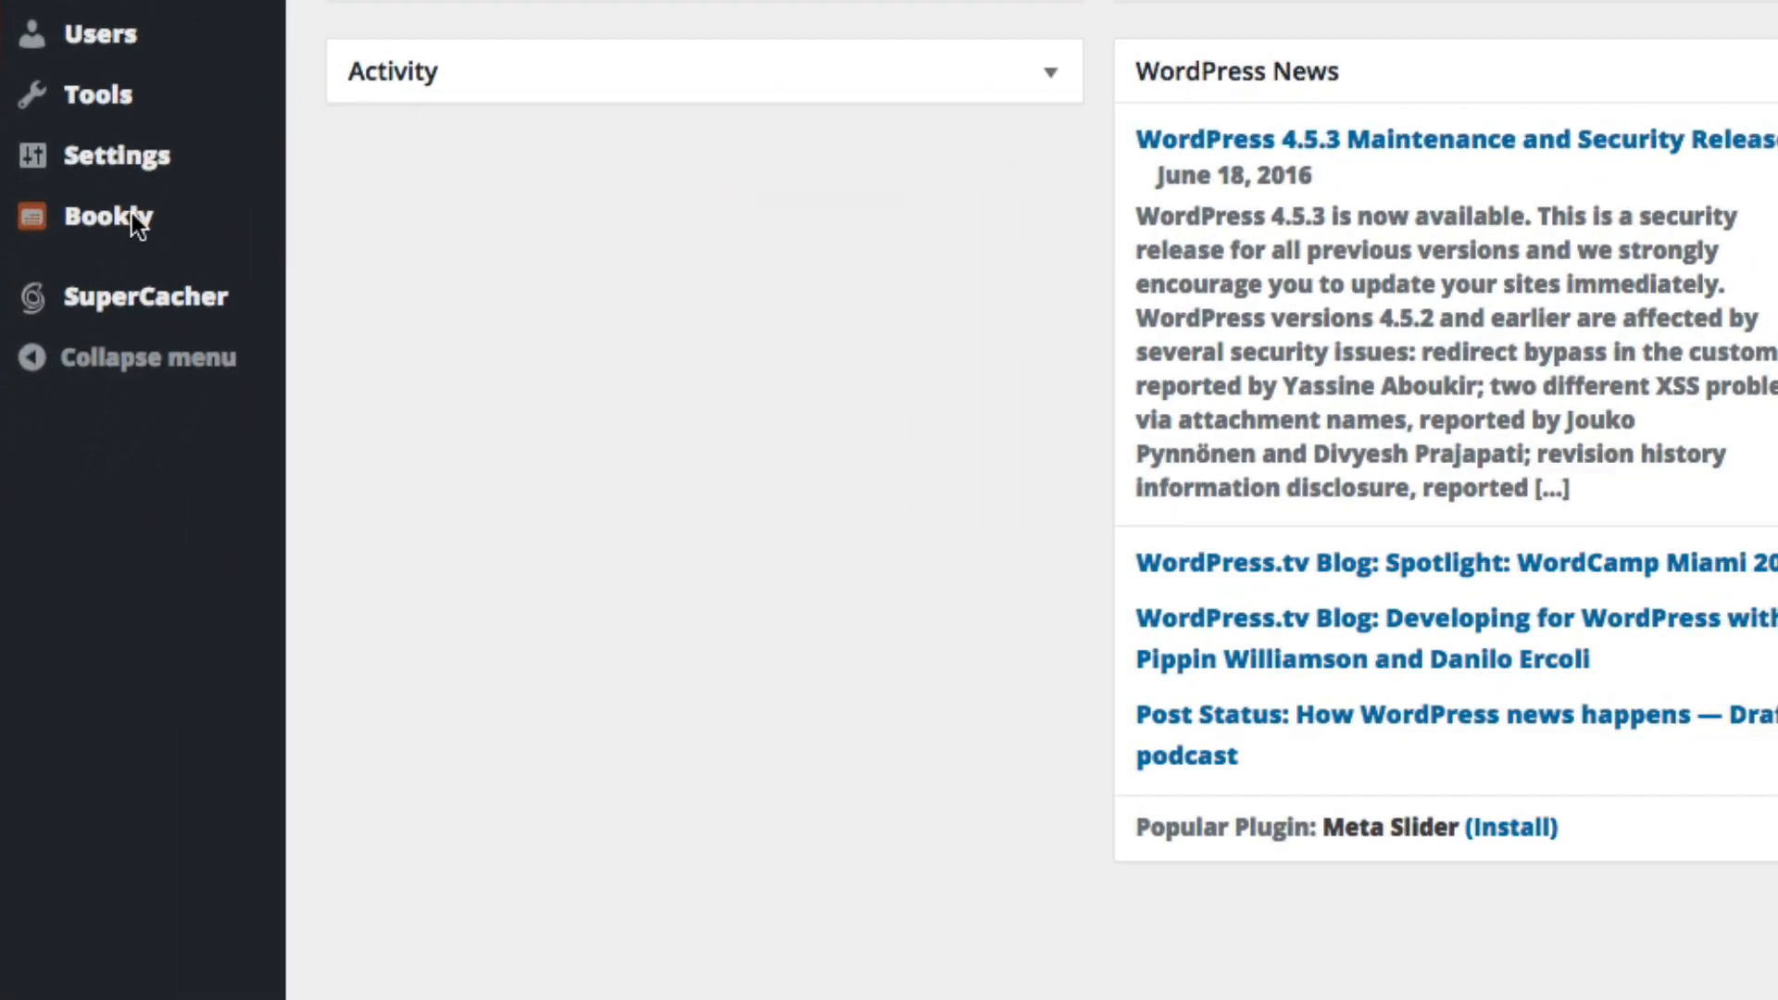
In the WordPress dashboard, add a Bookly staff member linked to the BizWarriors user, entering the member's full name, and save it
mouse_move(61, 464)
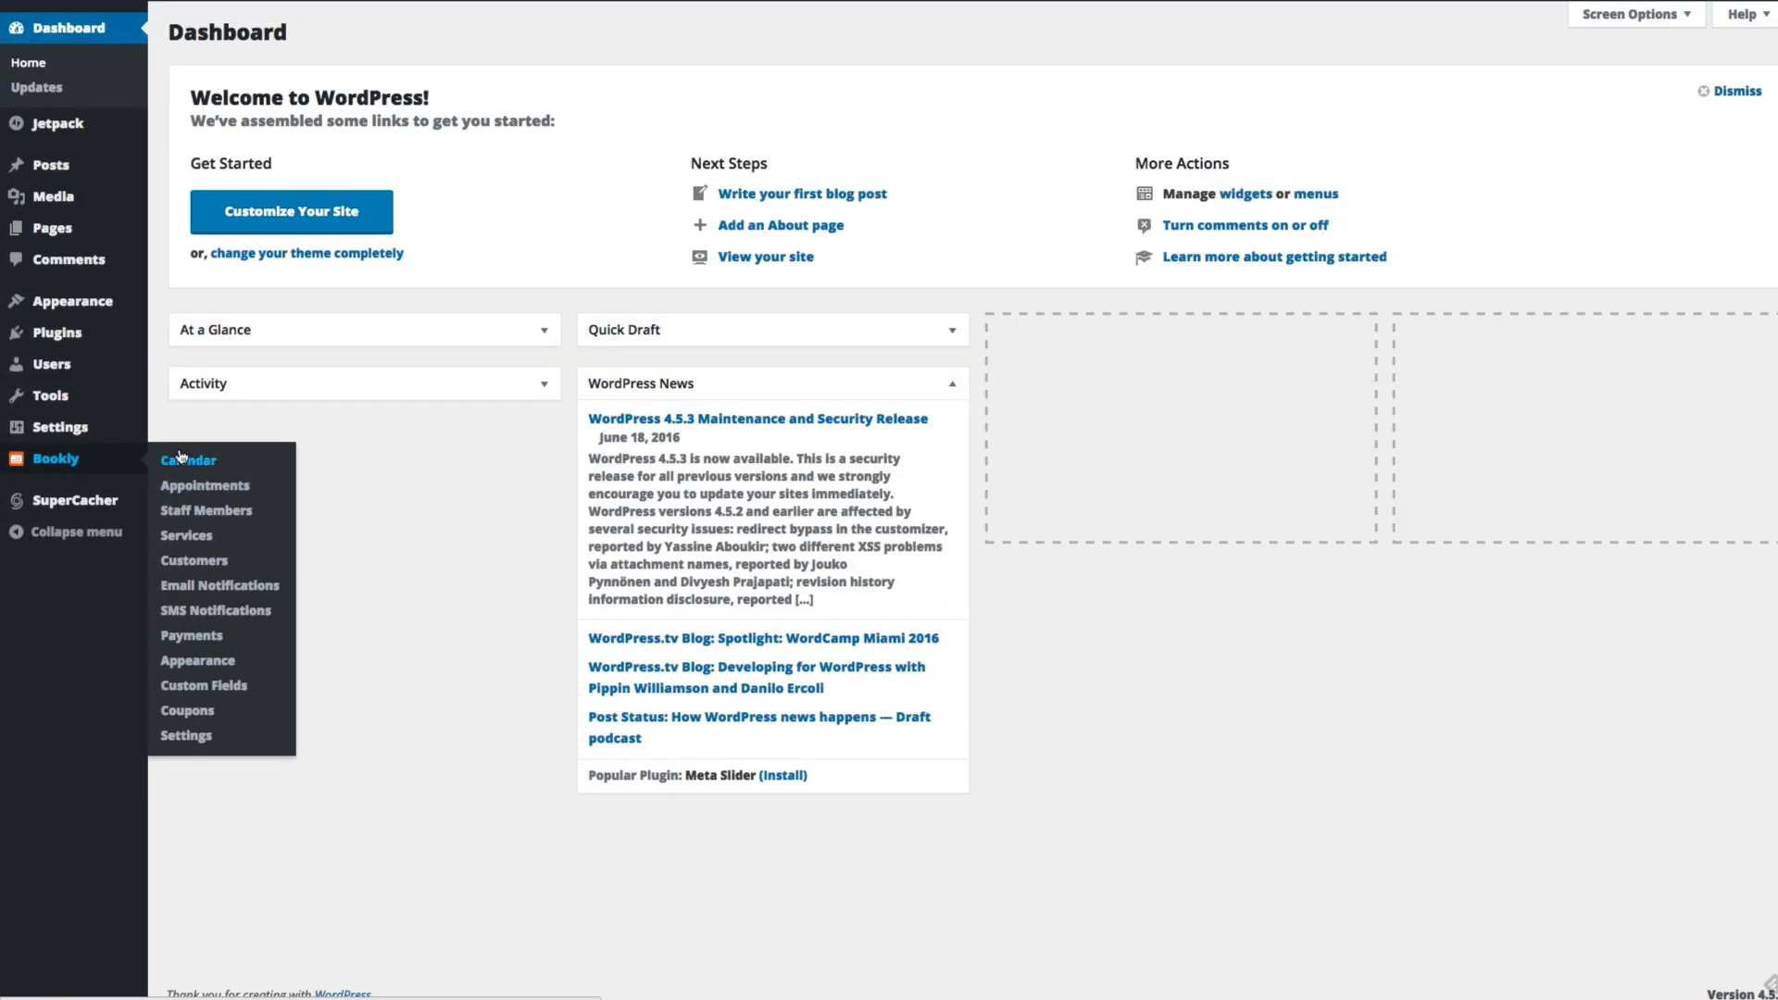
left_click(180, 457)
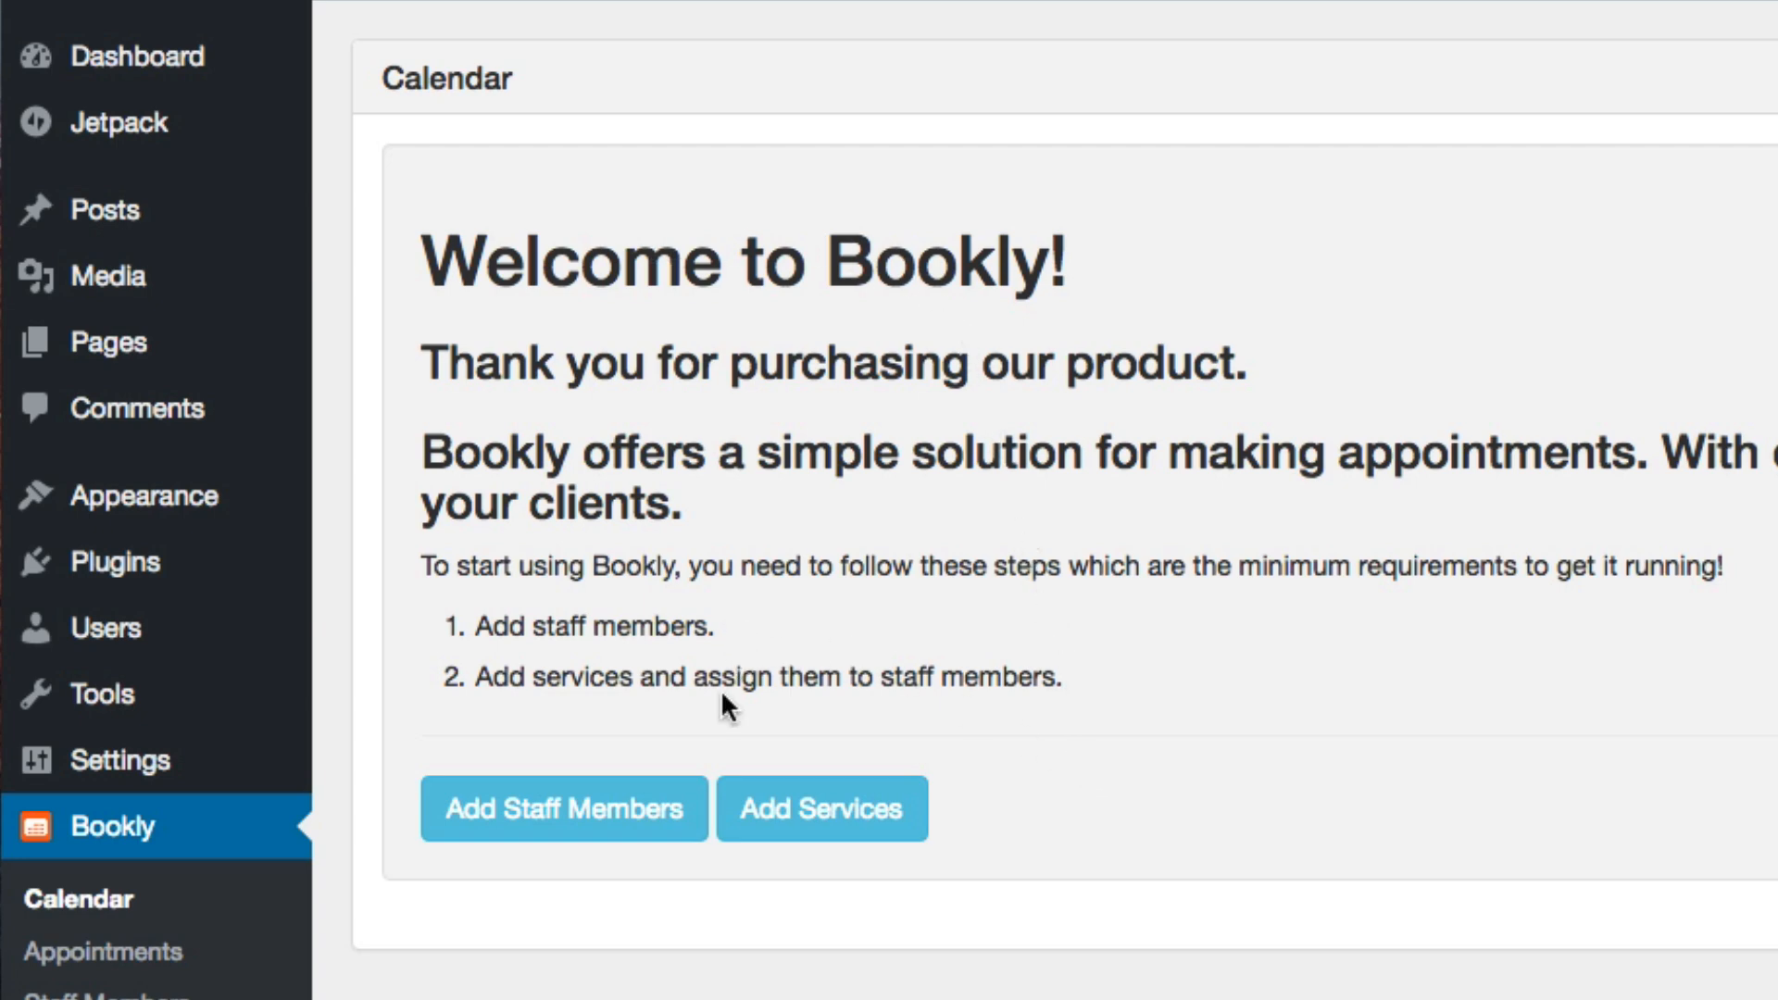
left_click(590, 833)
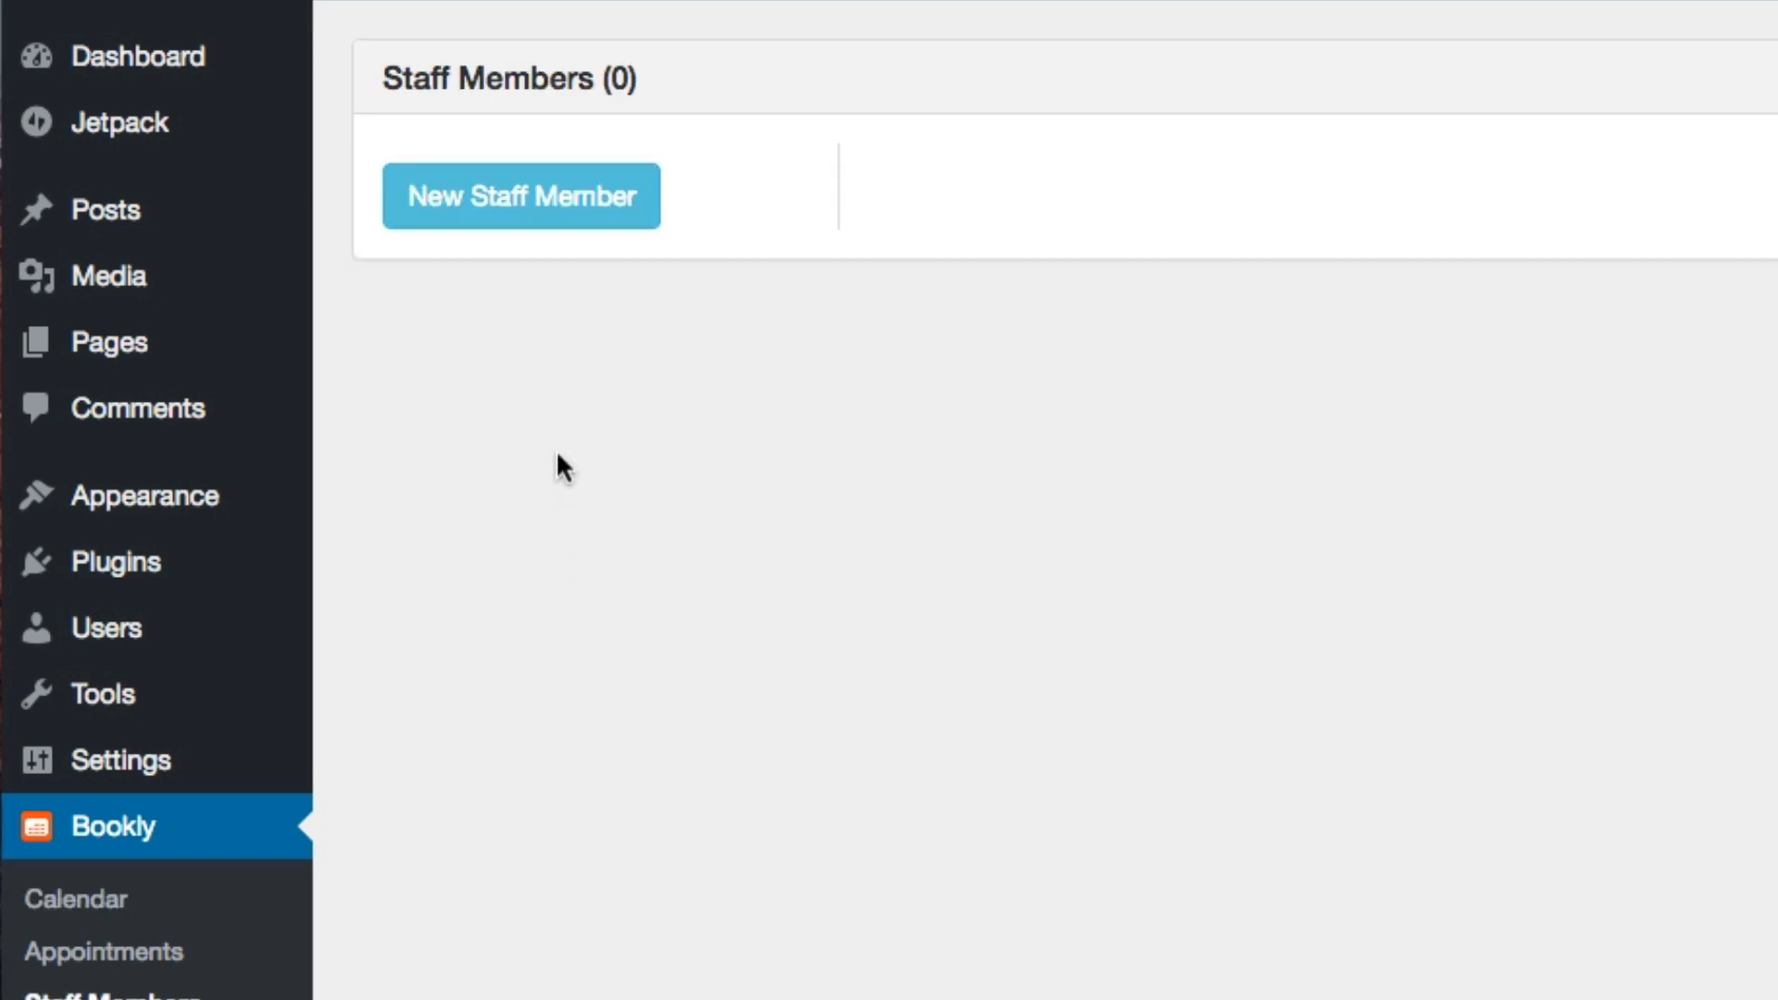
left_click(523, 223)
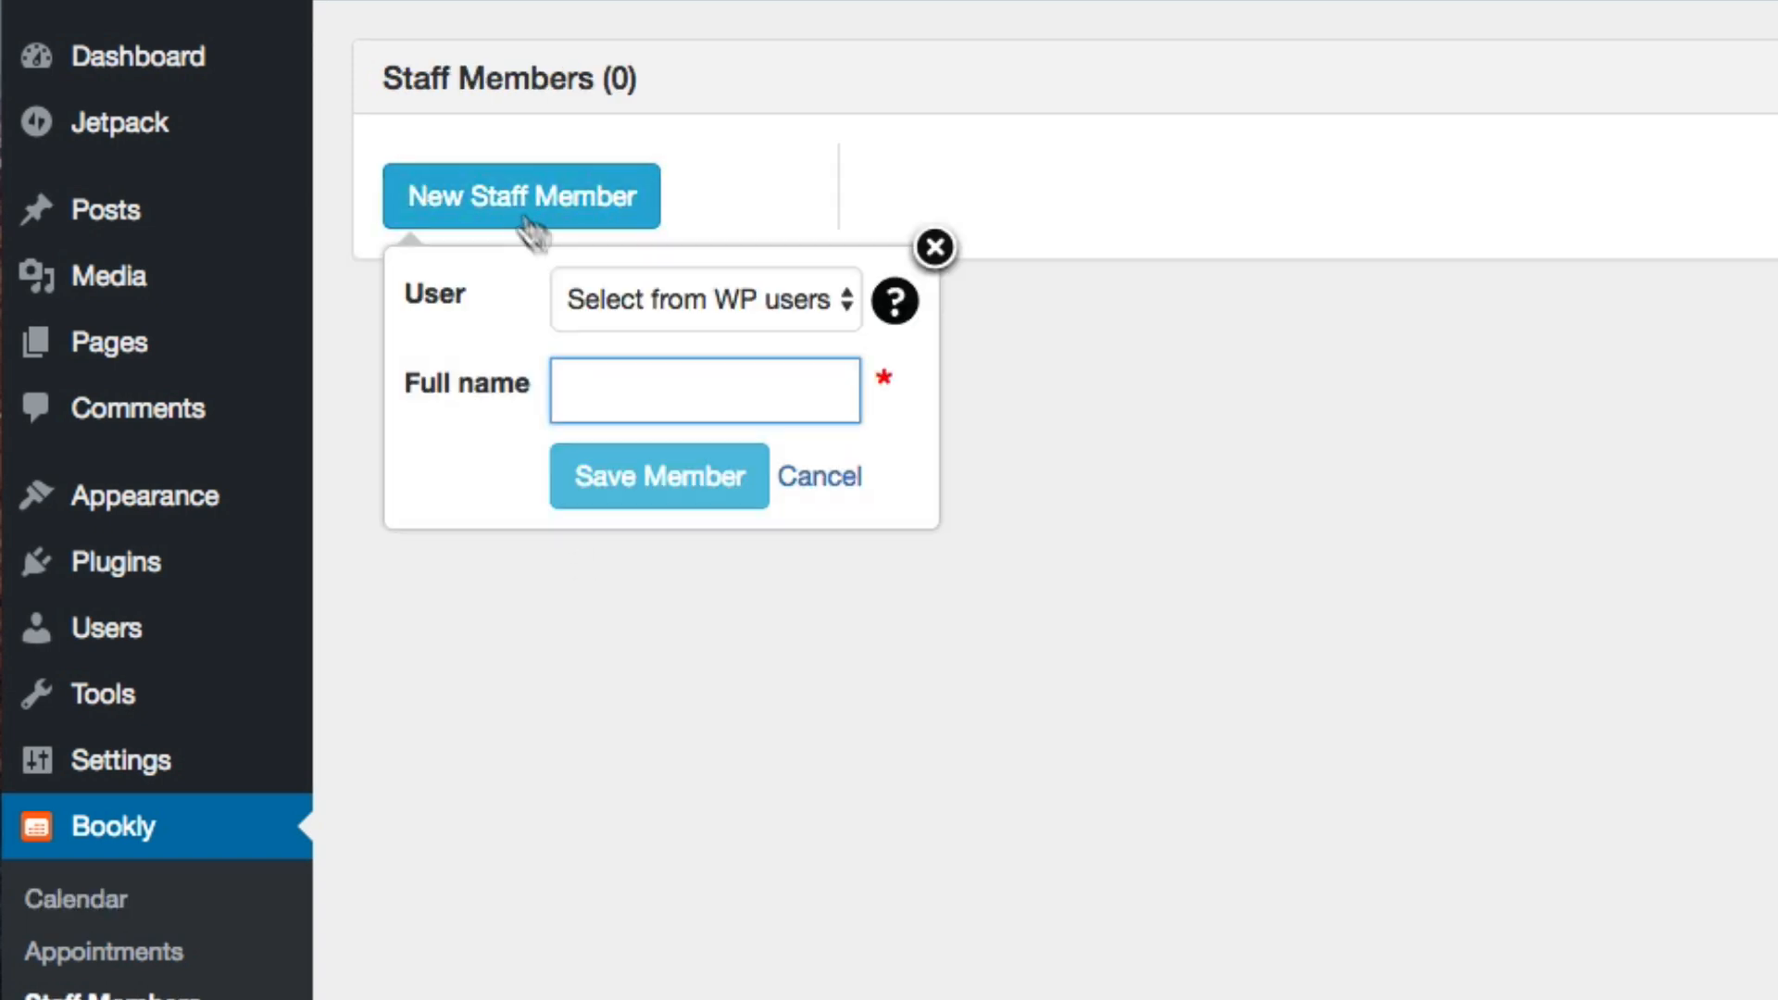
left_click(688, 296)
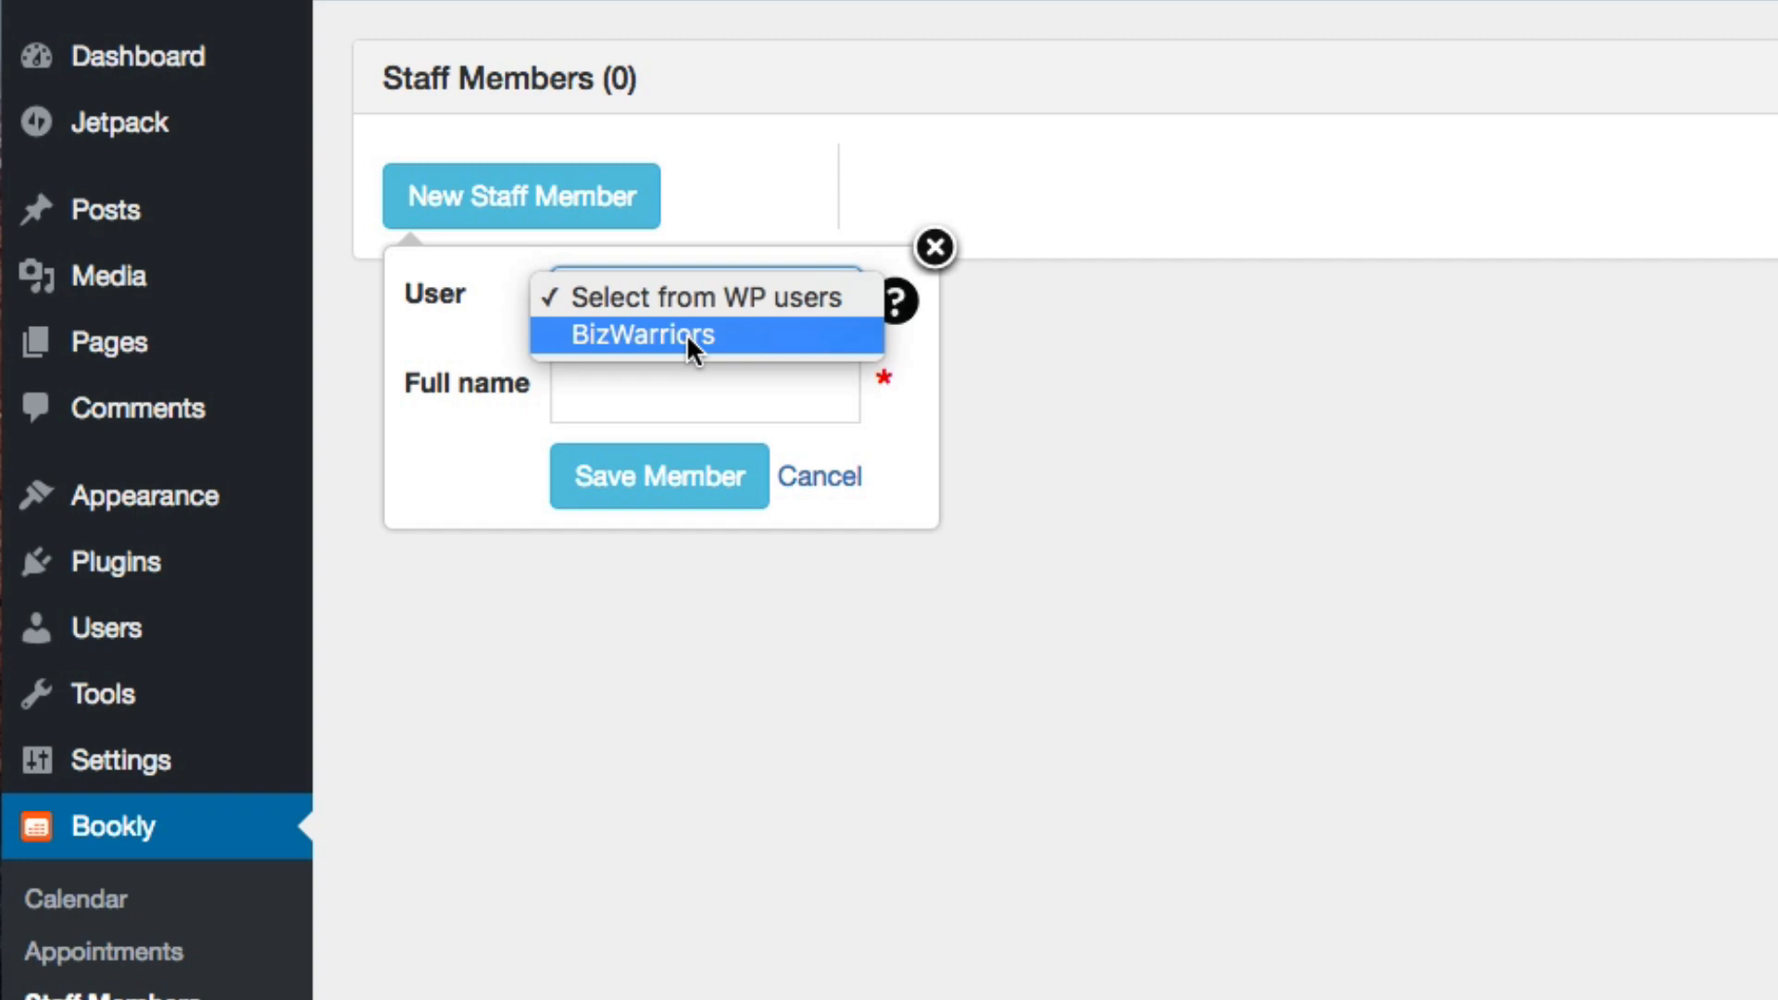
left_click(686, 334)
left_click_drag(746, 392, 504, 397)
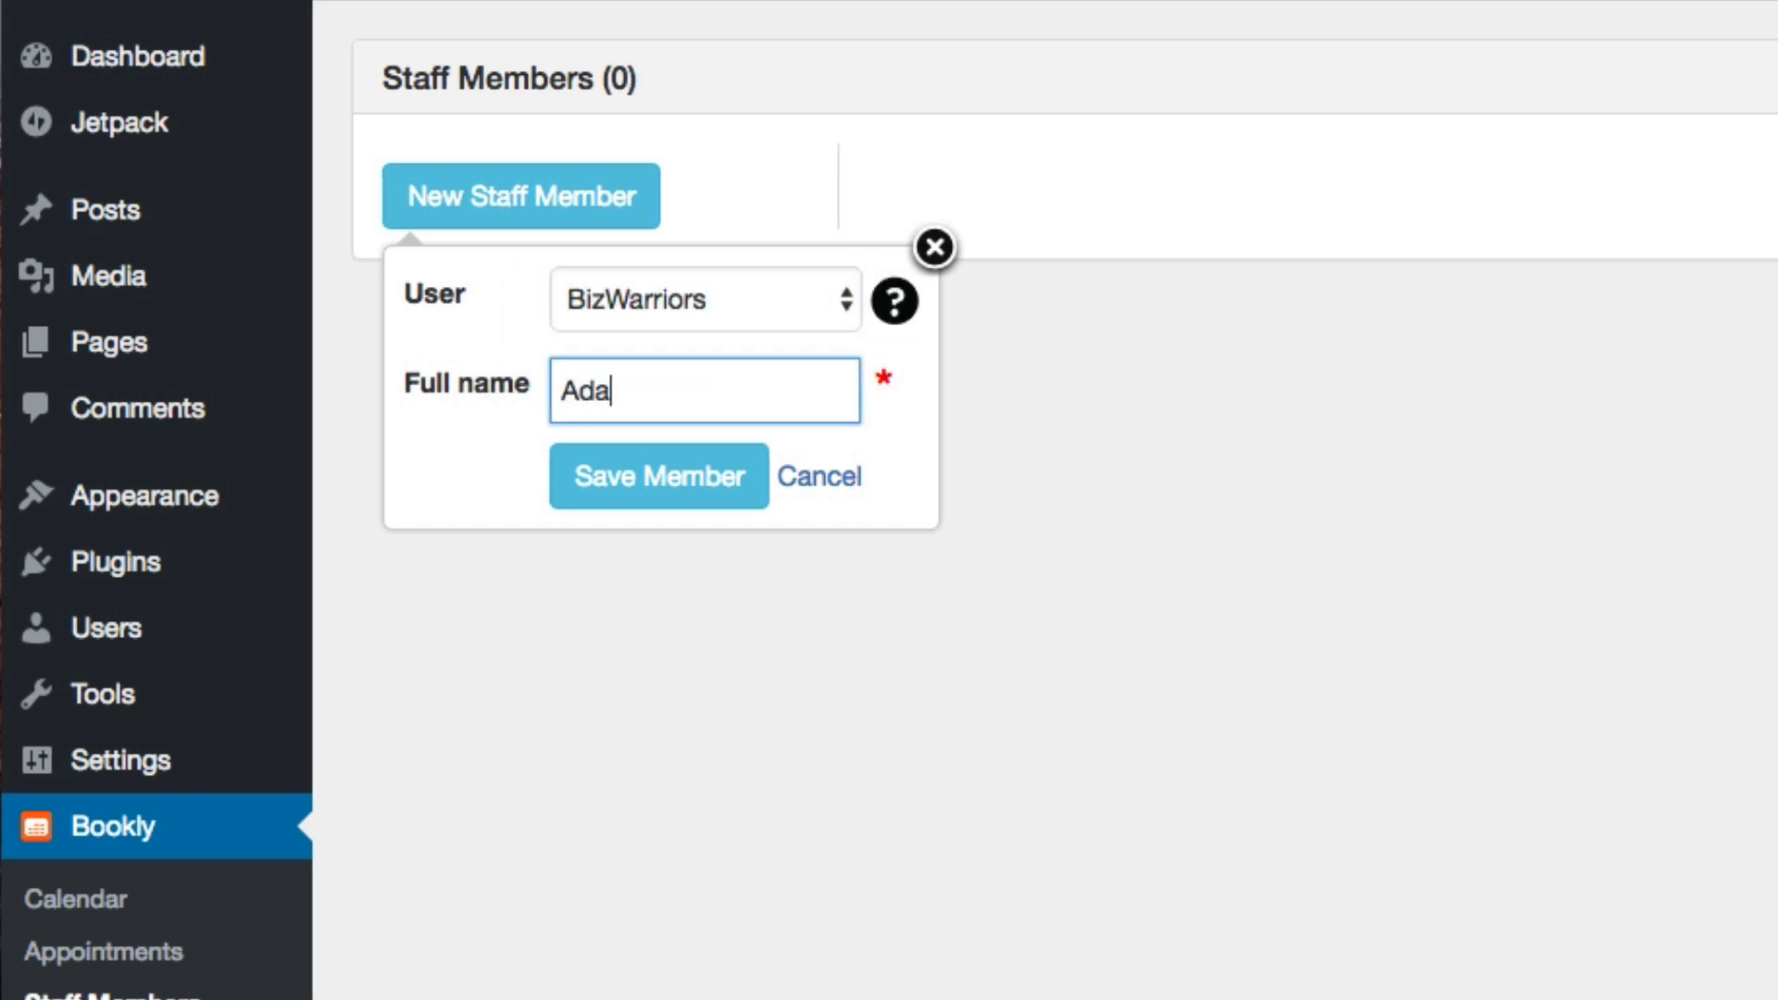
mouse_move(895, 298)
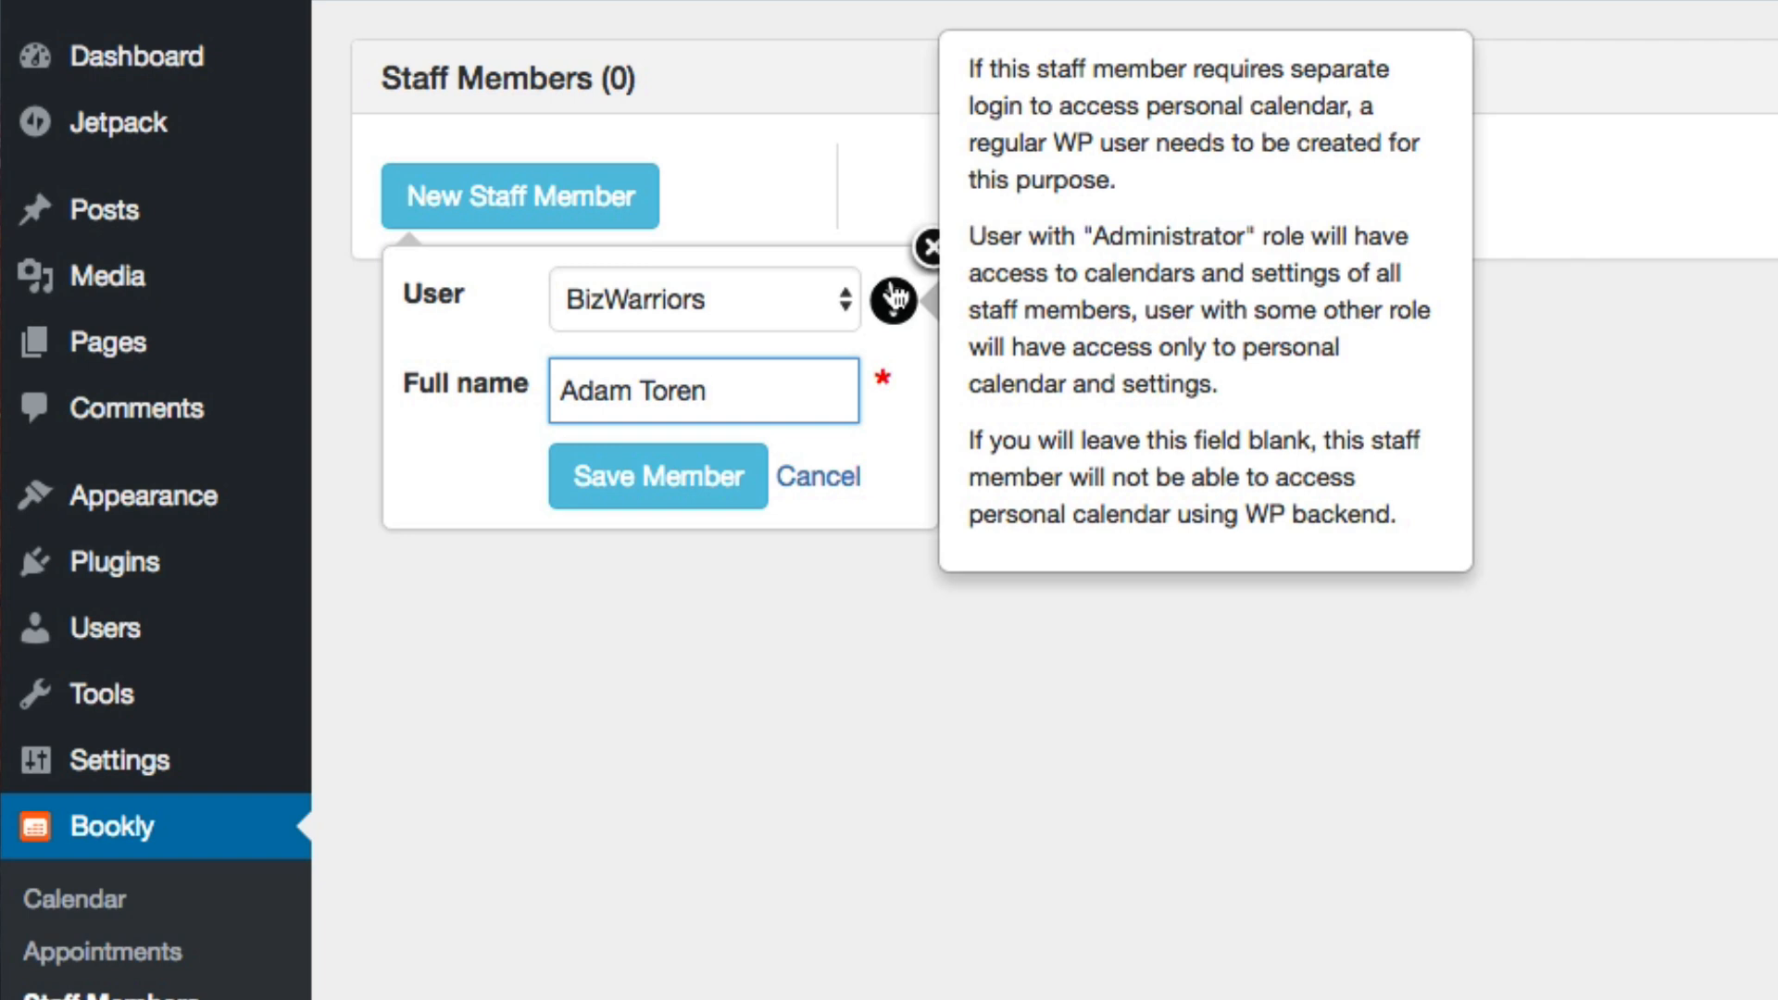
left_click(691, 488)
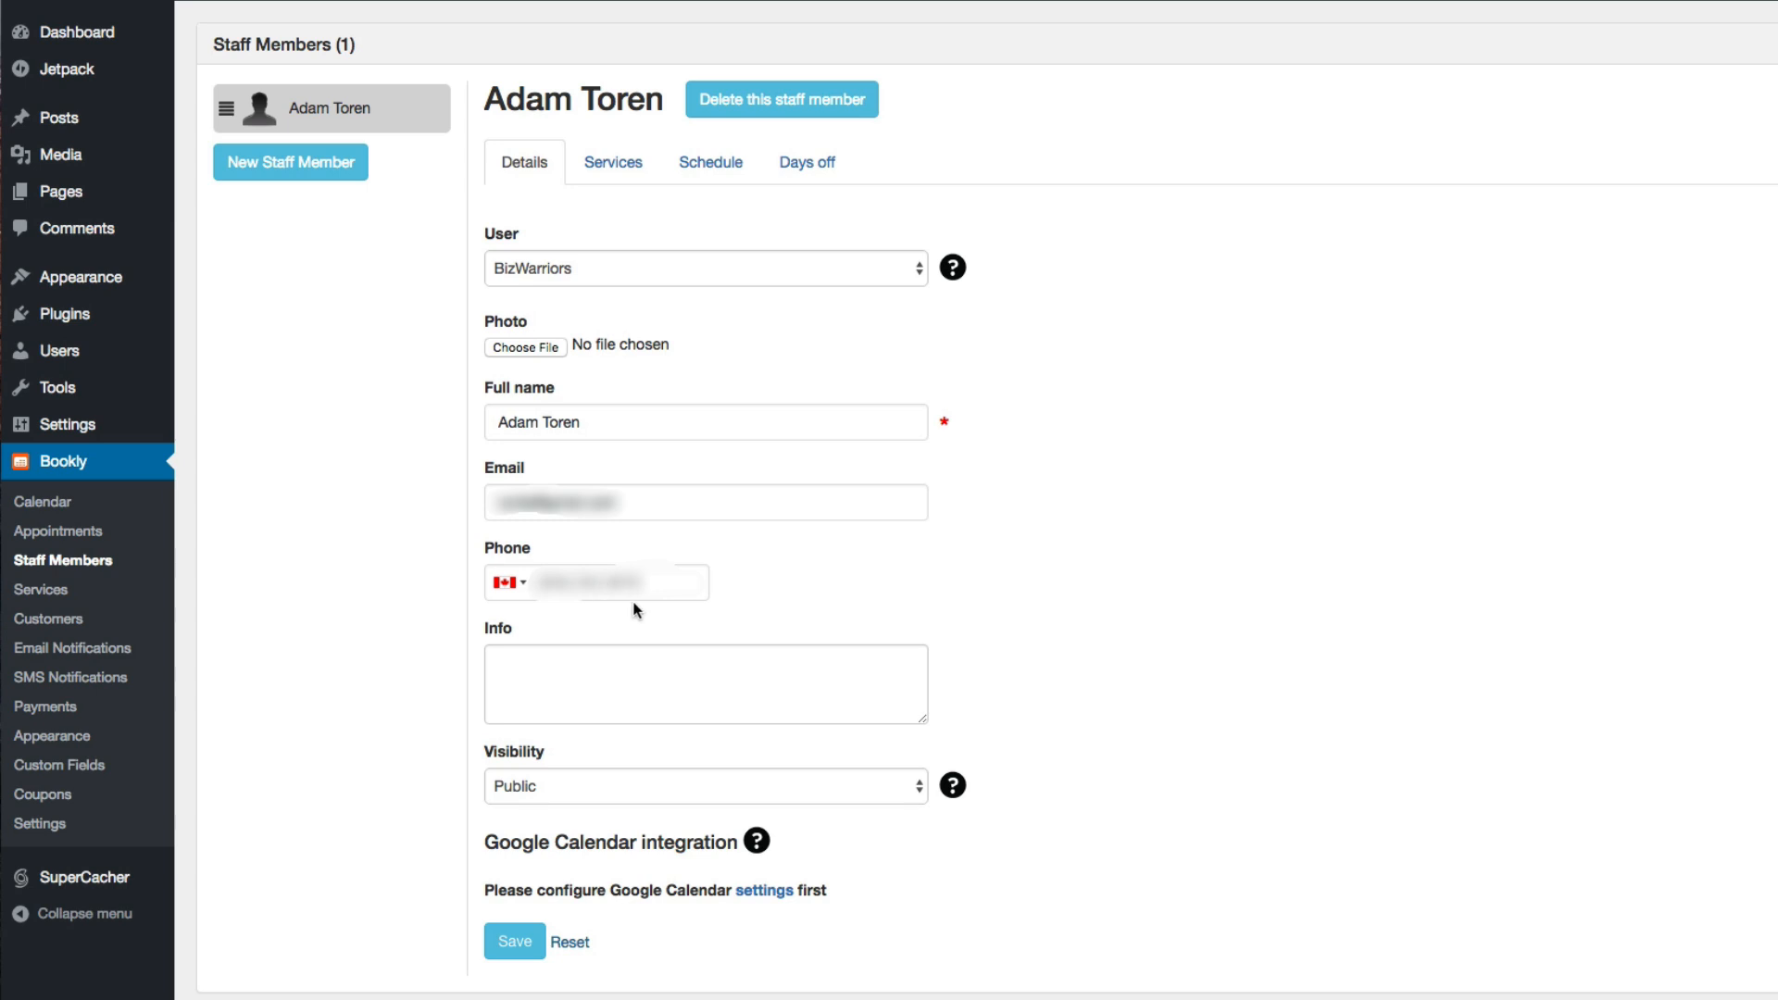
Set the new staff member's visibility to Private in their details
left_click(699, 672)
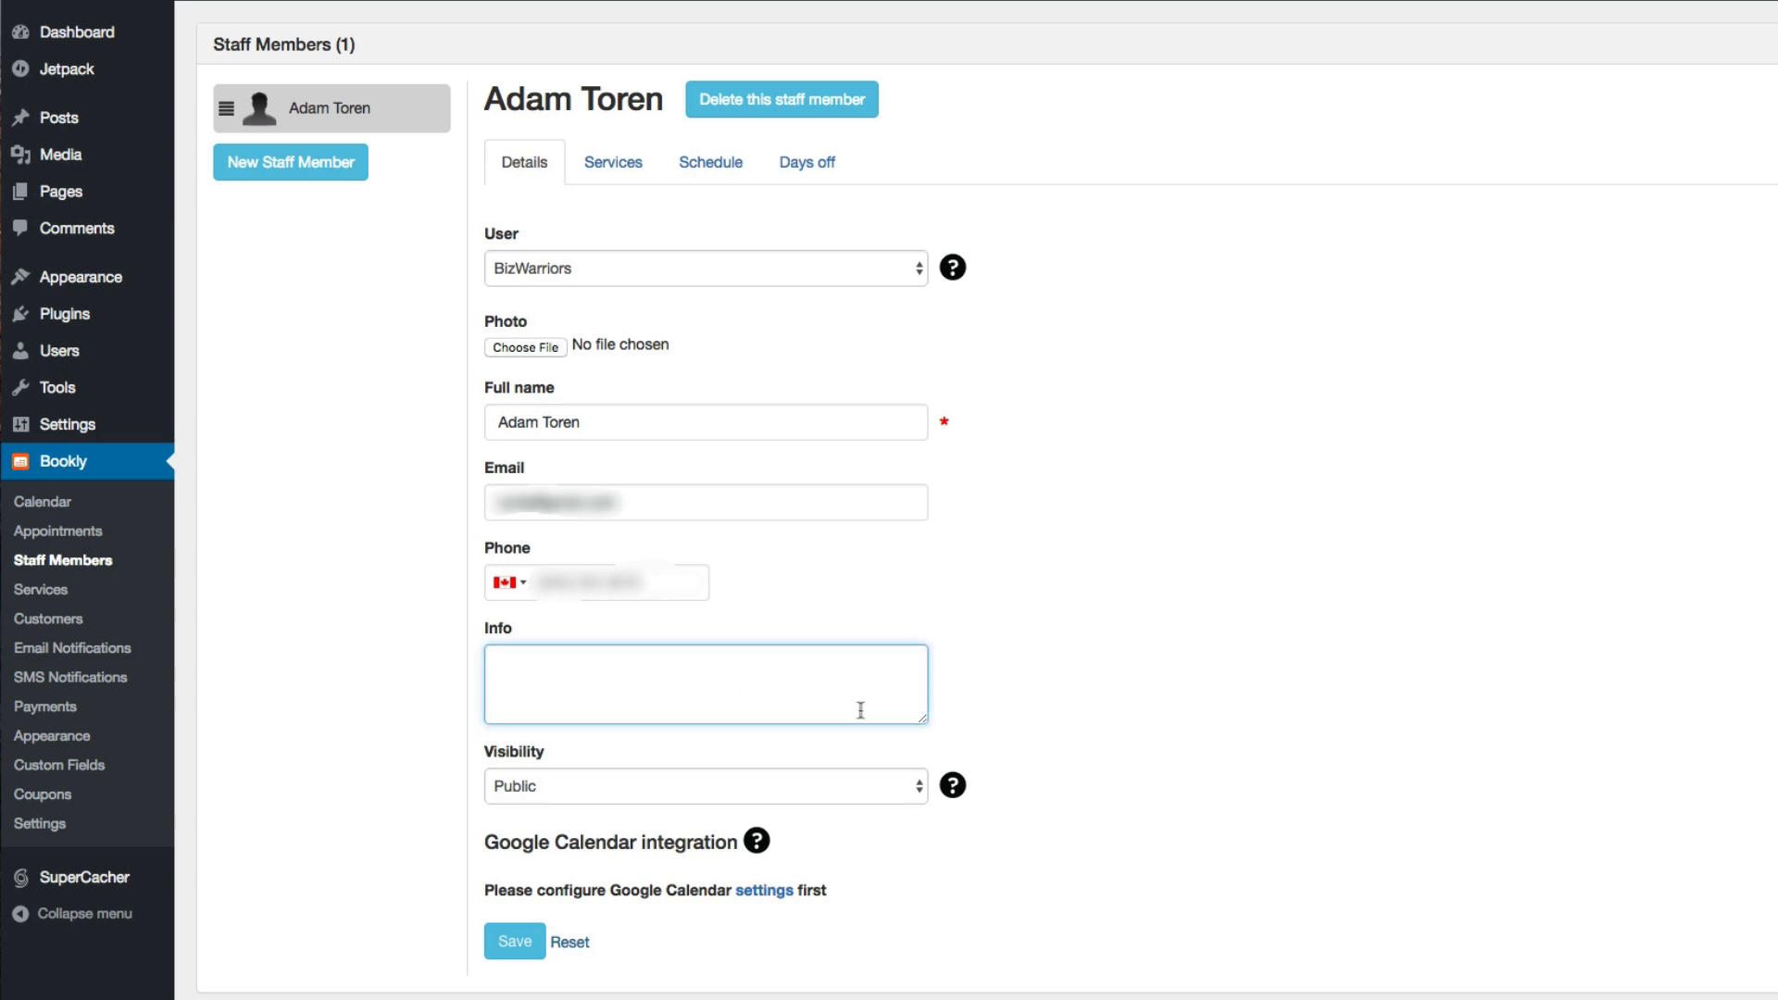
left_click(1009, 738)
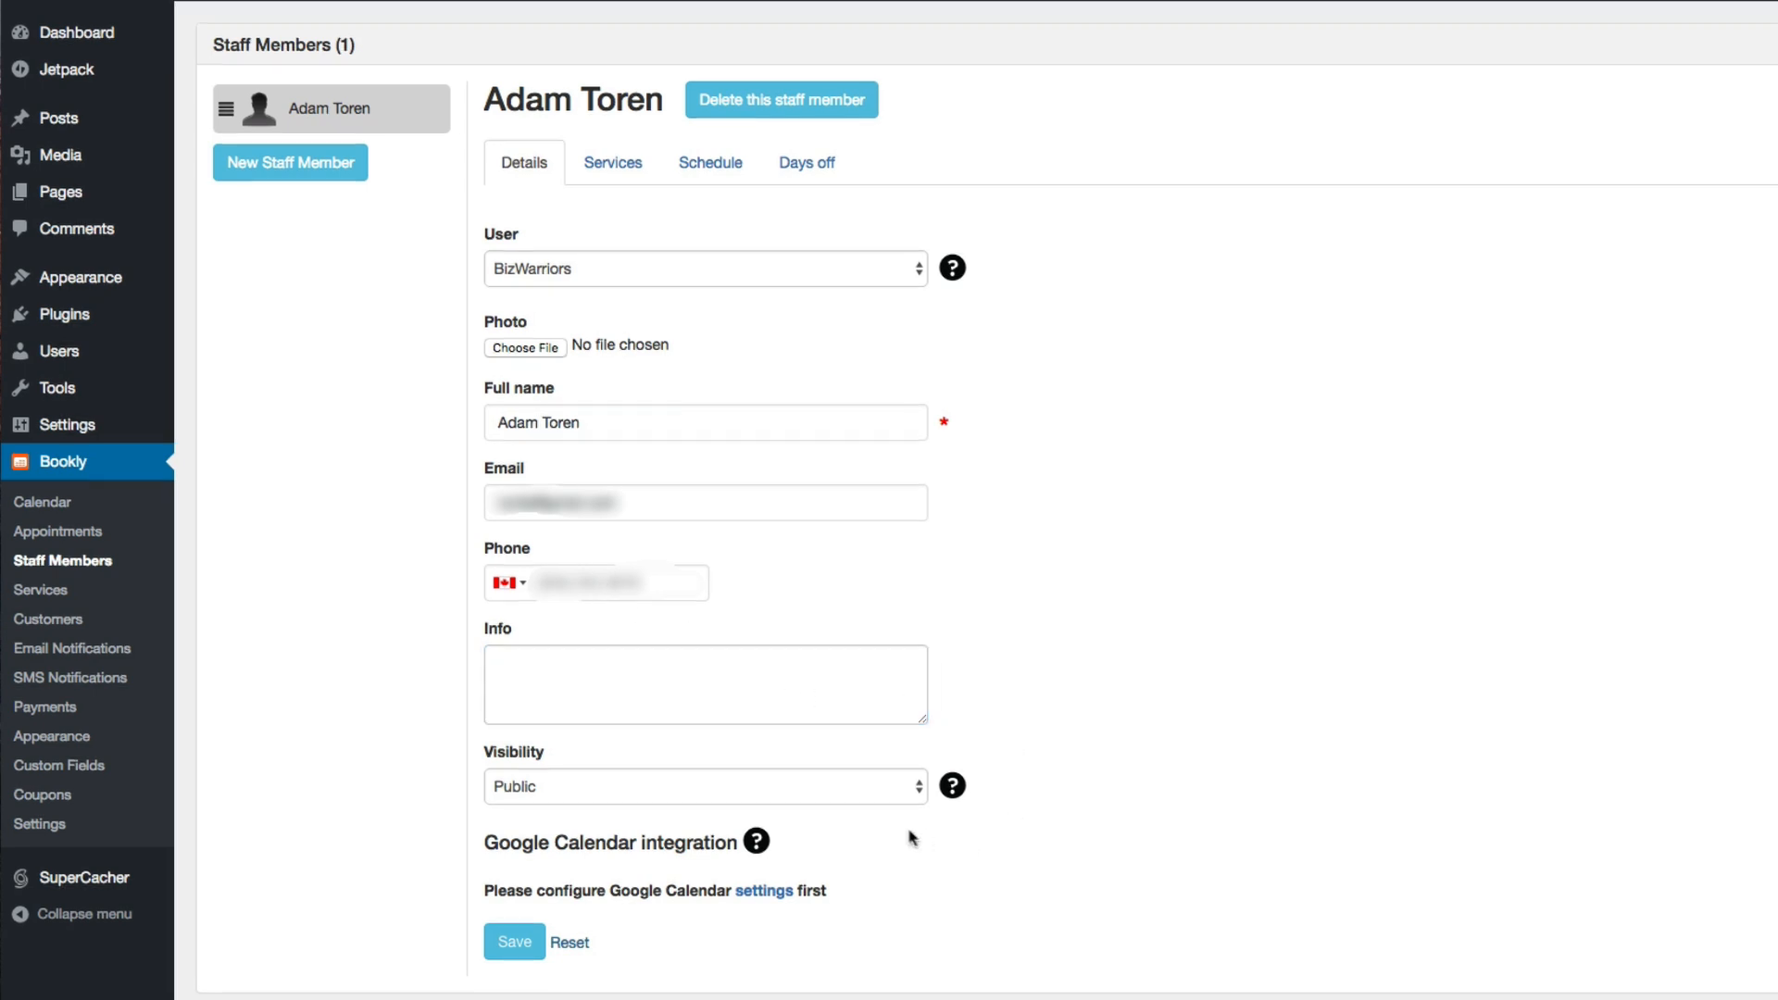
left_click(898, 794)
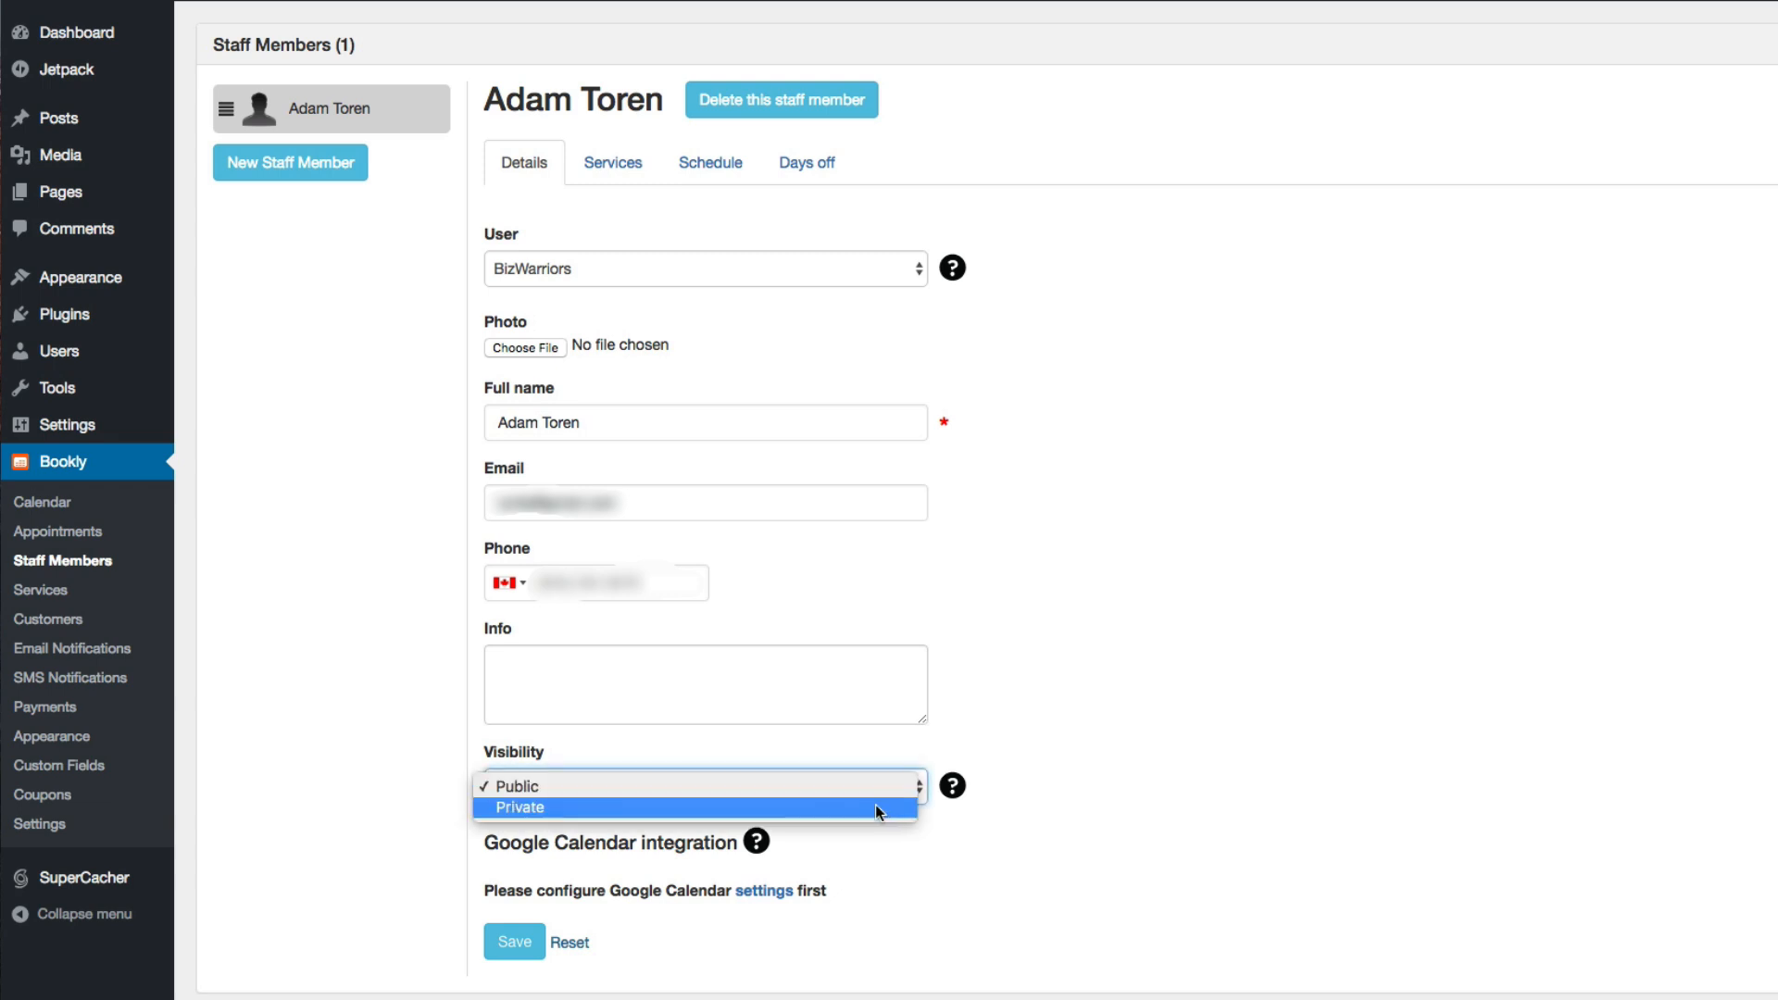
left_click(875, 806)
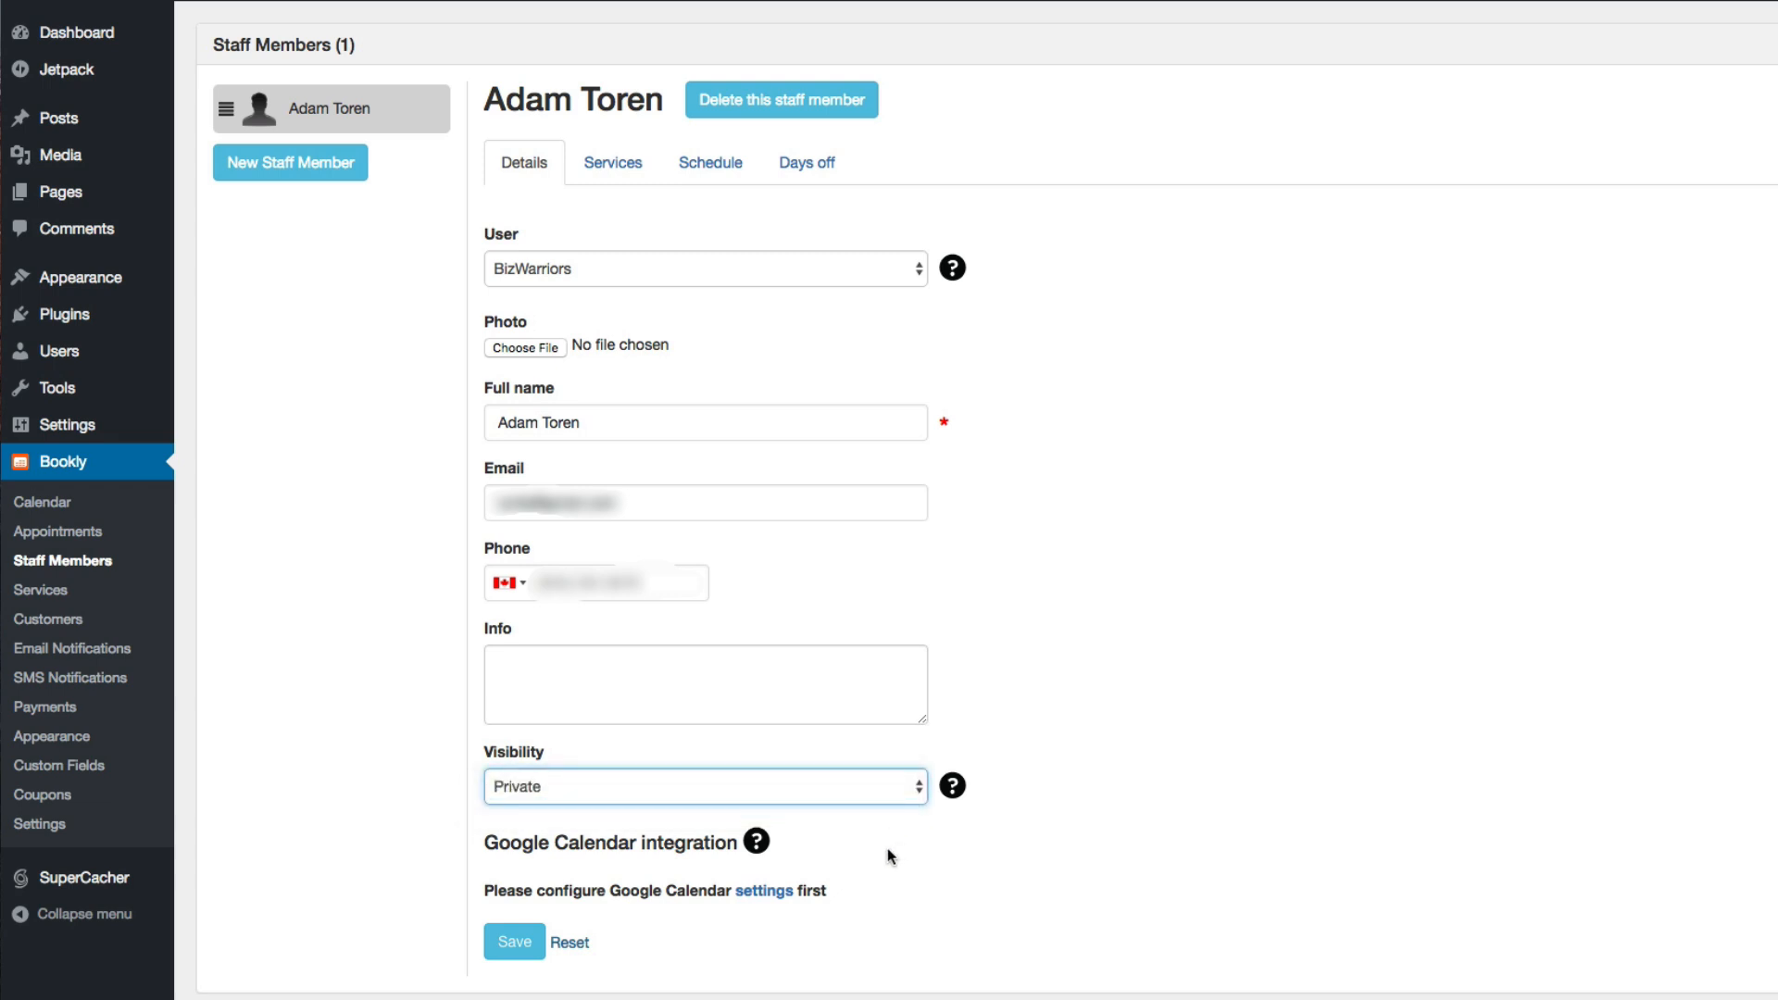
Review the staff member's Google Calendar integration help, services, schedule and days off
mouse_move(768, 848)
left_click(615, 164)
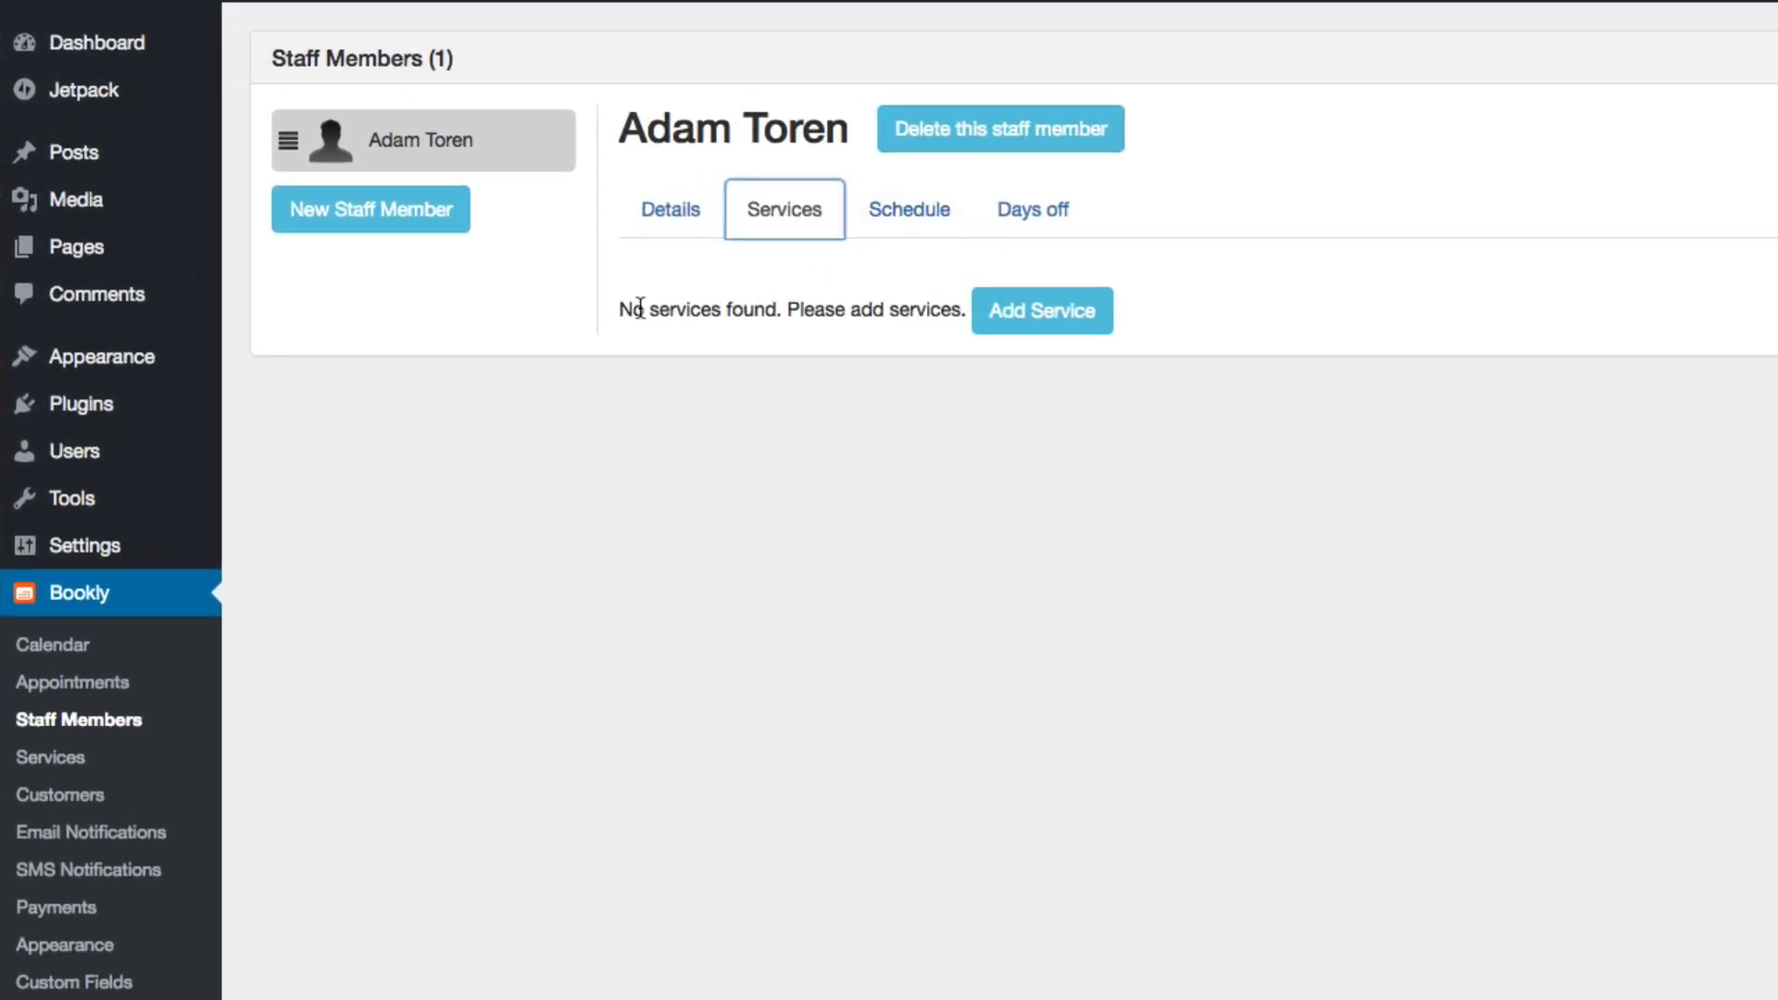
left_click(906, 235)
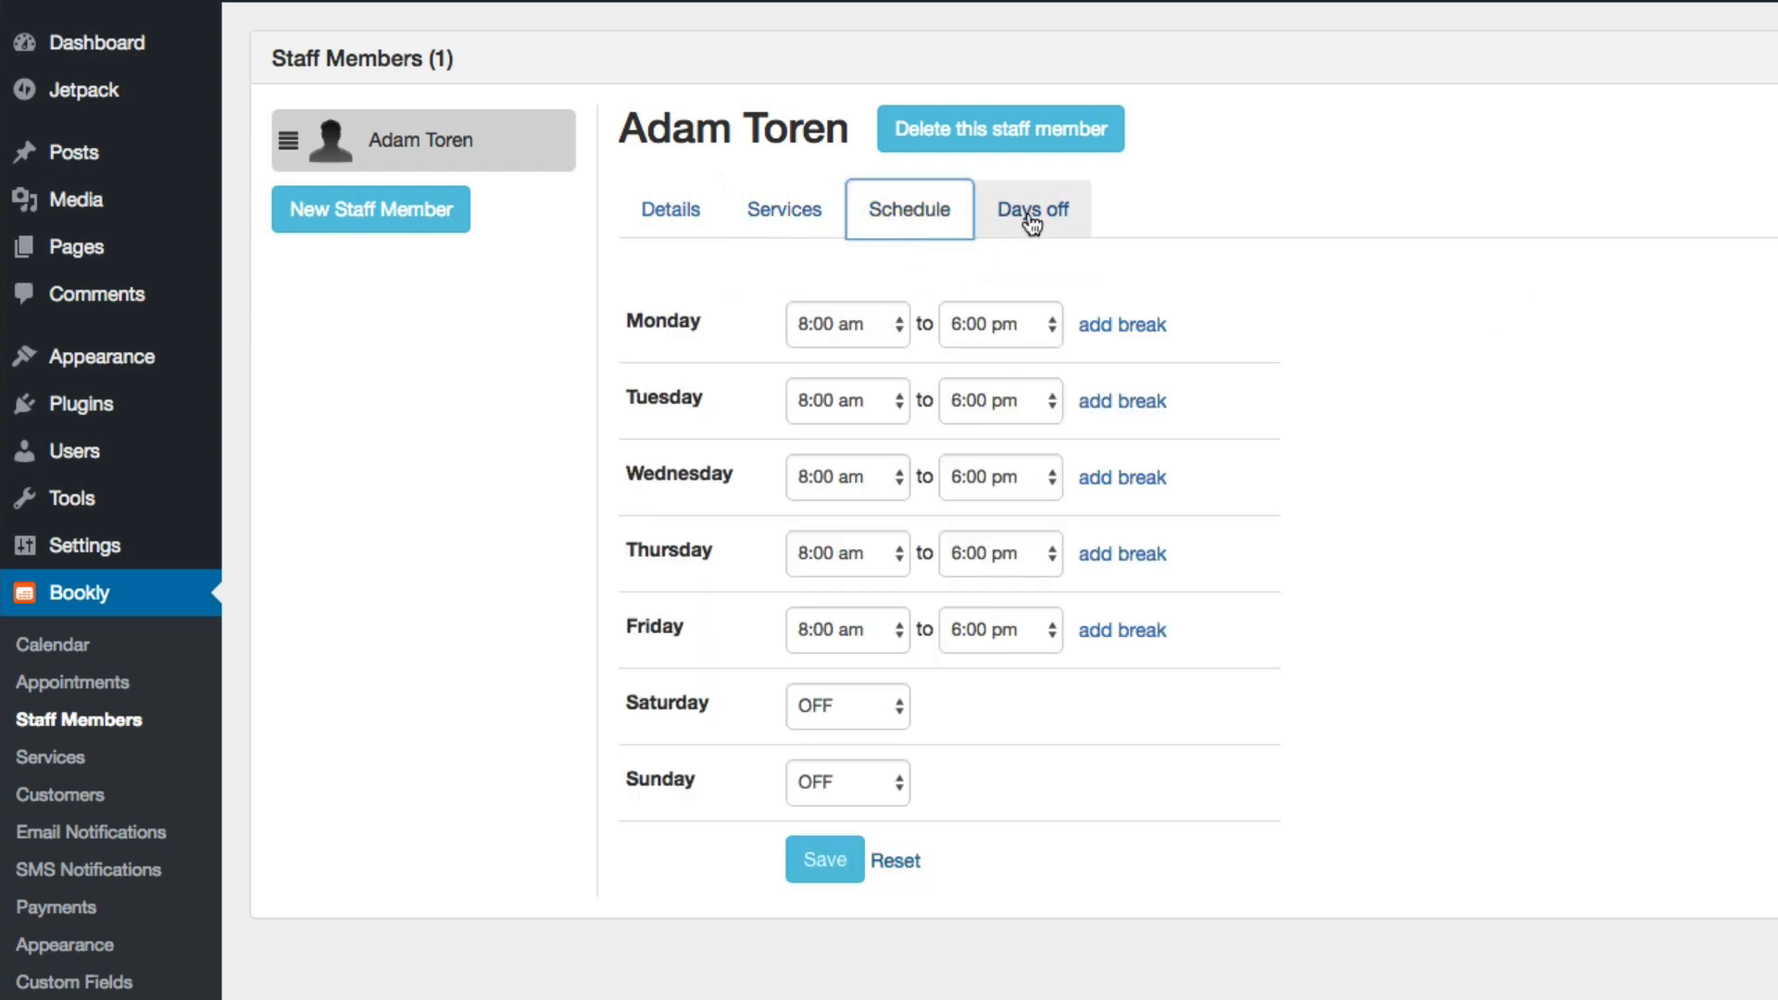
left_click(1030, 215)
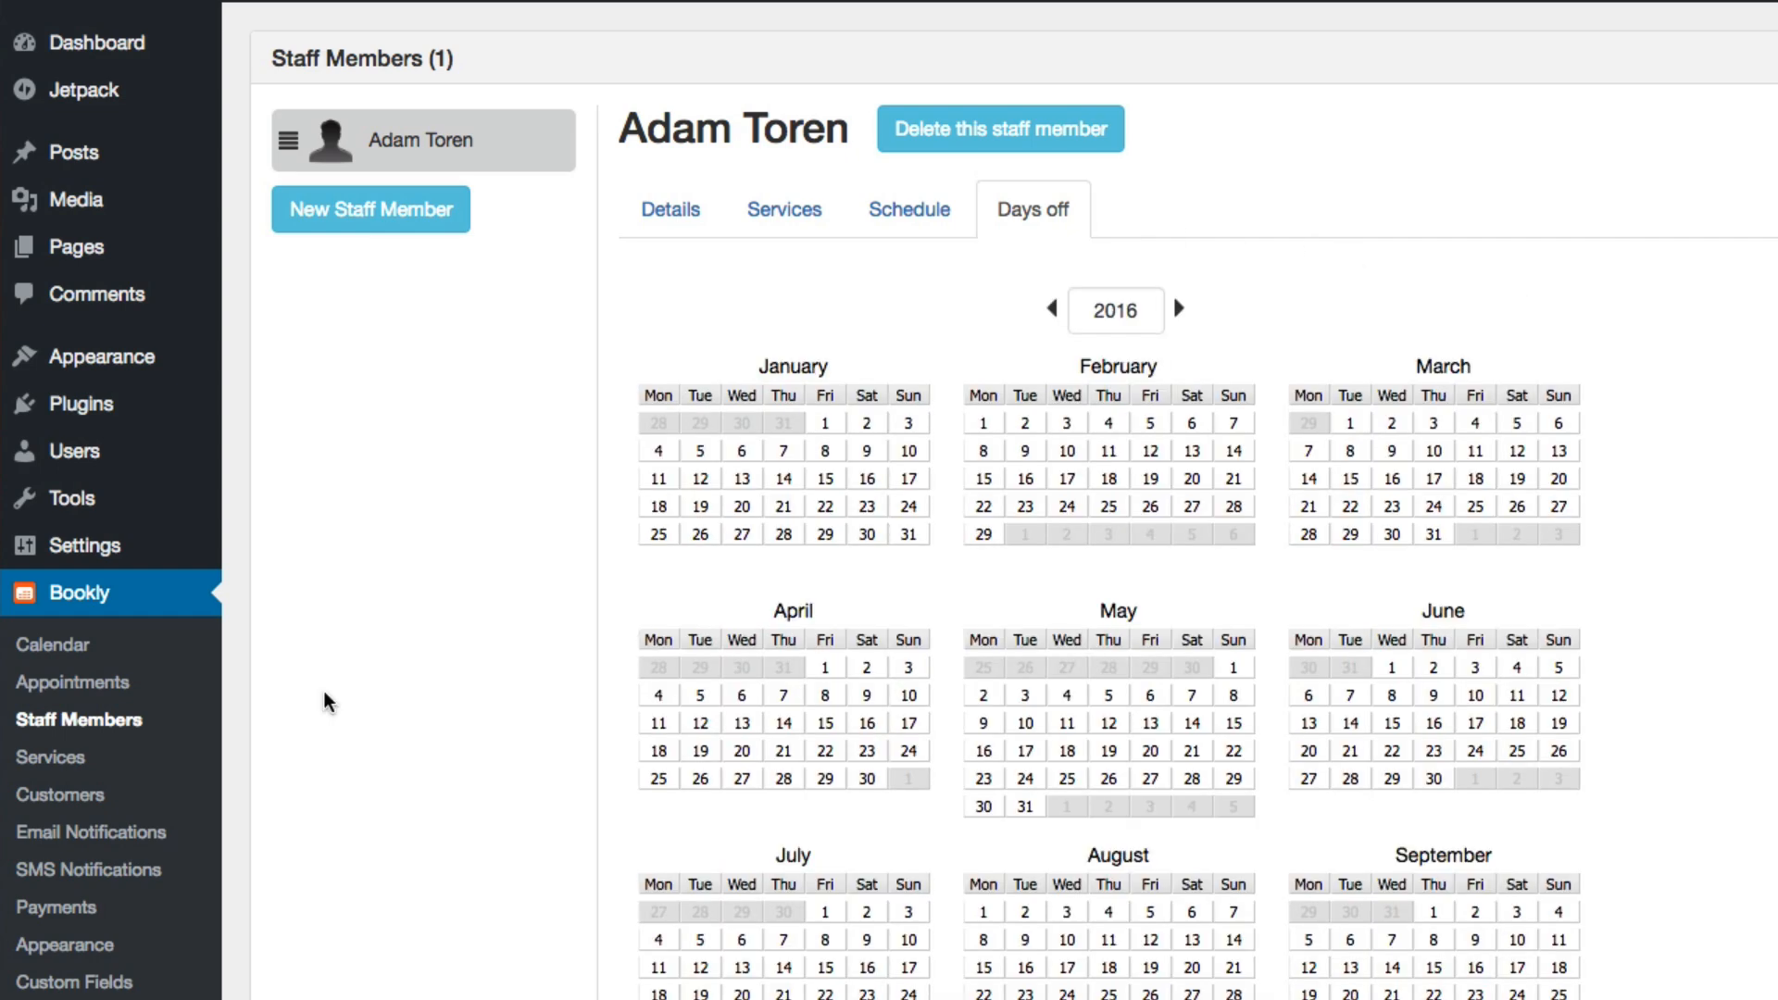
Create a new Bookly service category named Consulting
left_click(125, 761)
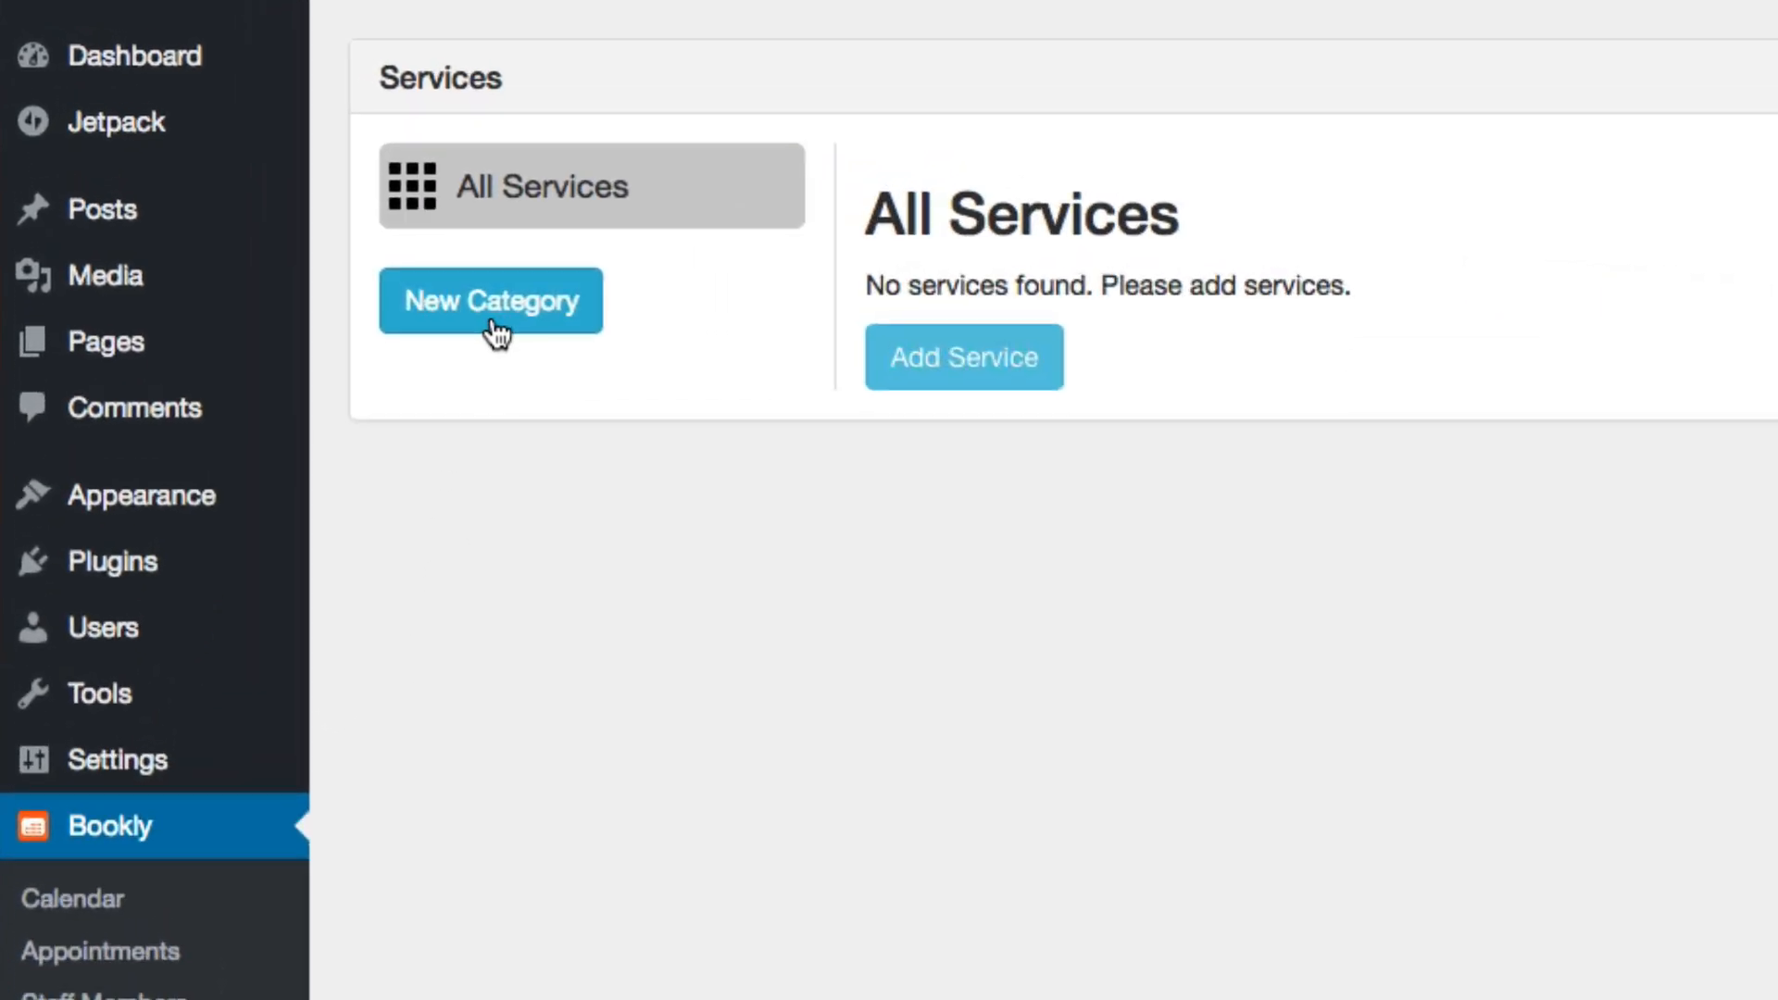
left_click(497, 331)
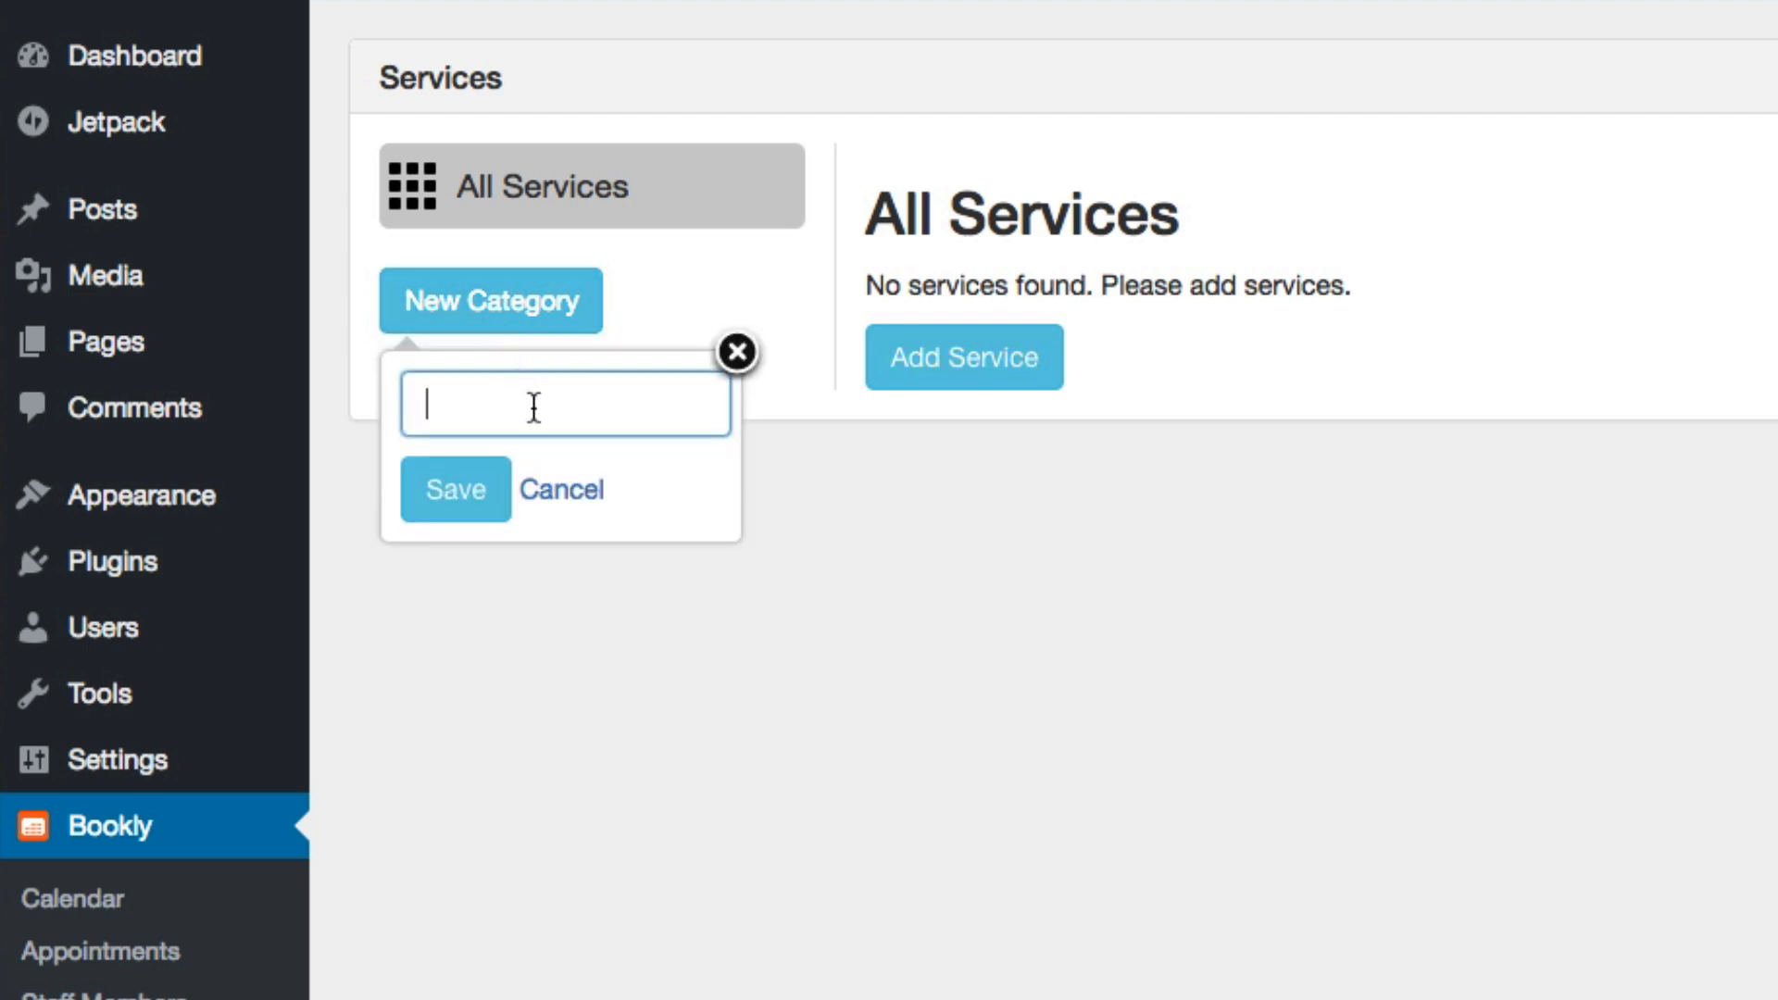
type("Consulting")
left_click(418, 493)
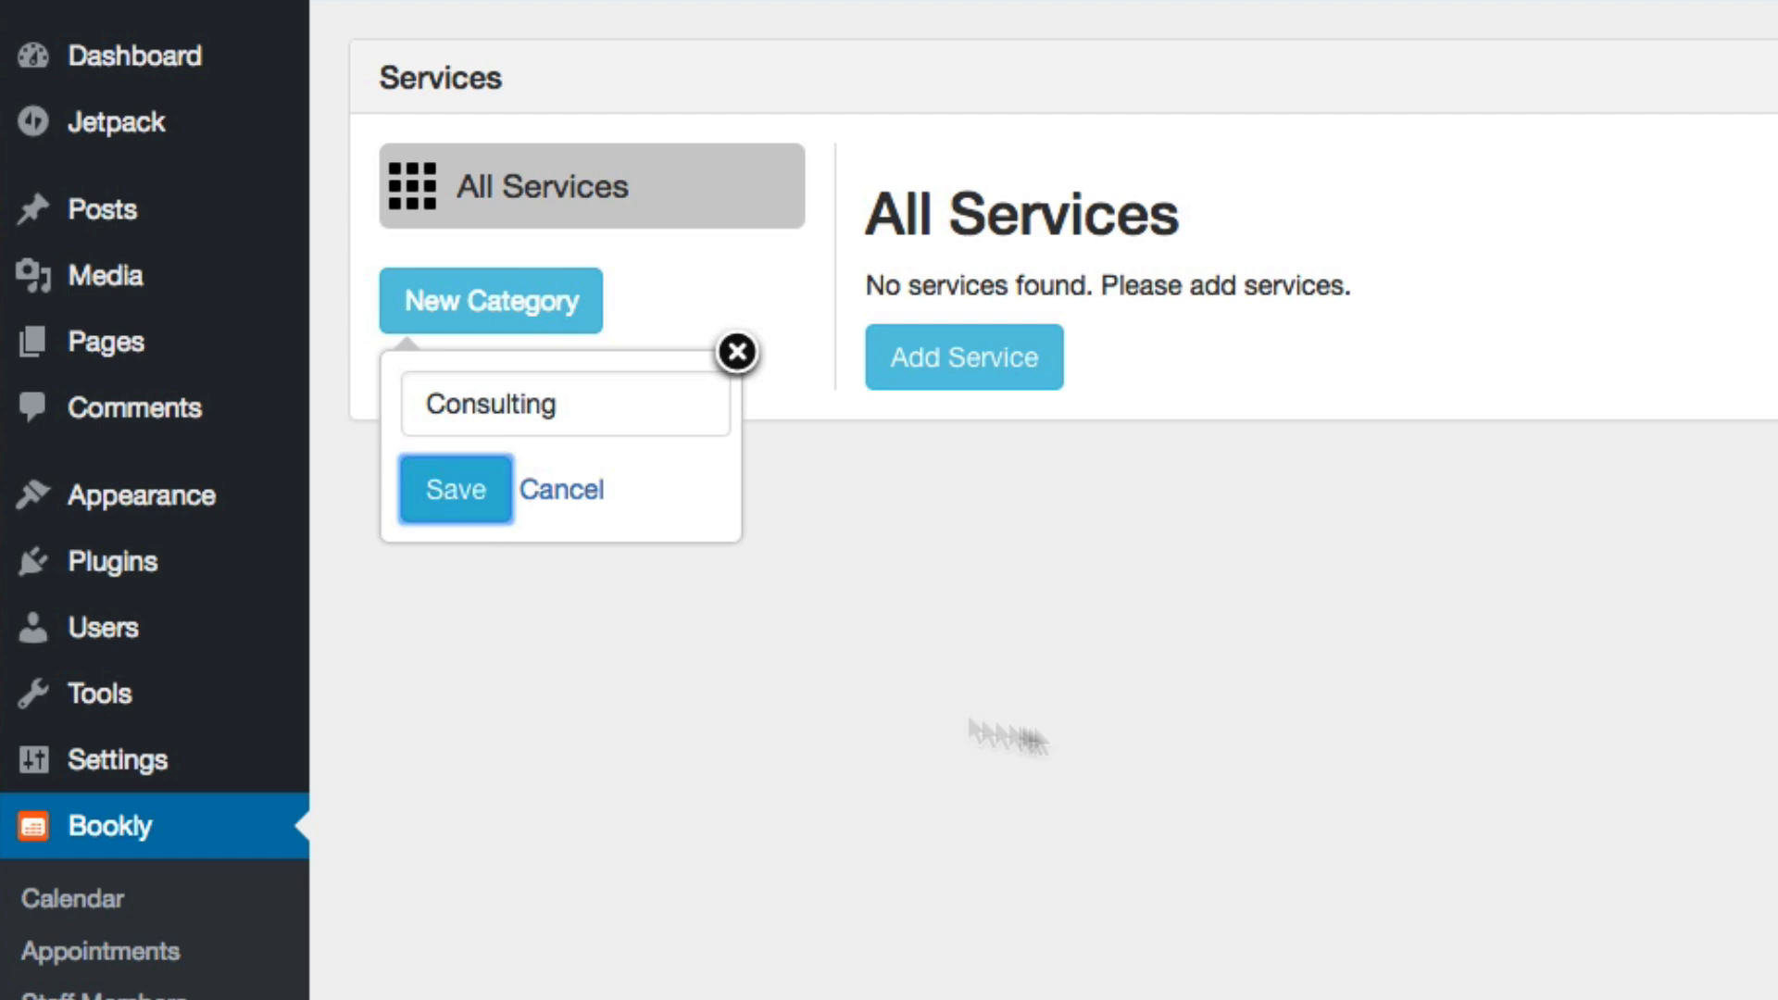
mouse_move(577, 278)
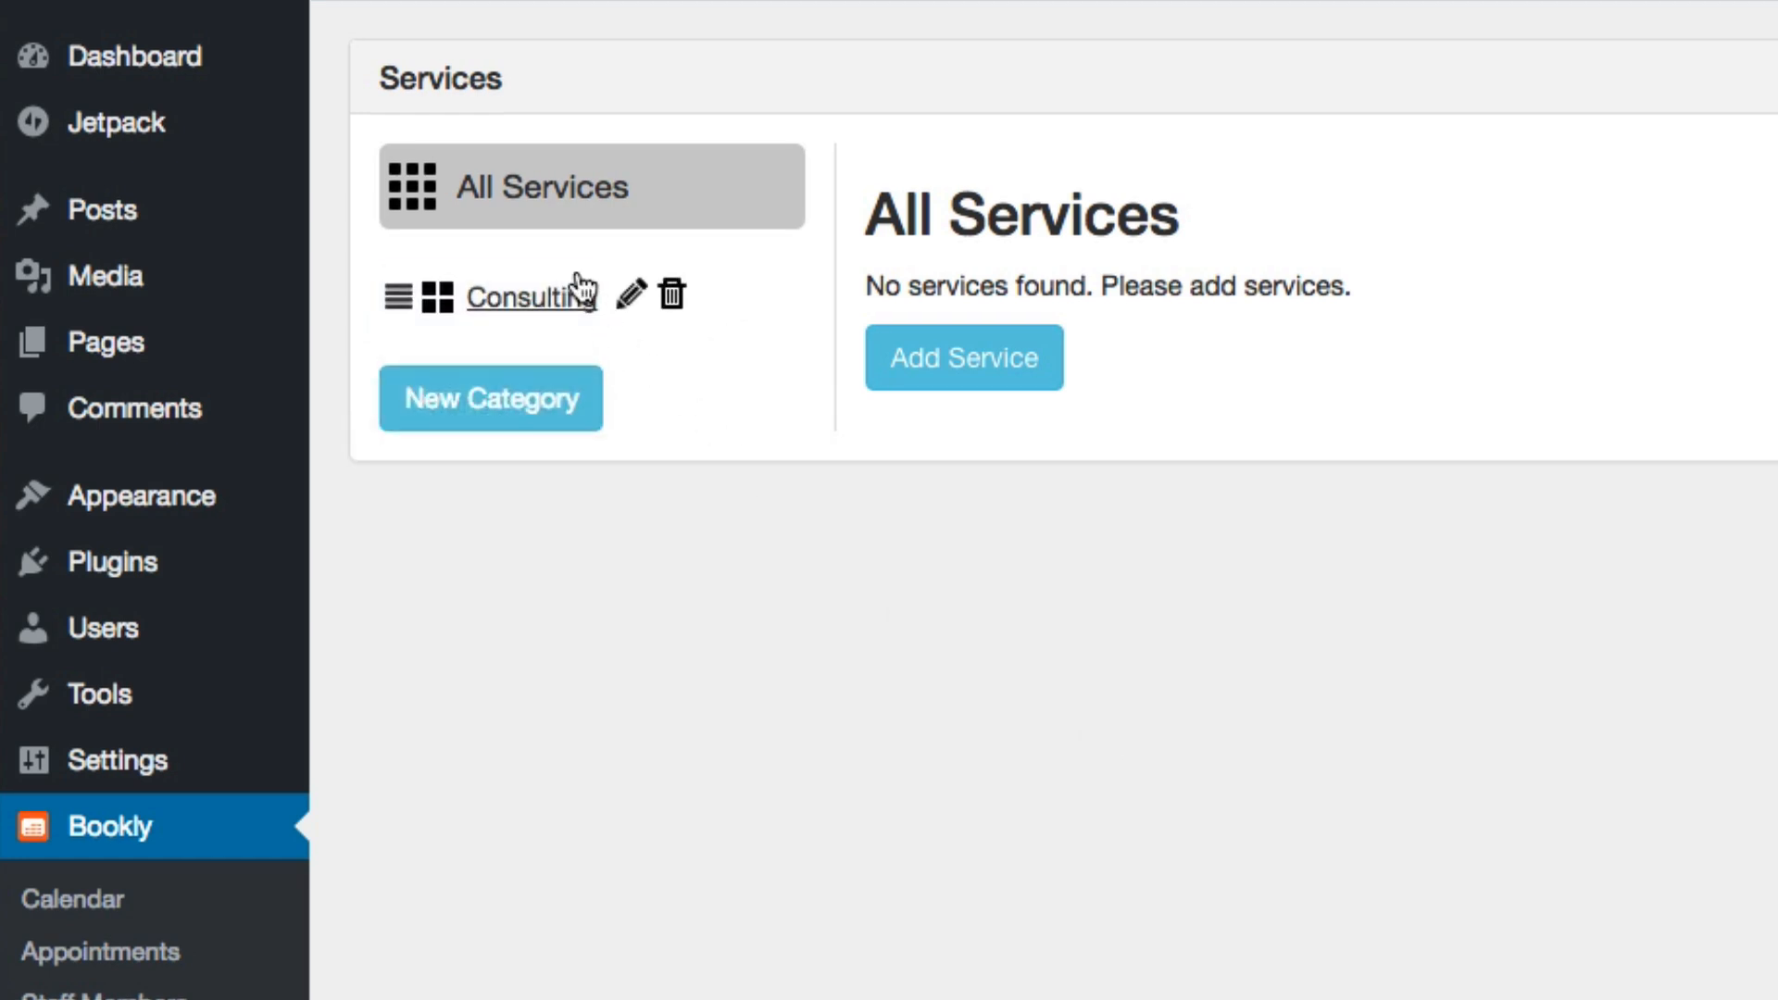
Add a service titled "1 Hour Call" and look over its colour choices
left_click(936, 371)
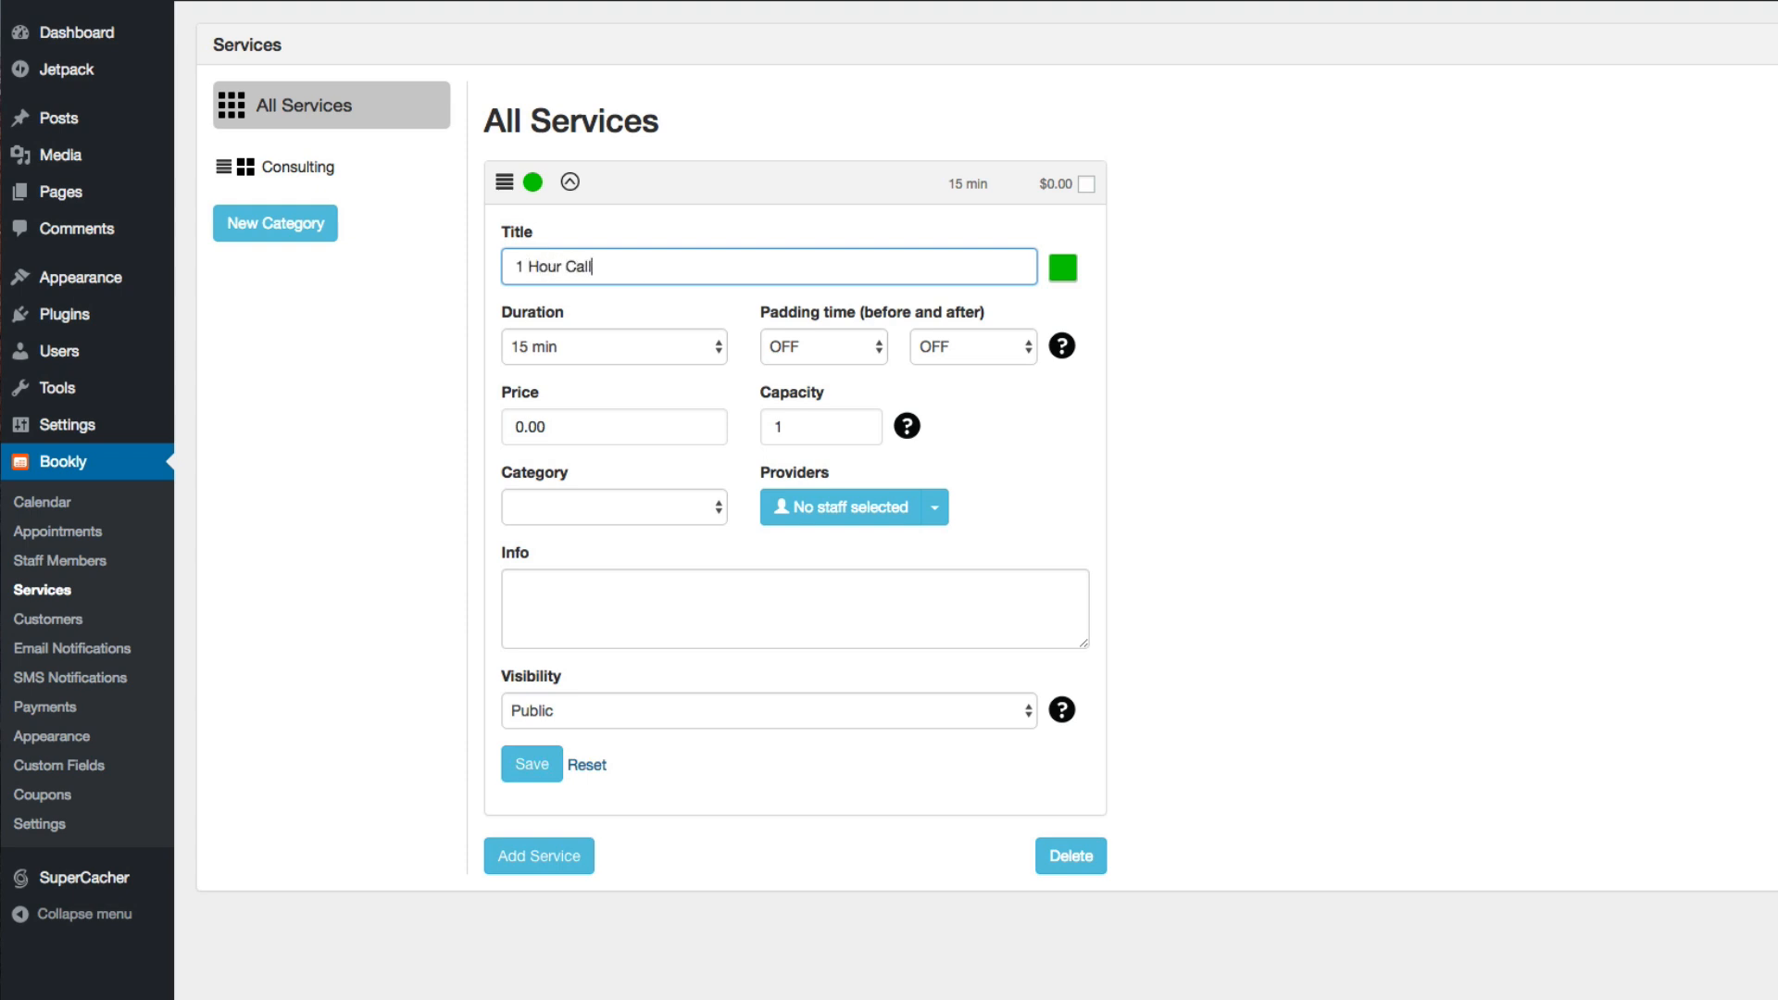
left_click(1065, 271)
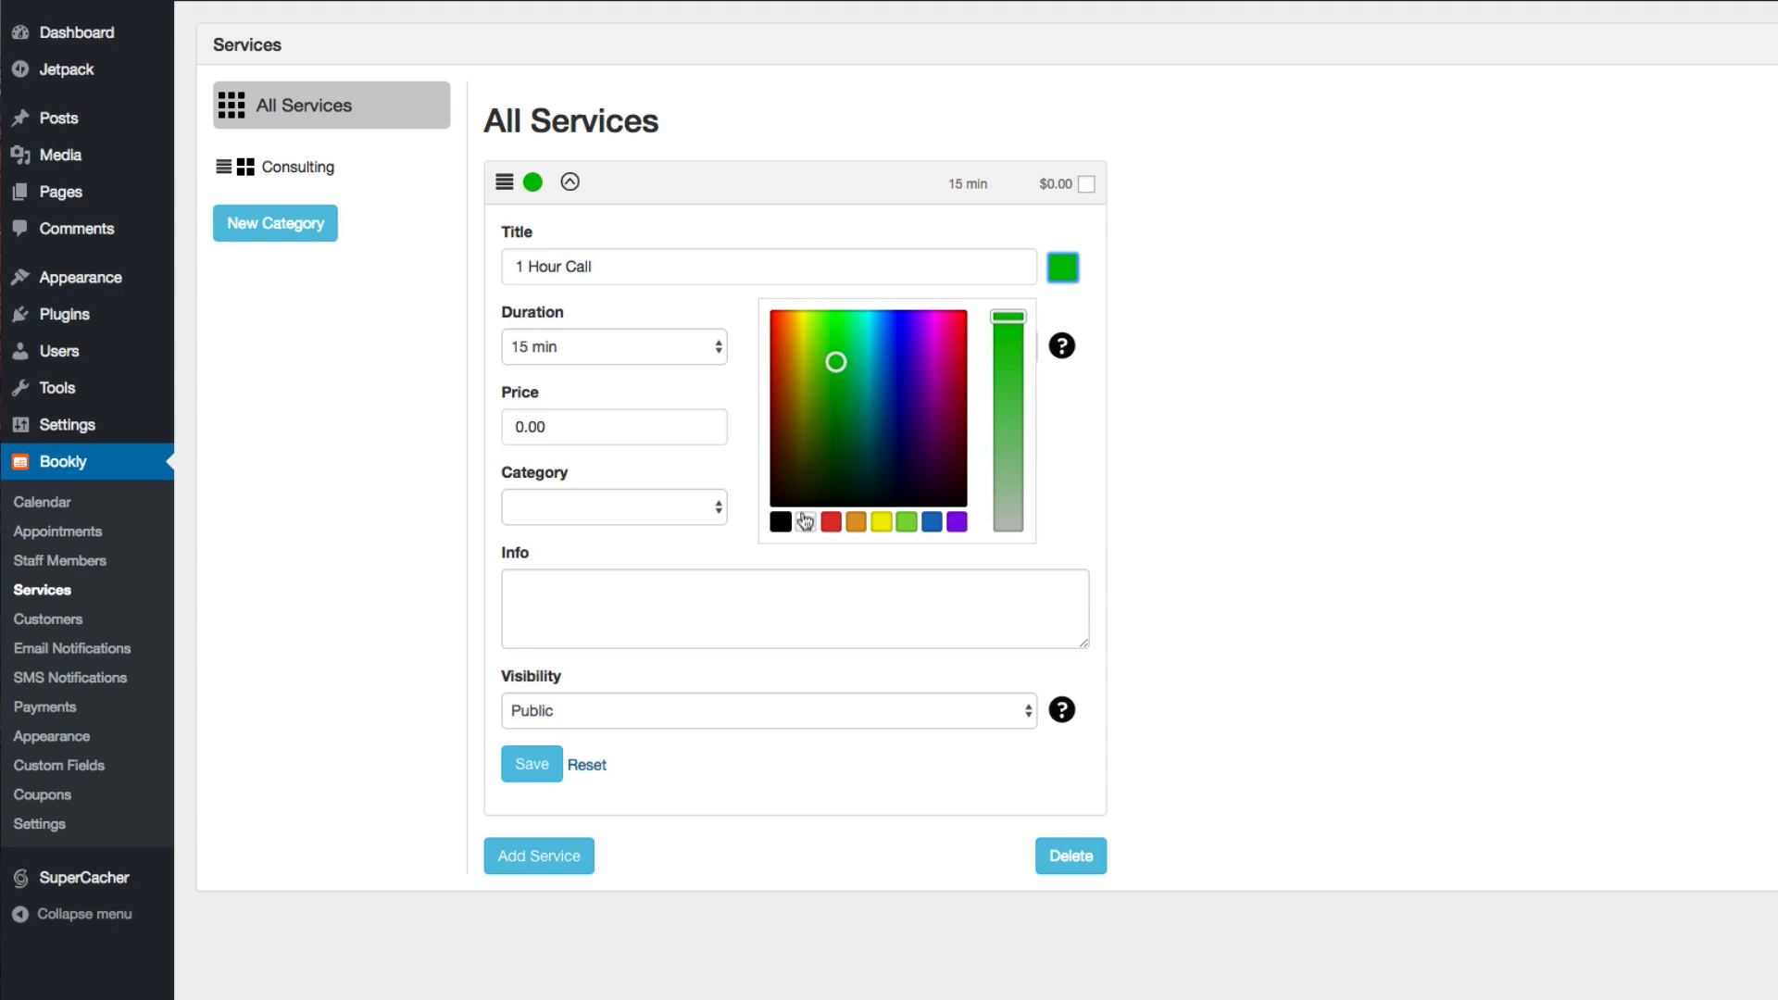
left_click(1219, 410)
Examine the 1 Hour Call service's duration, padding time, price and capacity settings
left_click(619, 347)
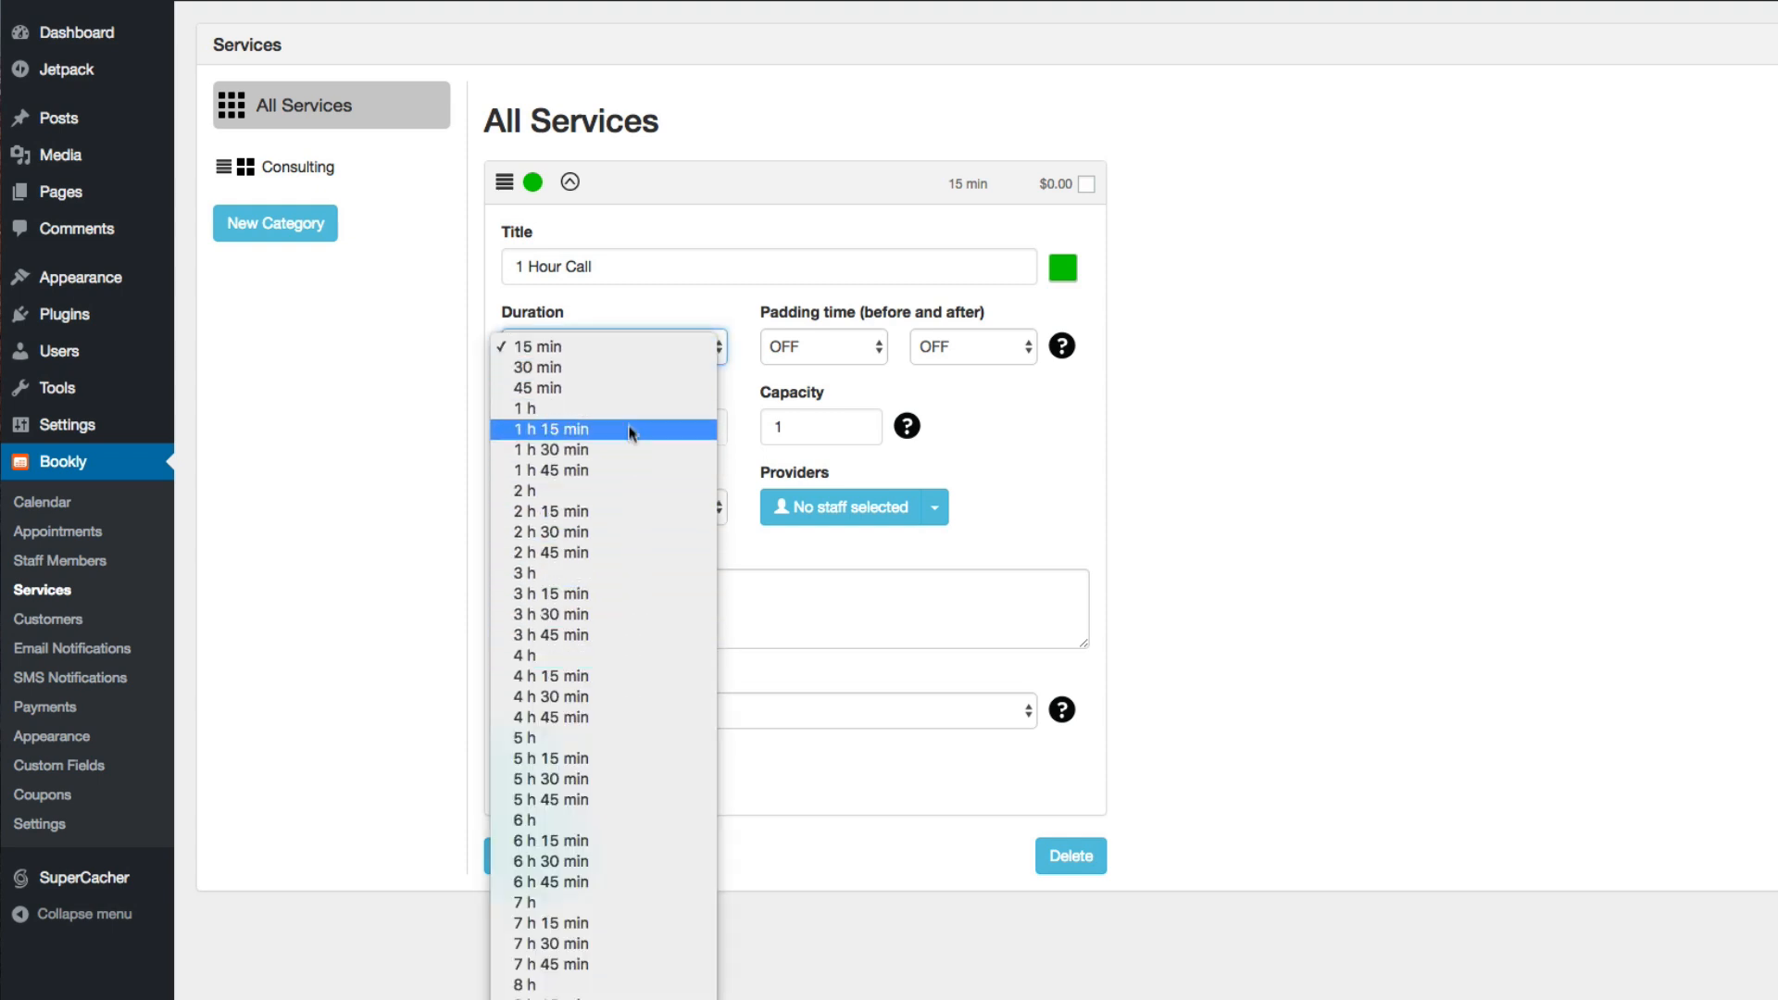
left_click(632, 303)
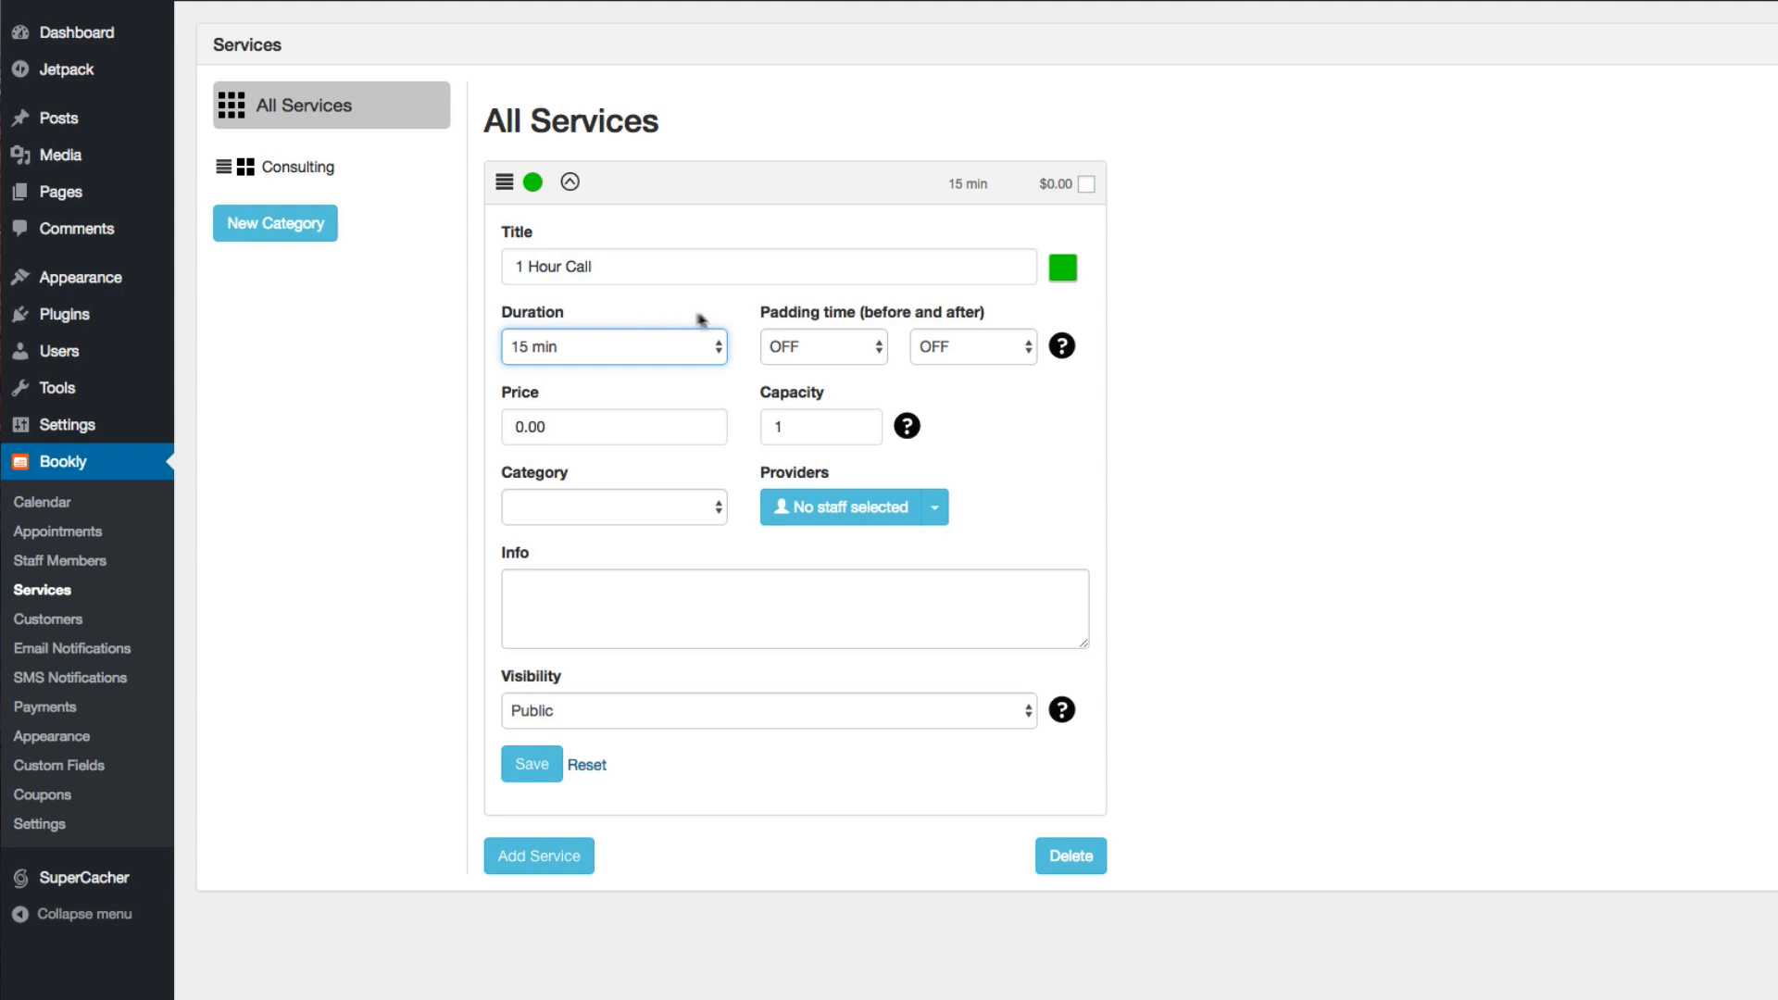
left_click(853, 357)
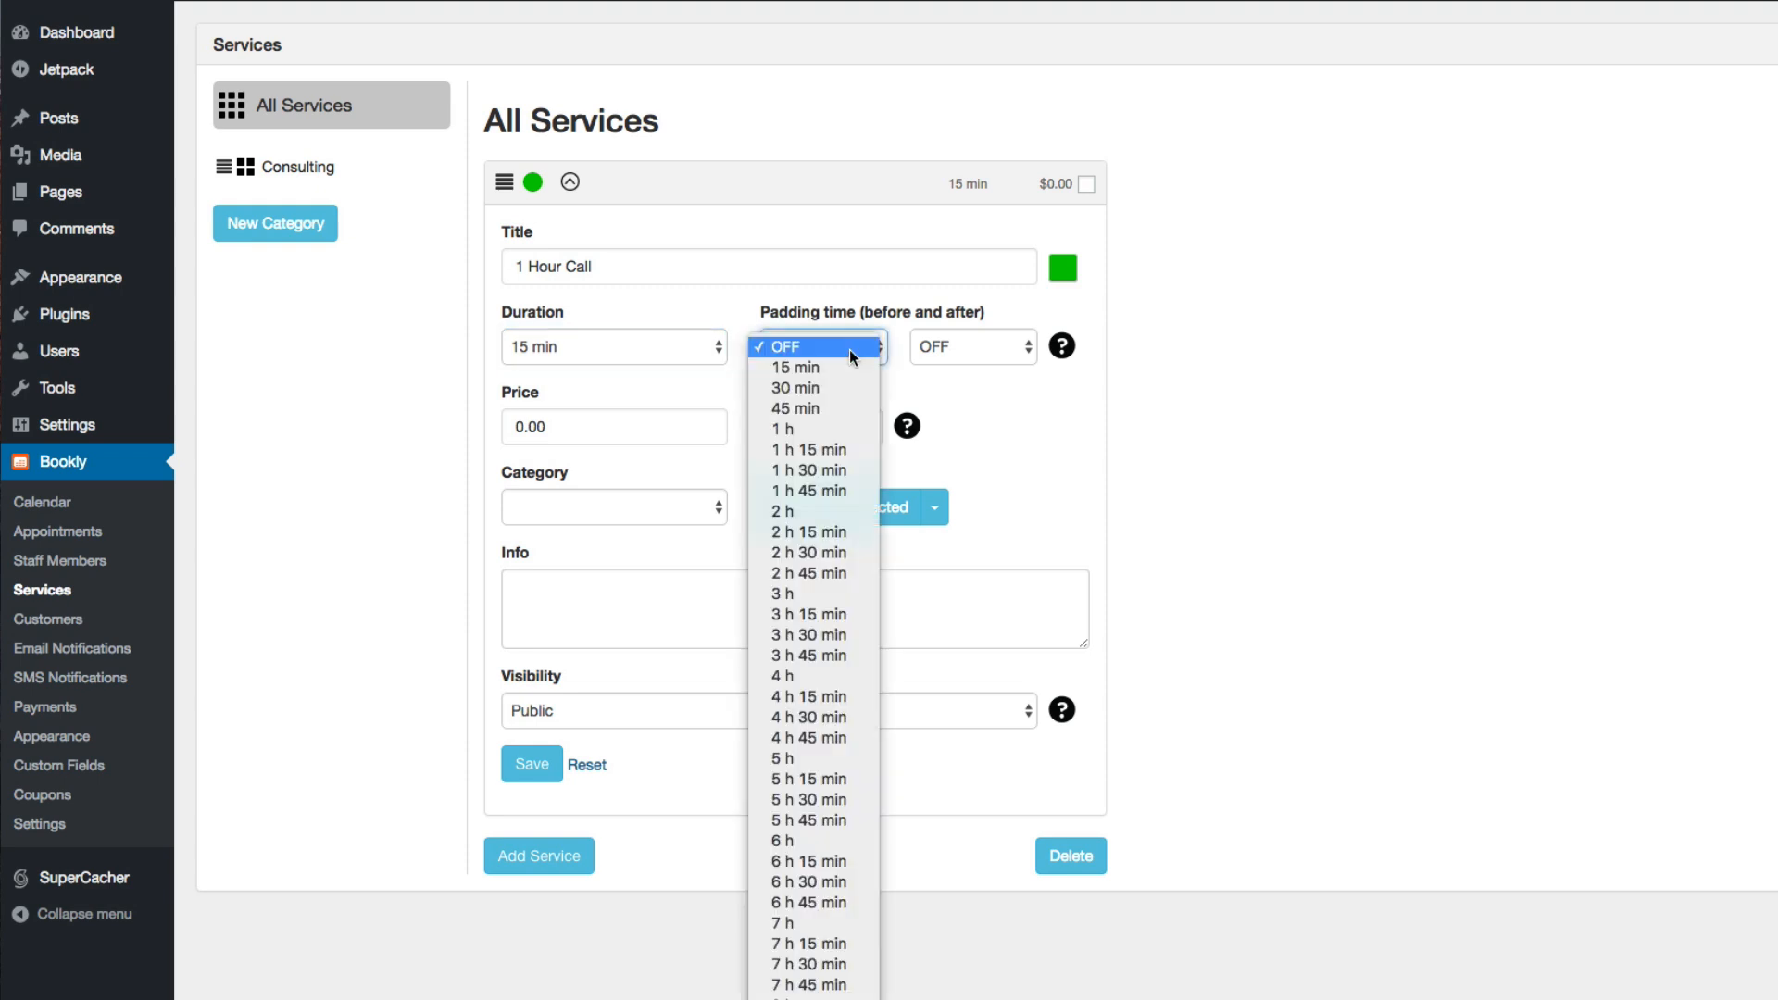
left_click(958, 346)
left_click(970, 346)
left_click(969, 347)
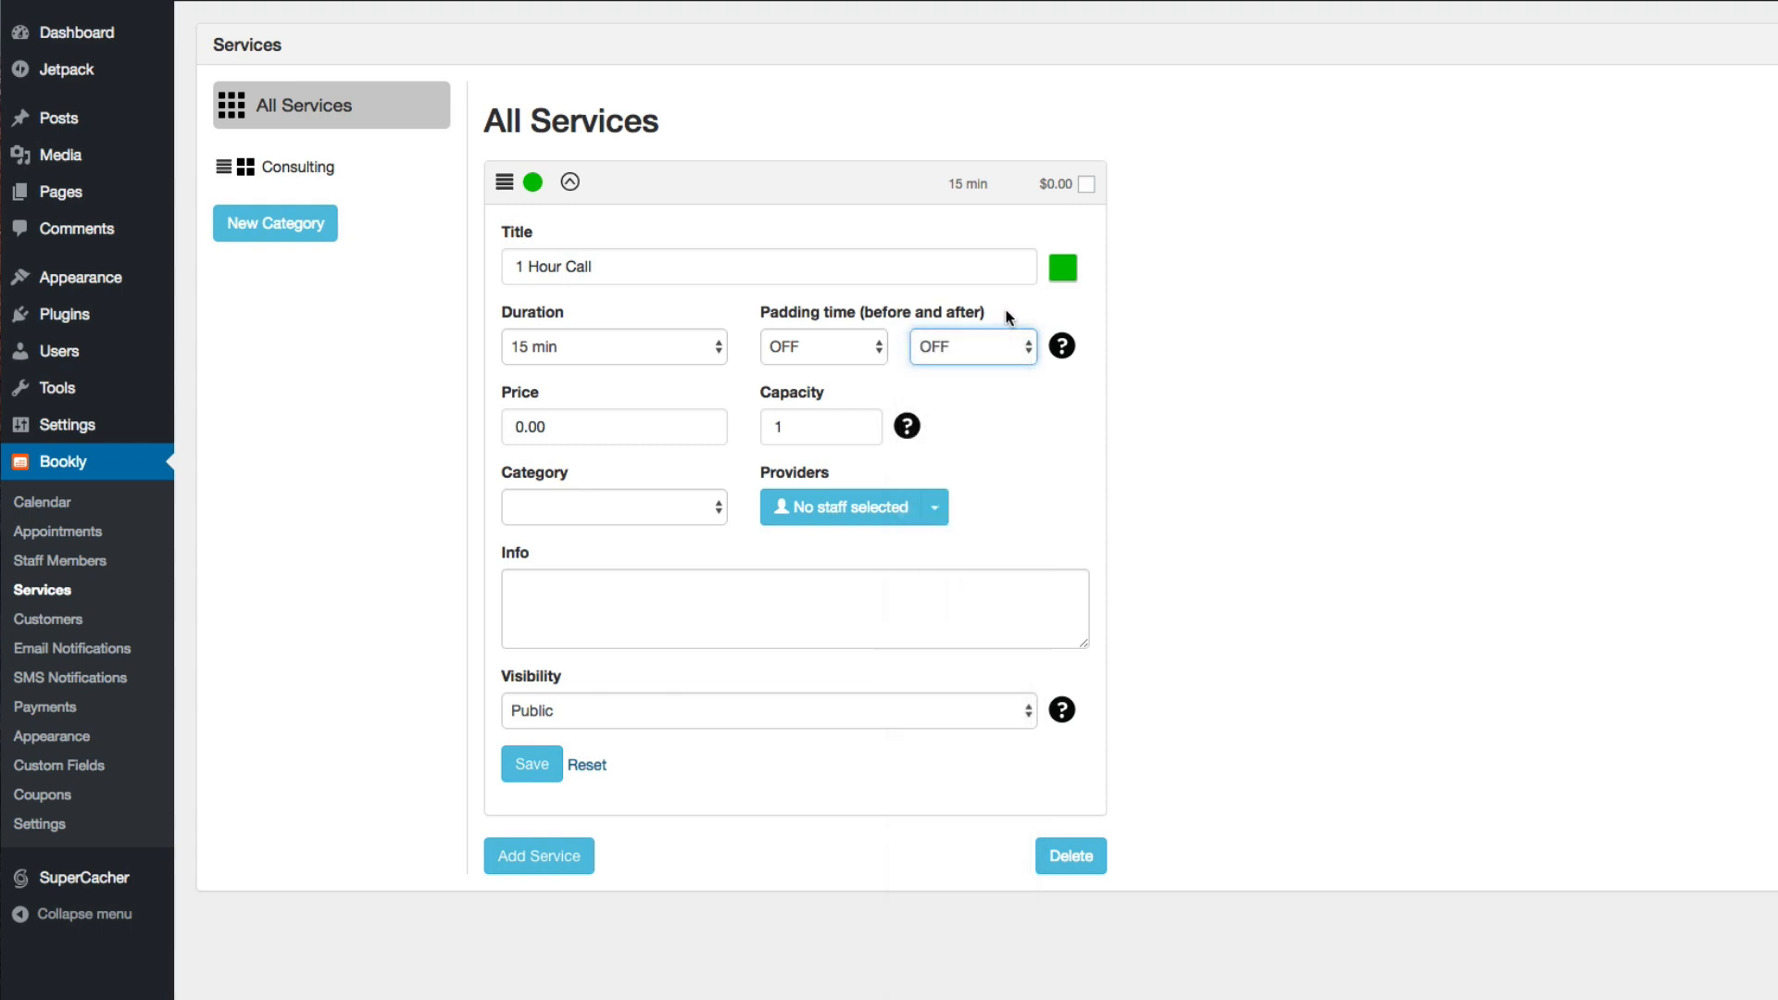
mouse_move(1060, 351)
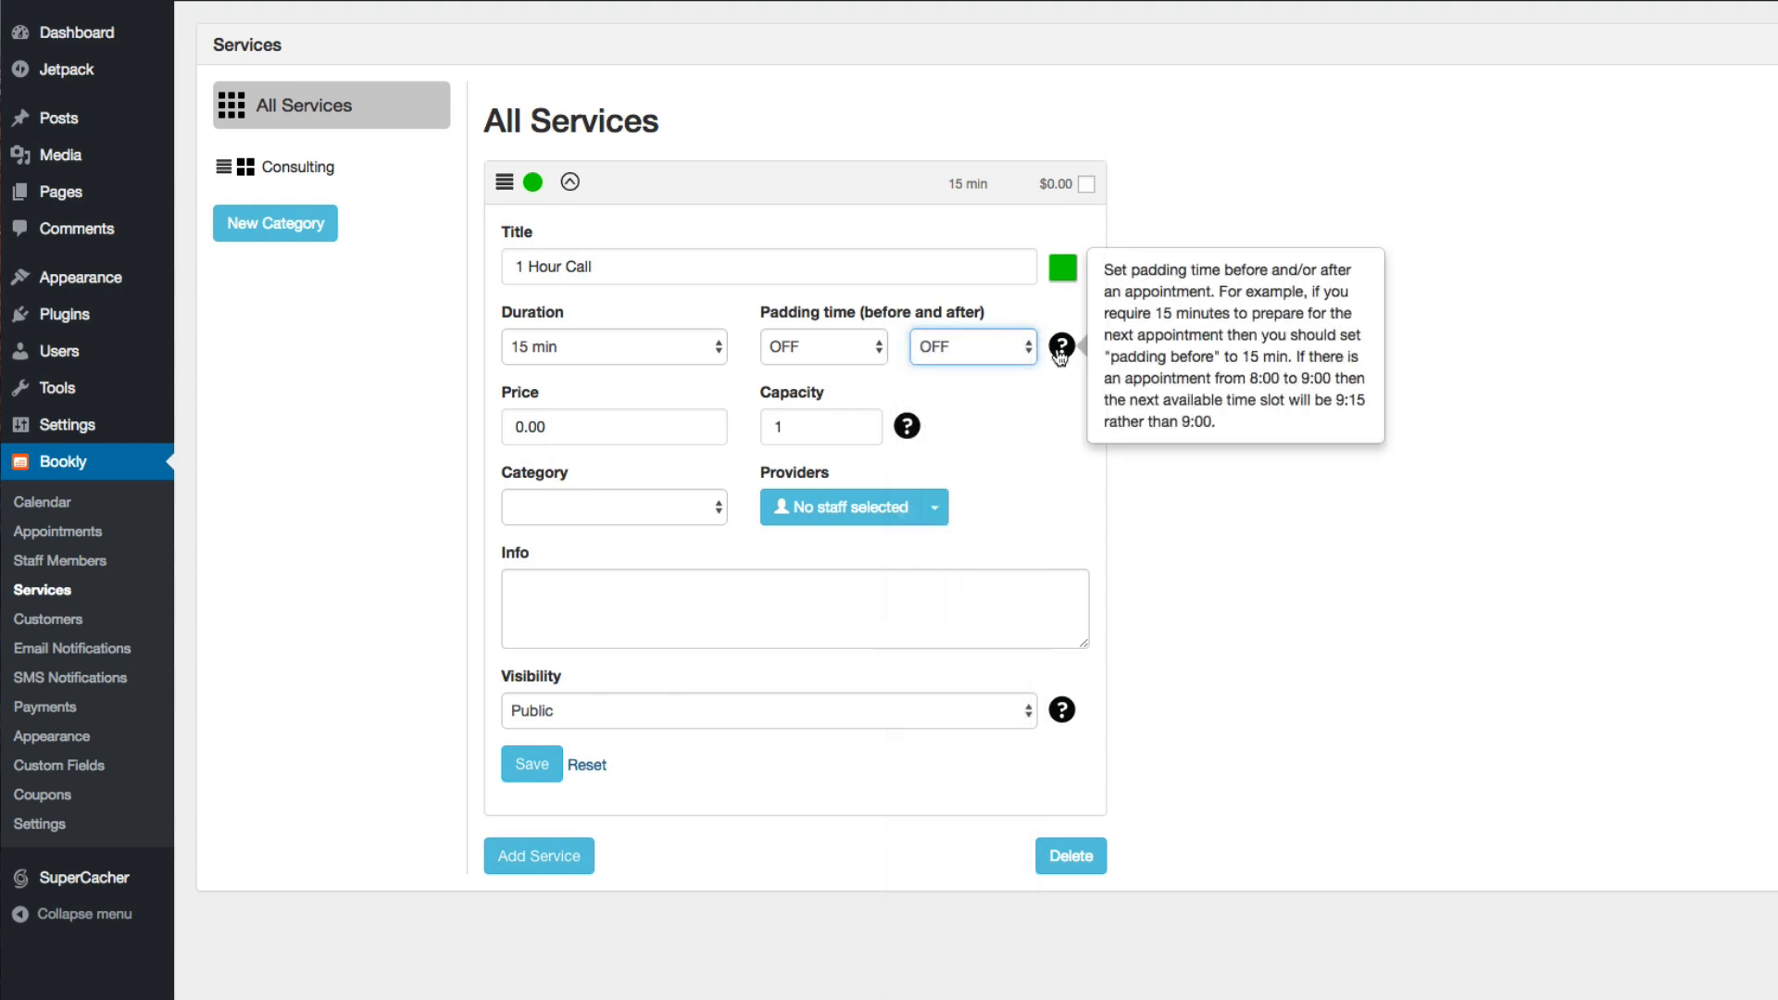
left_click(567, 427)
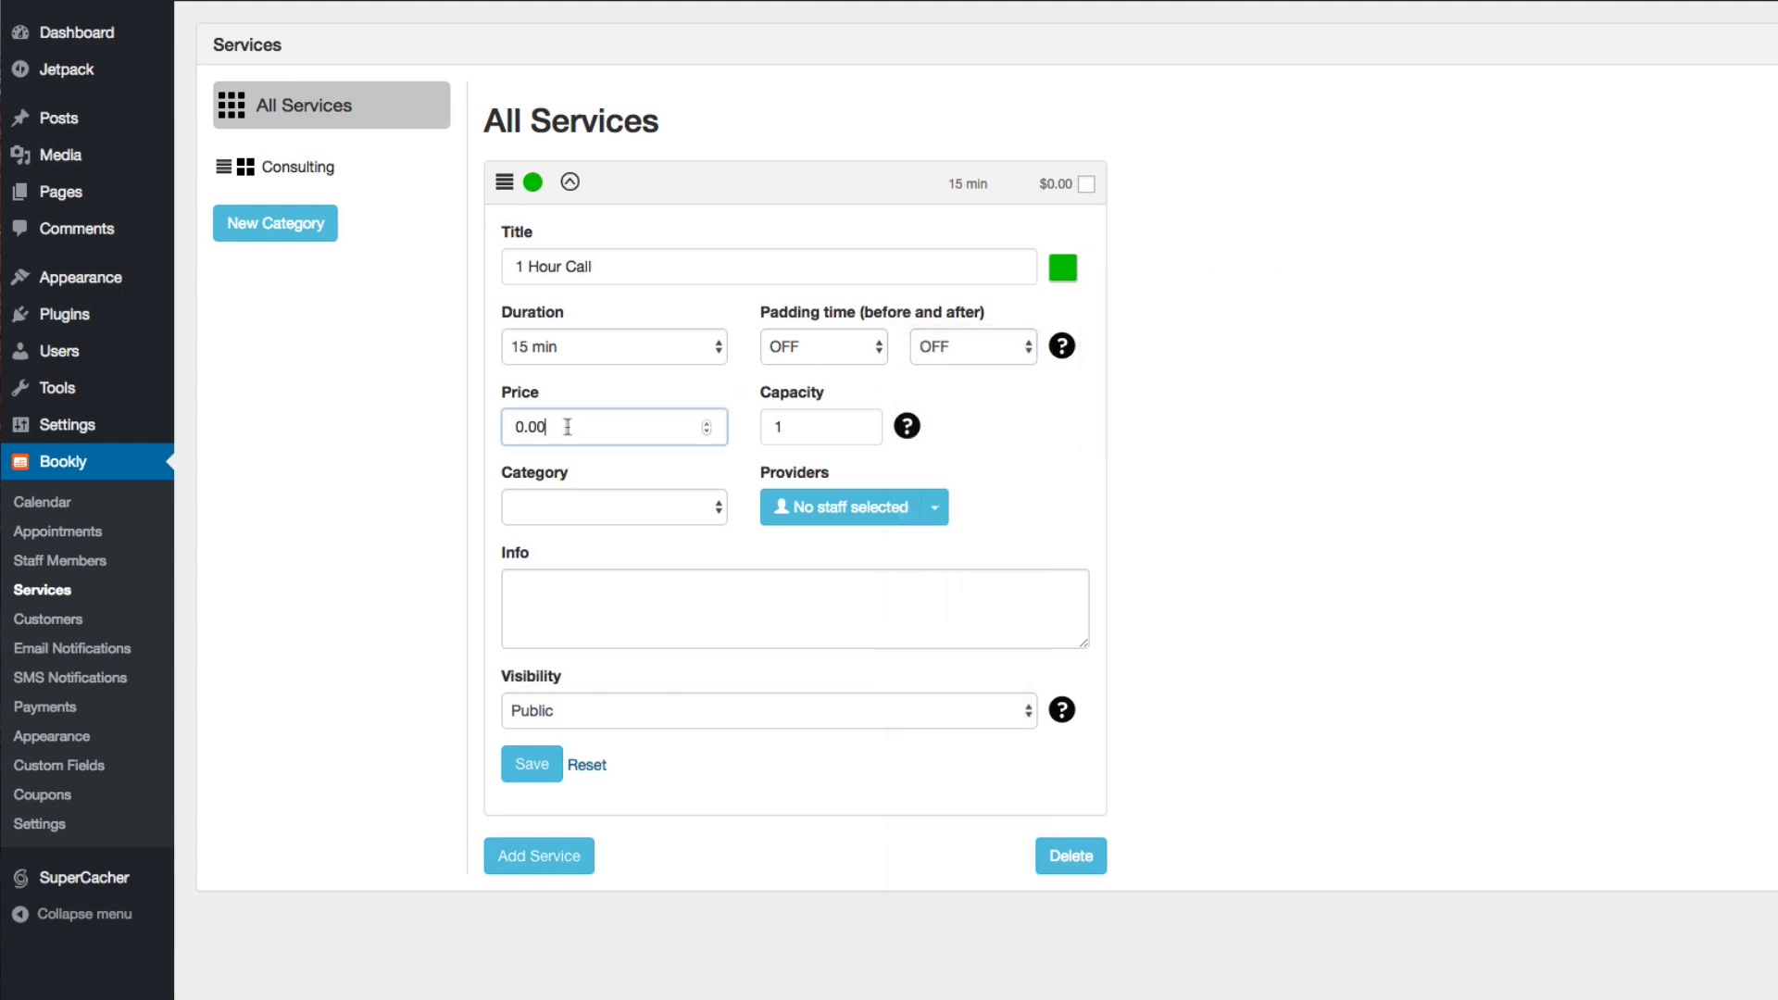
left_click_drag(568, 427, 495, 434)
left_click(639, 393)
mouse_move(899, 429)
Assign the 1 Hour Call service to the Consulting category and select the staff member as its provider
left_click(670, 505)
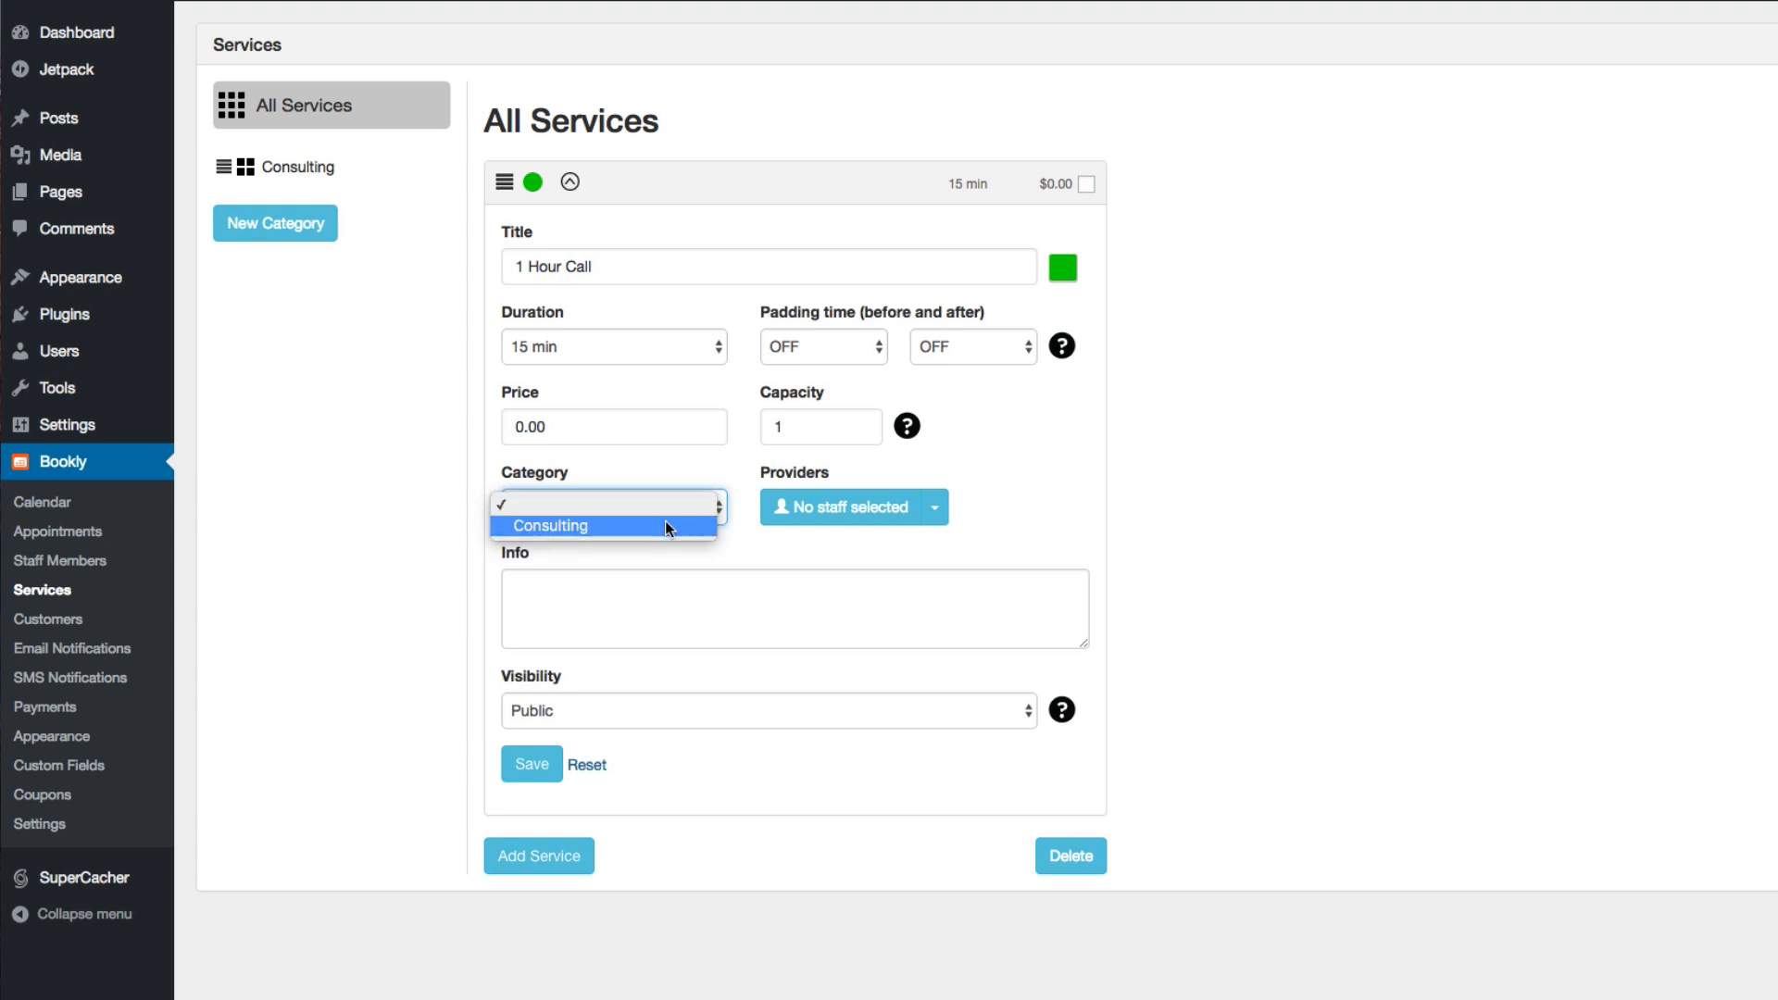
left_click(665, 525)
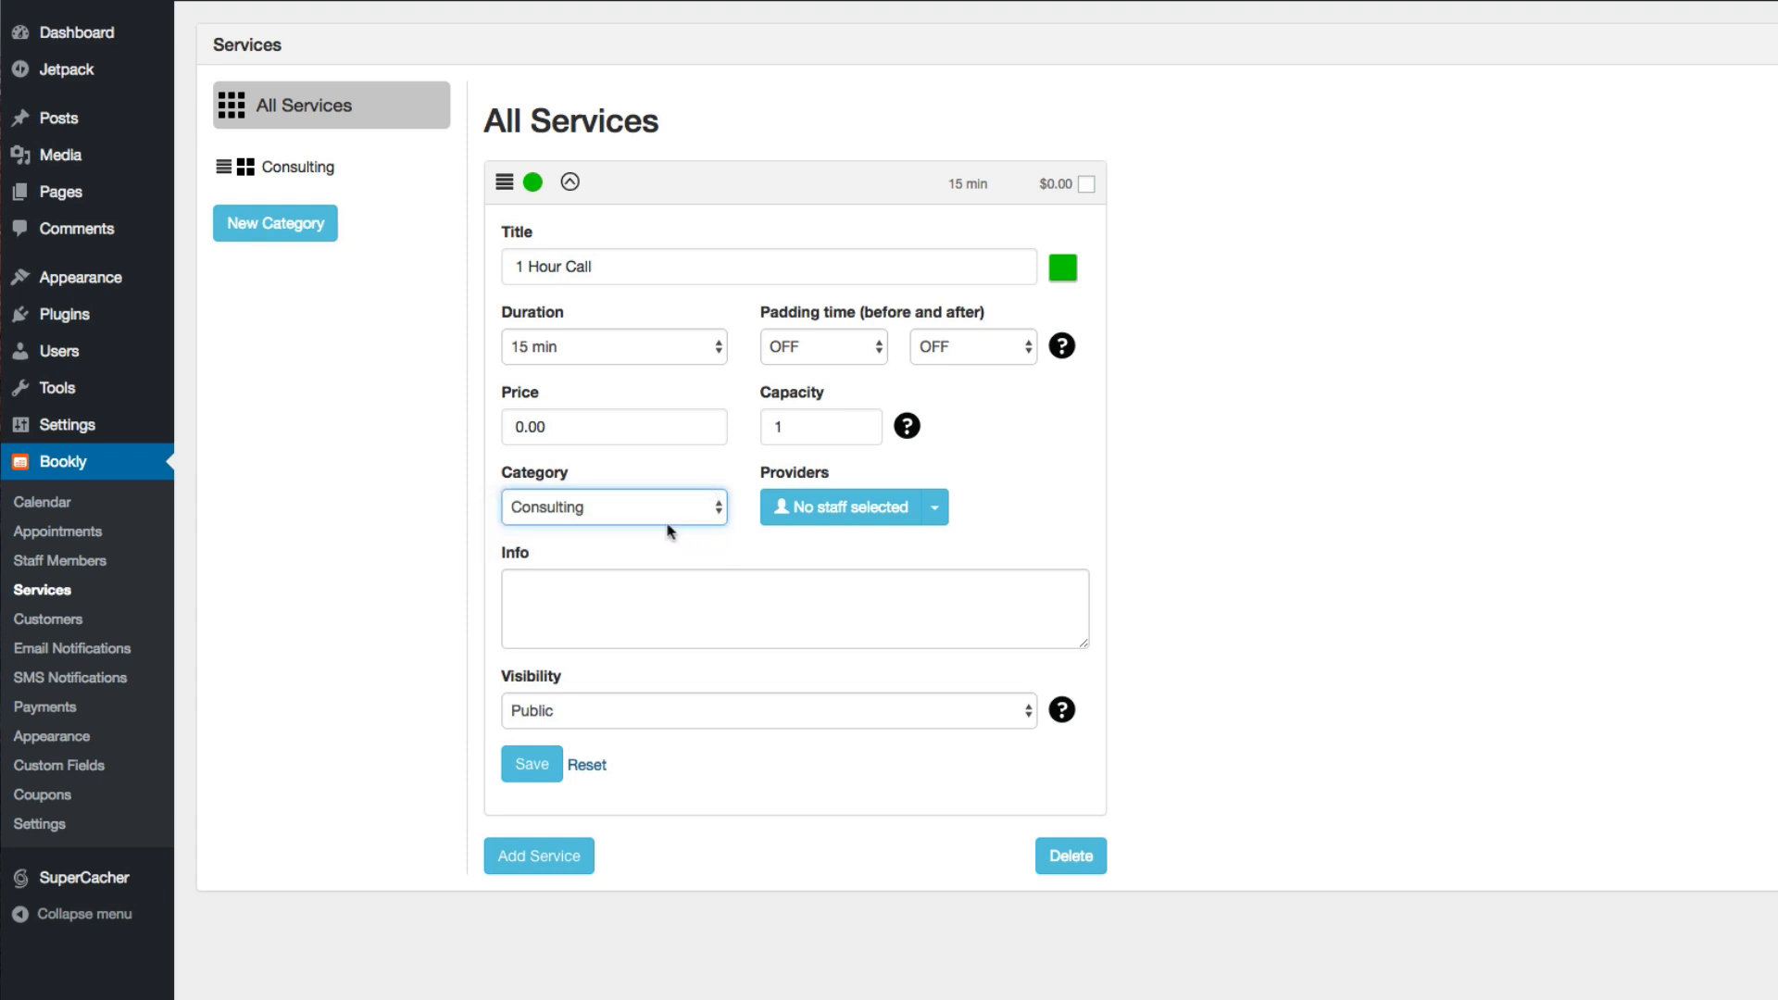
left_click(936, 511)
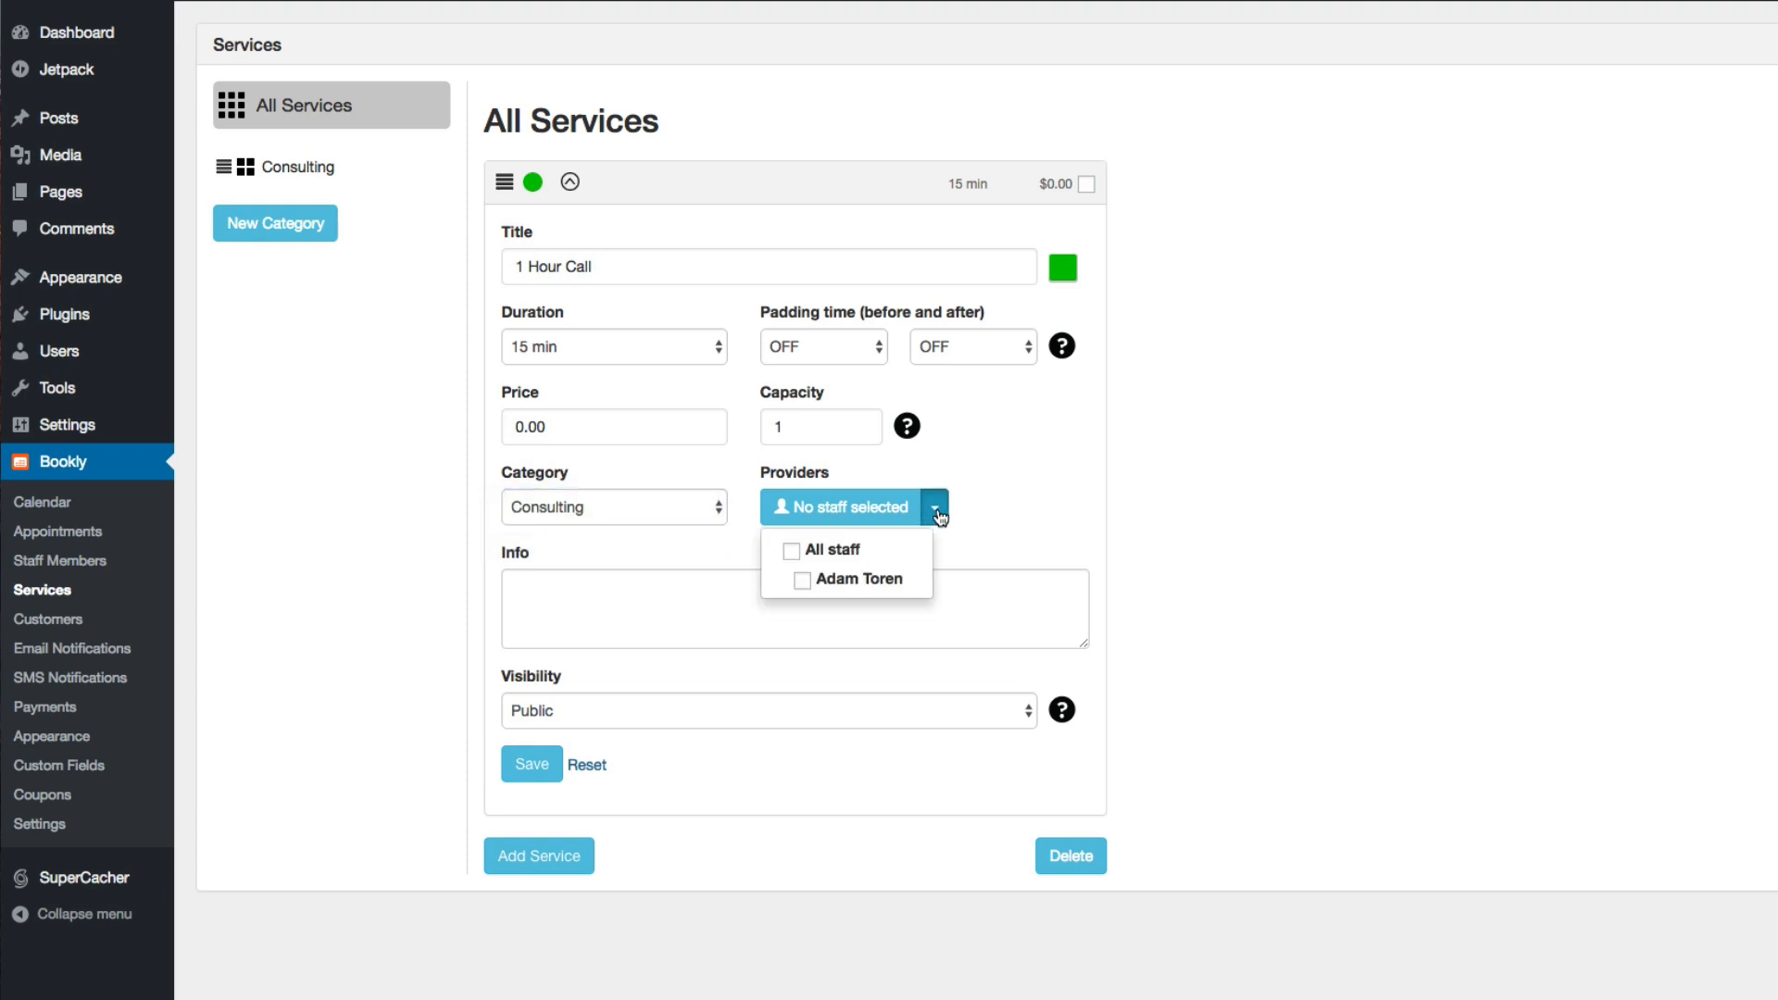
left_click(803, 584)
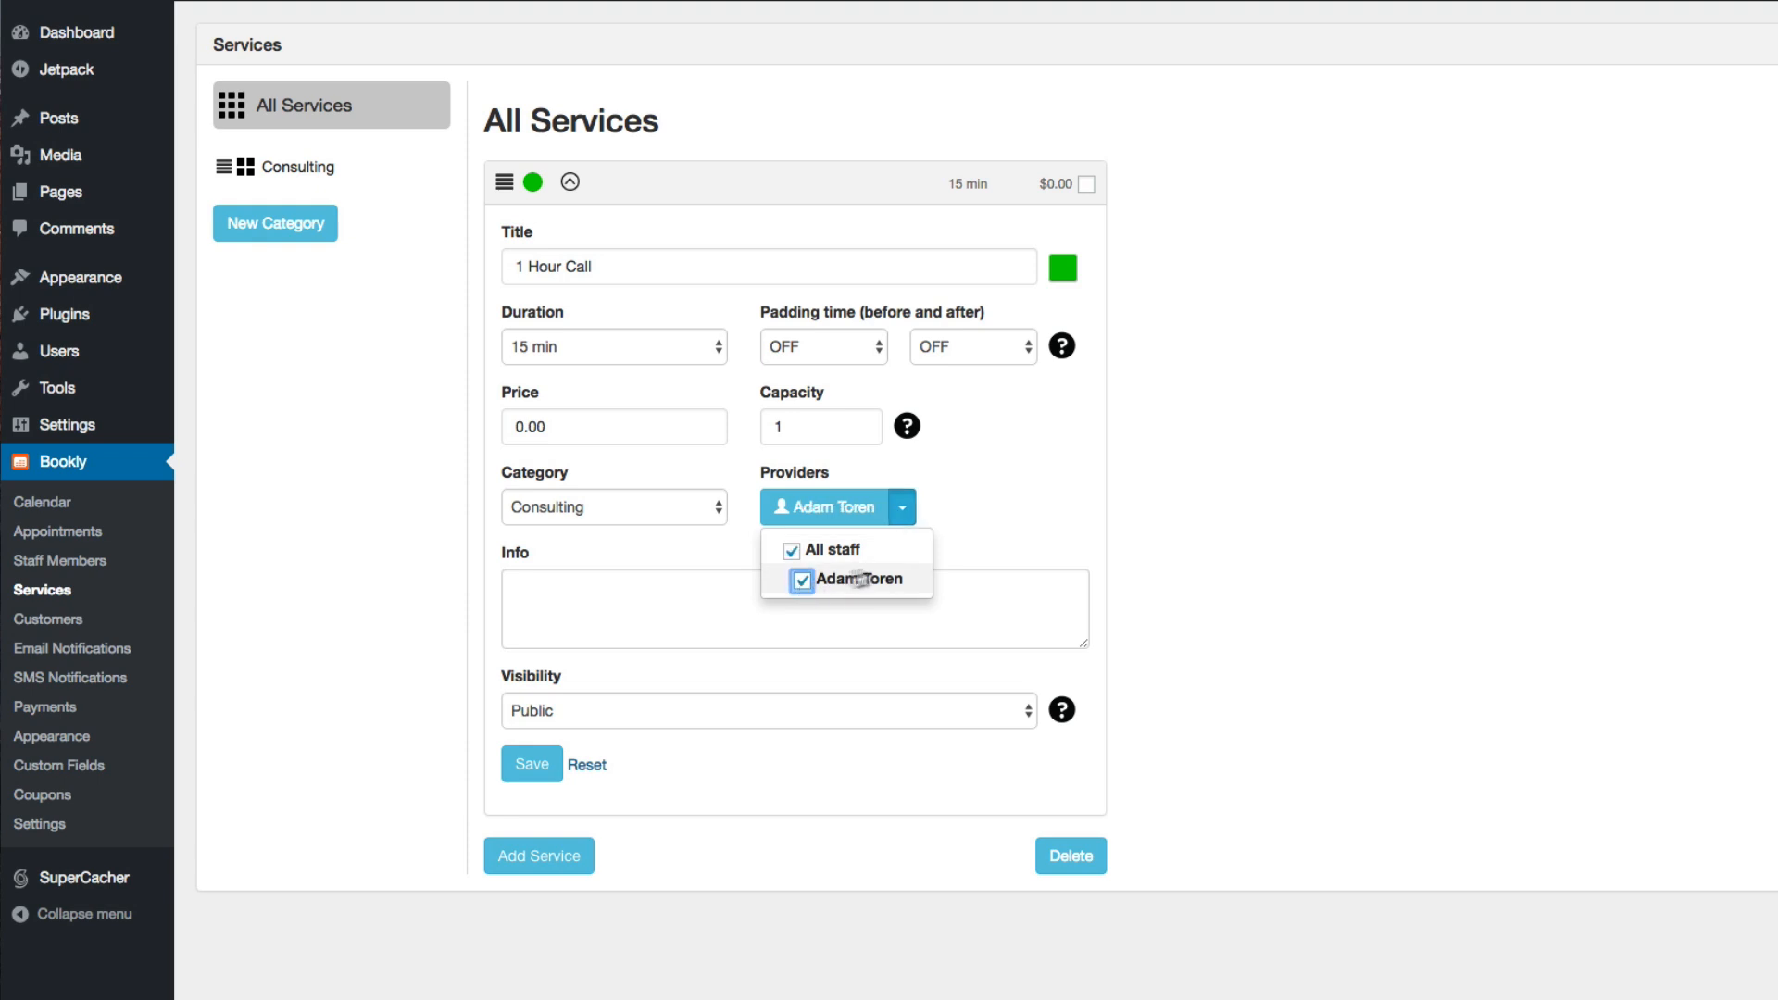
left_click(992, 509)
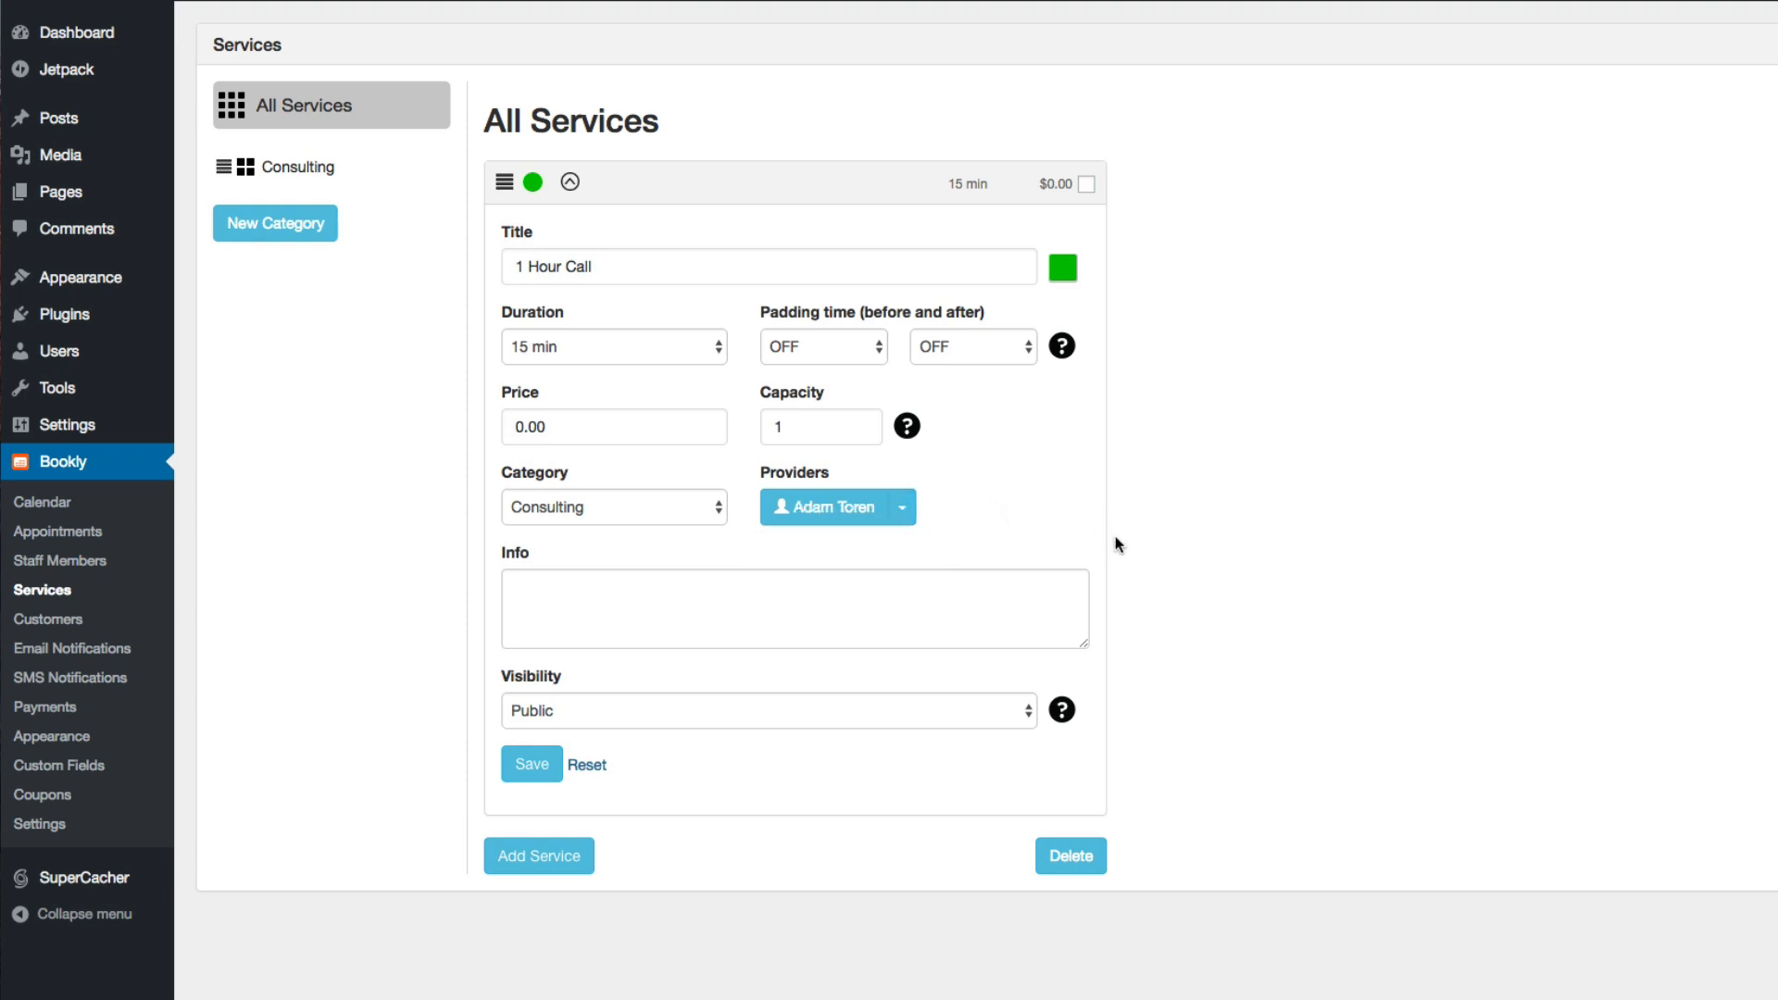
Look over the 1 Hour Call service's Info field and Visibility options, keep it Public and save the service
left_click(791, 605)
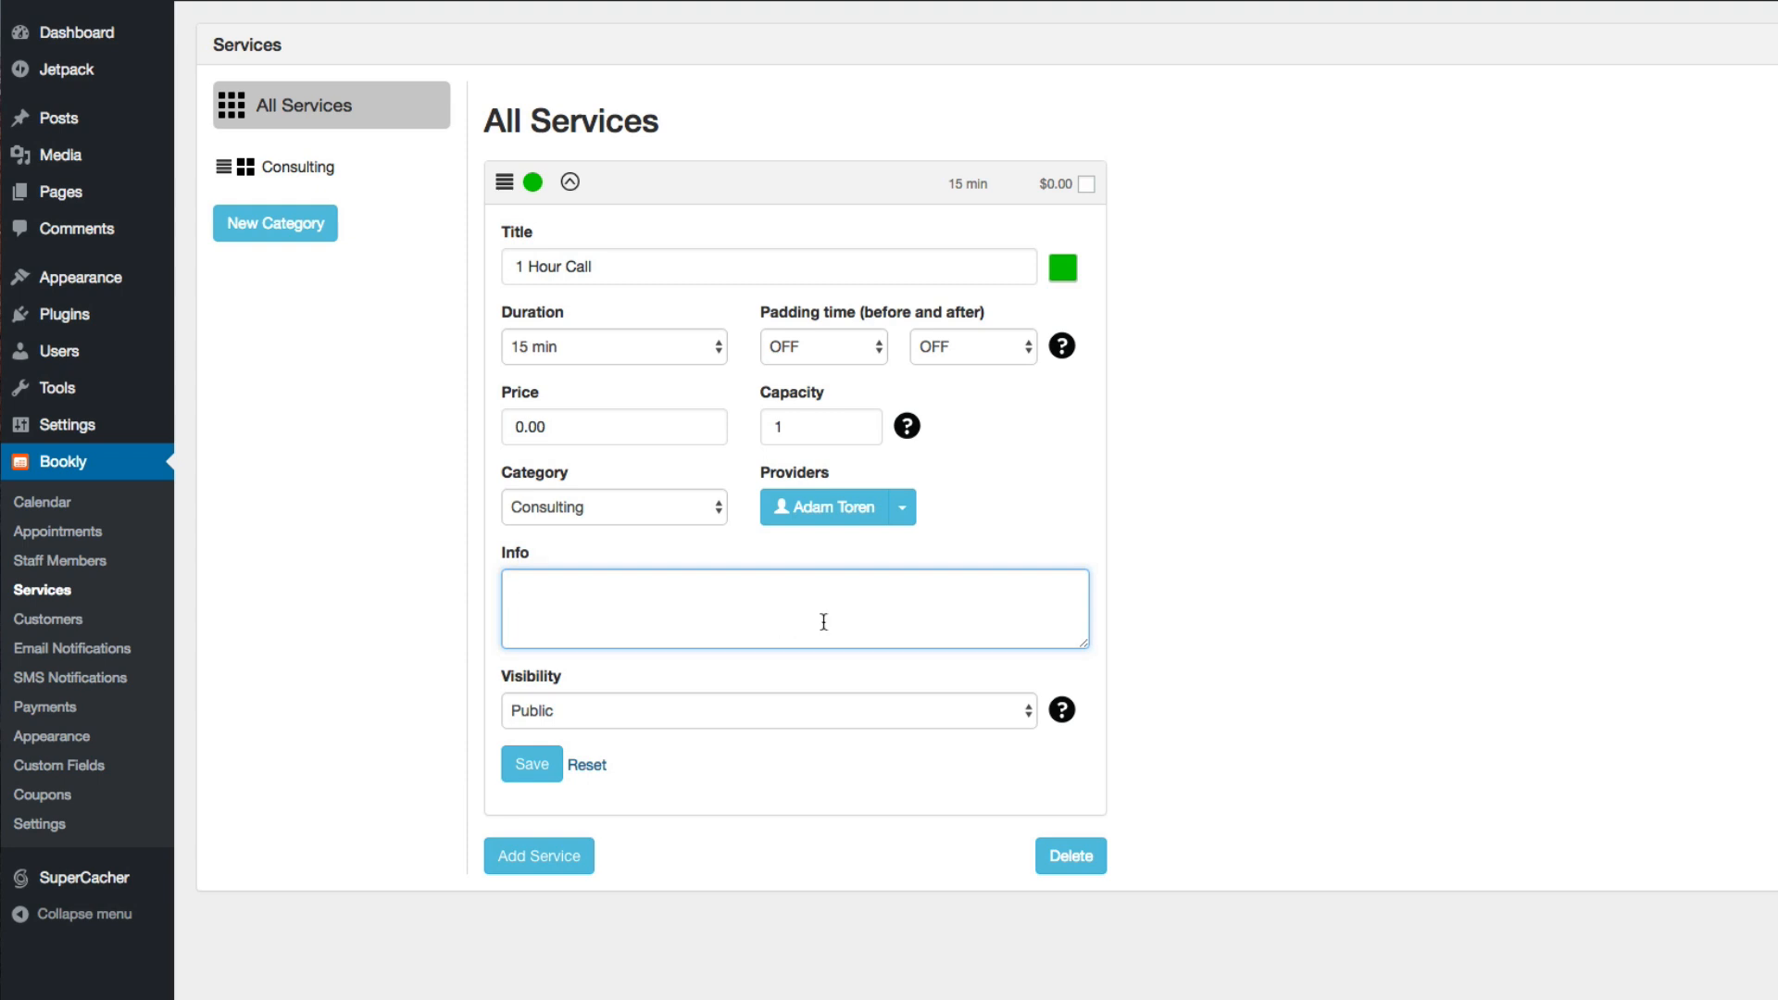
left_click(933, 714)
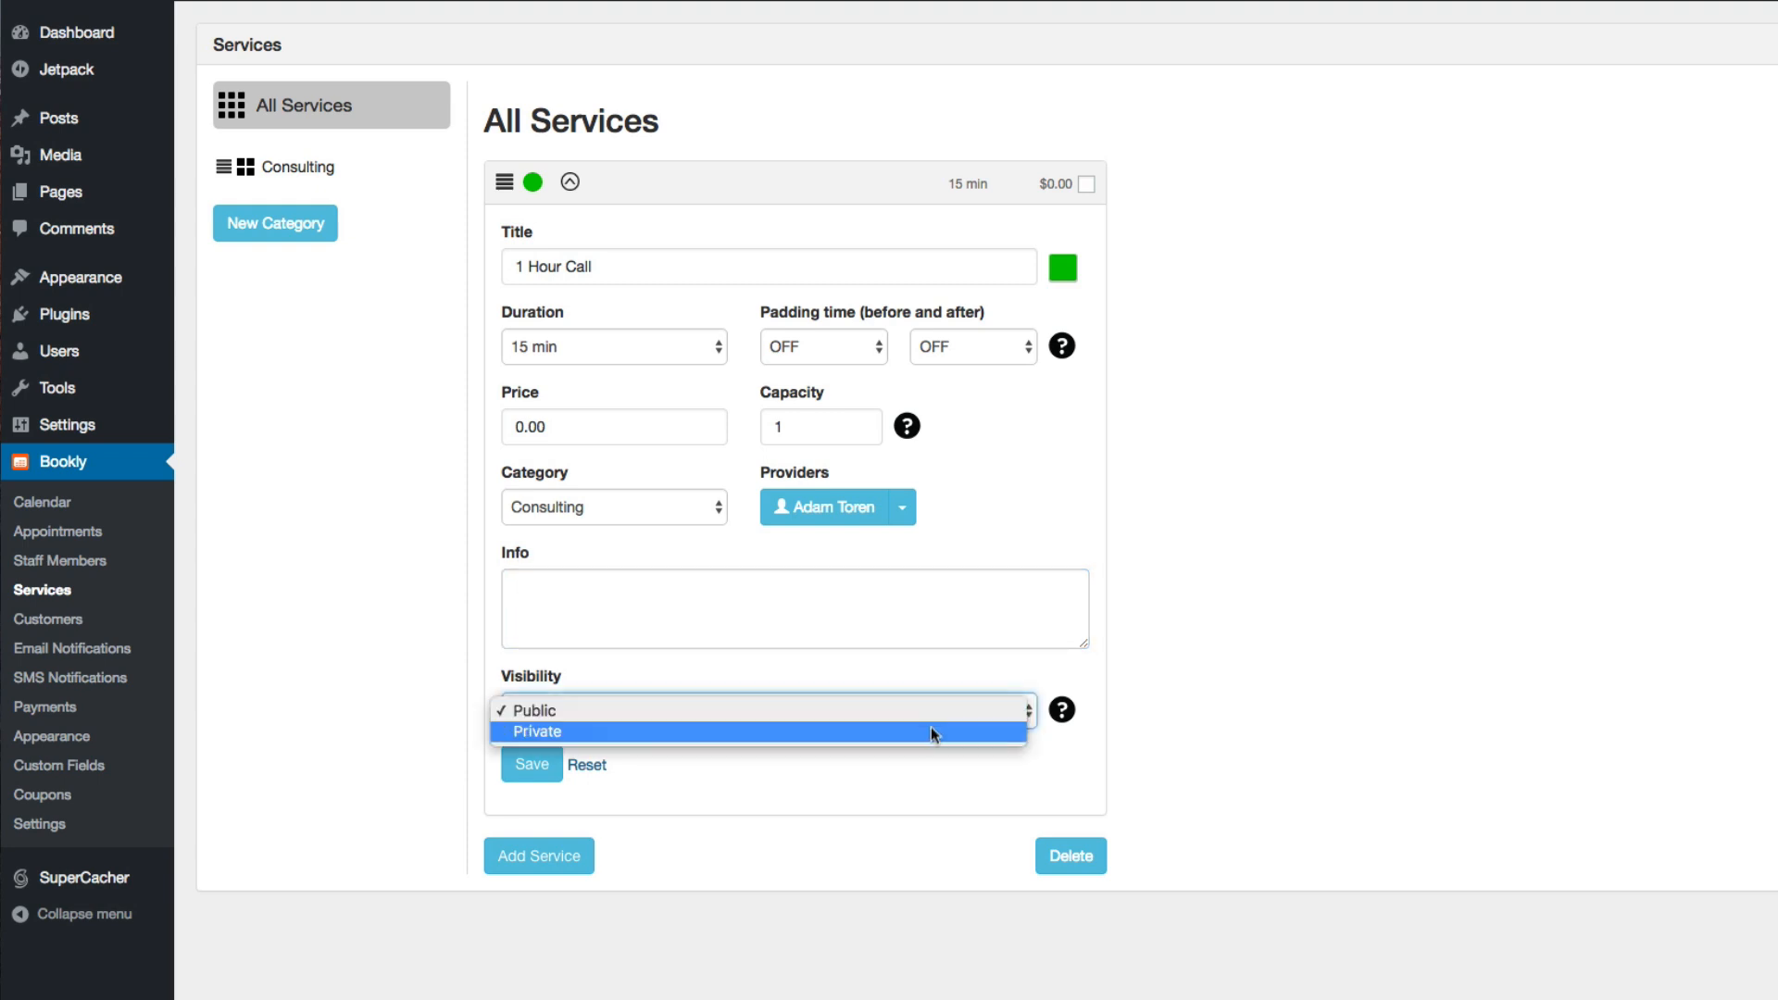
left_click(1062, 711)
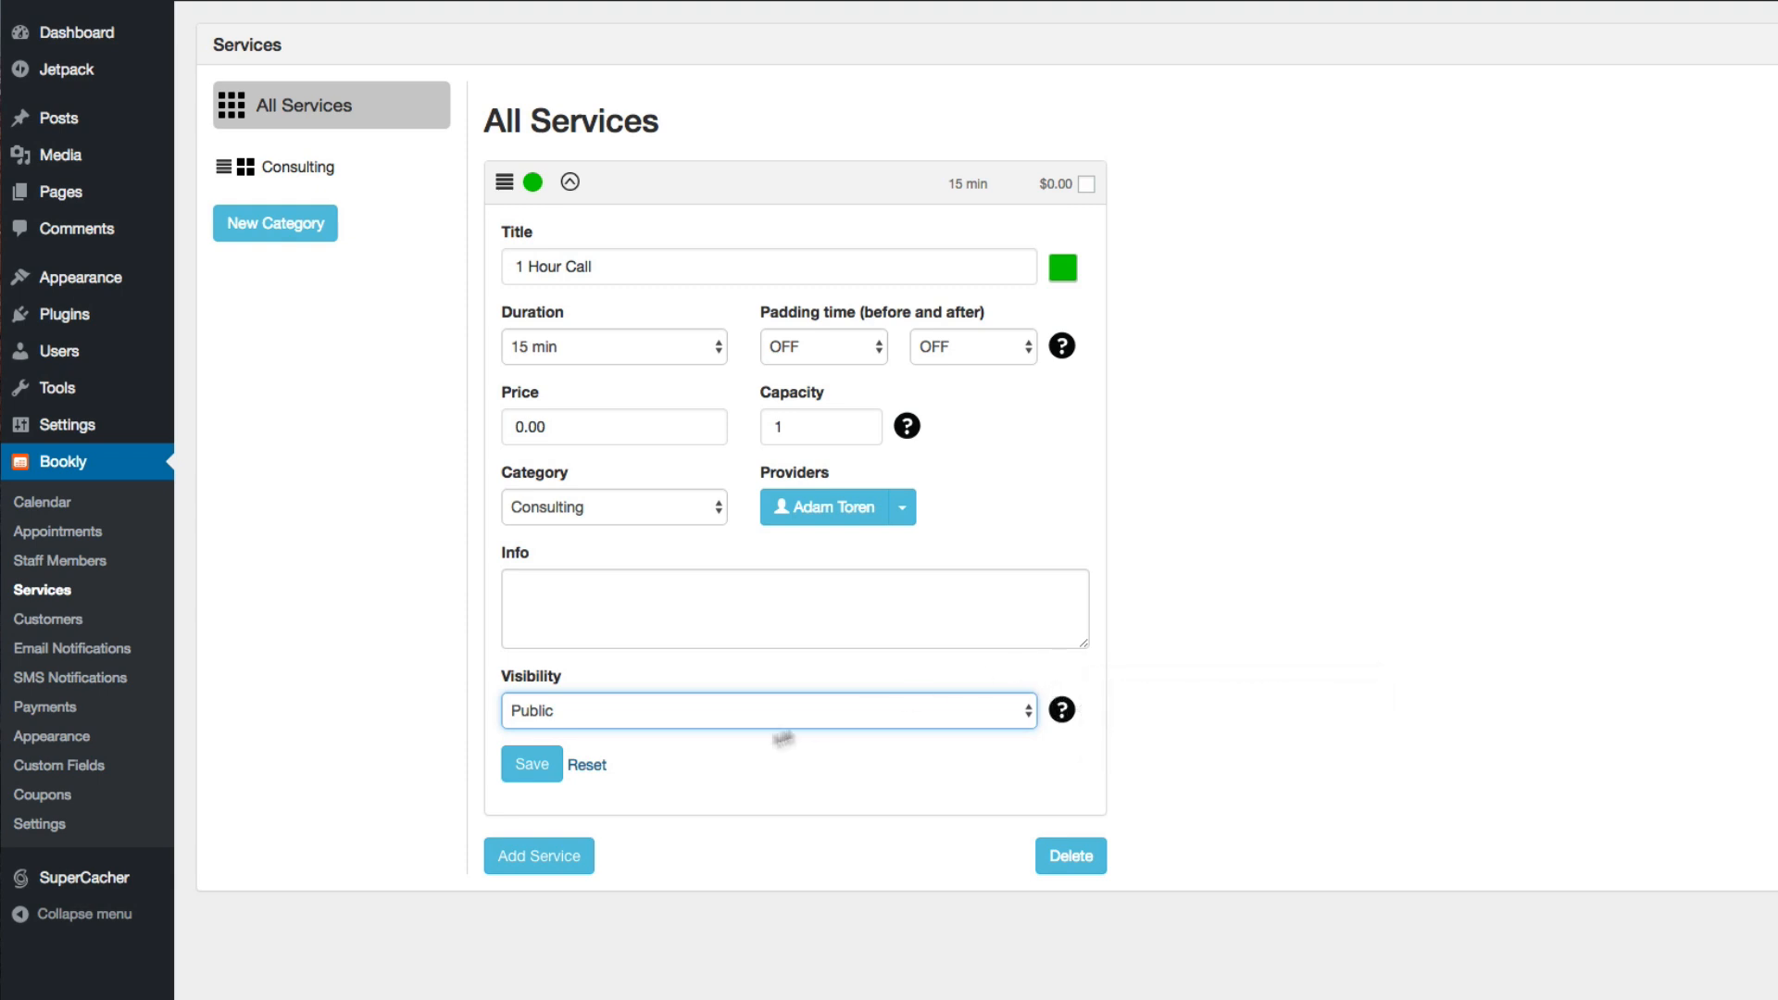
left_click(528, 764)
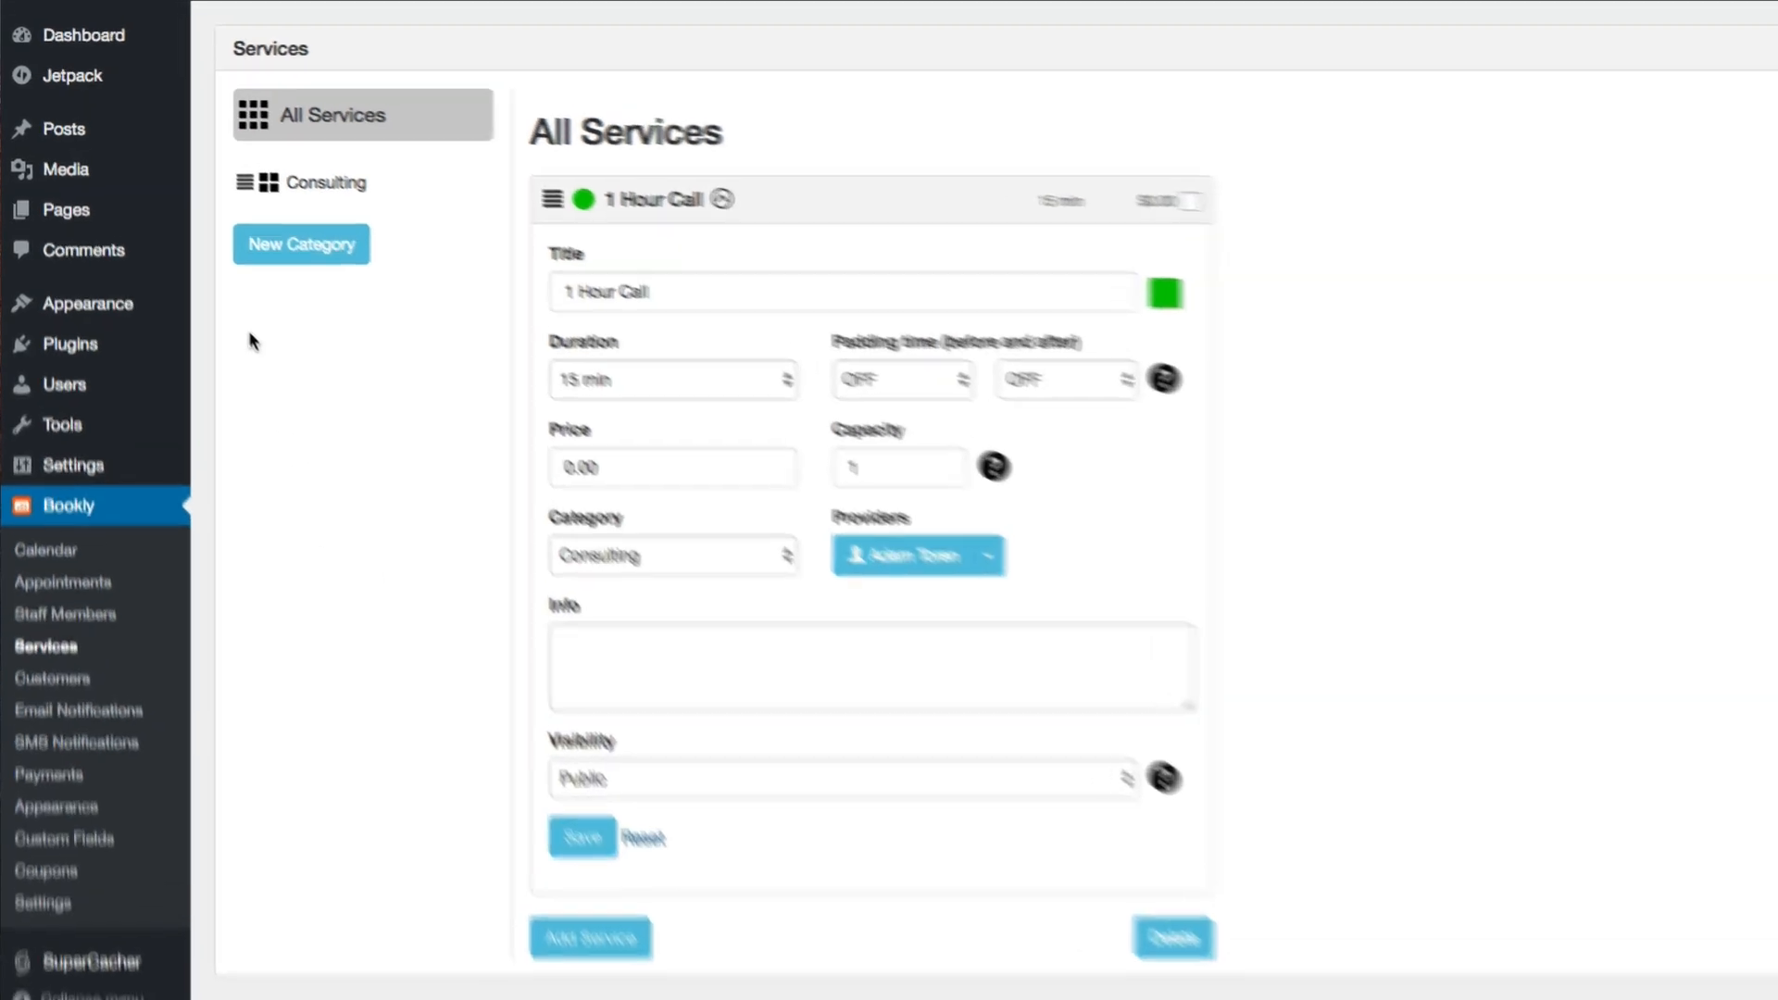
Create a new WordPress page titled "Appointments"
mouse_move(78, 197)
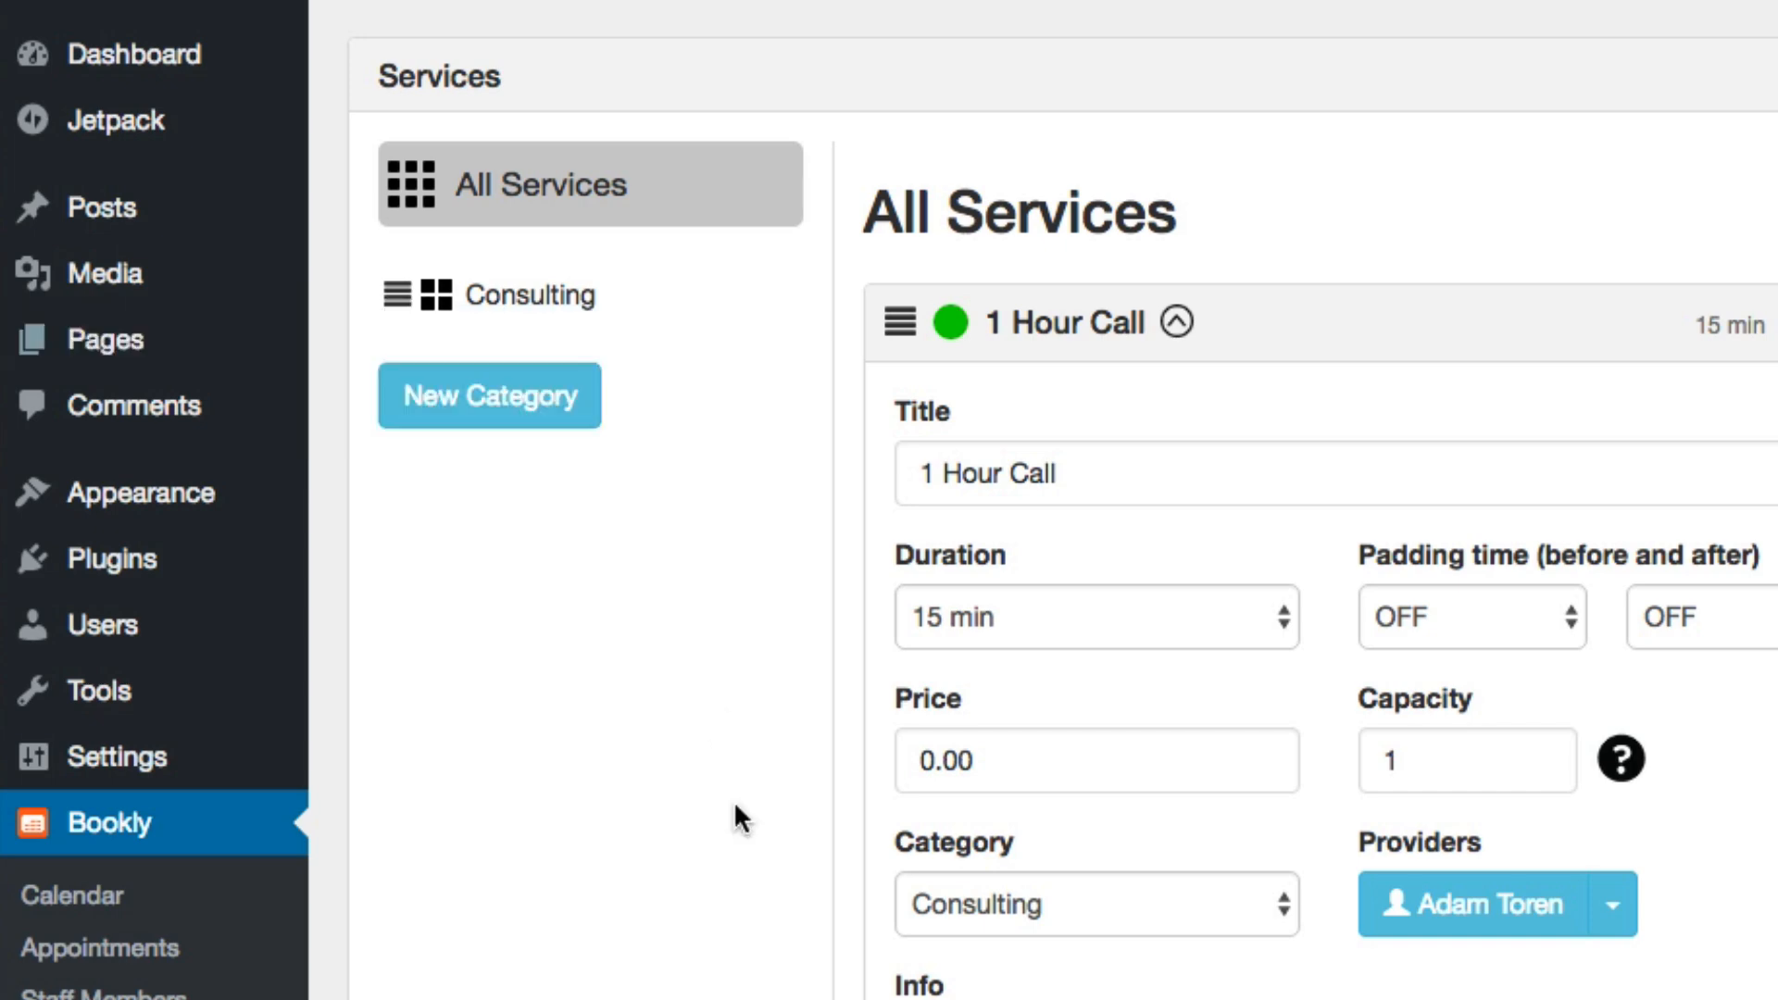
left_click(556, 149)
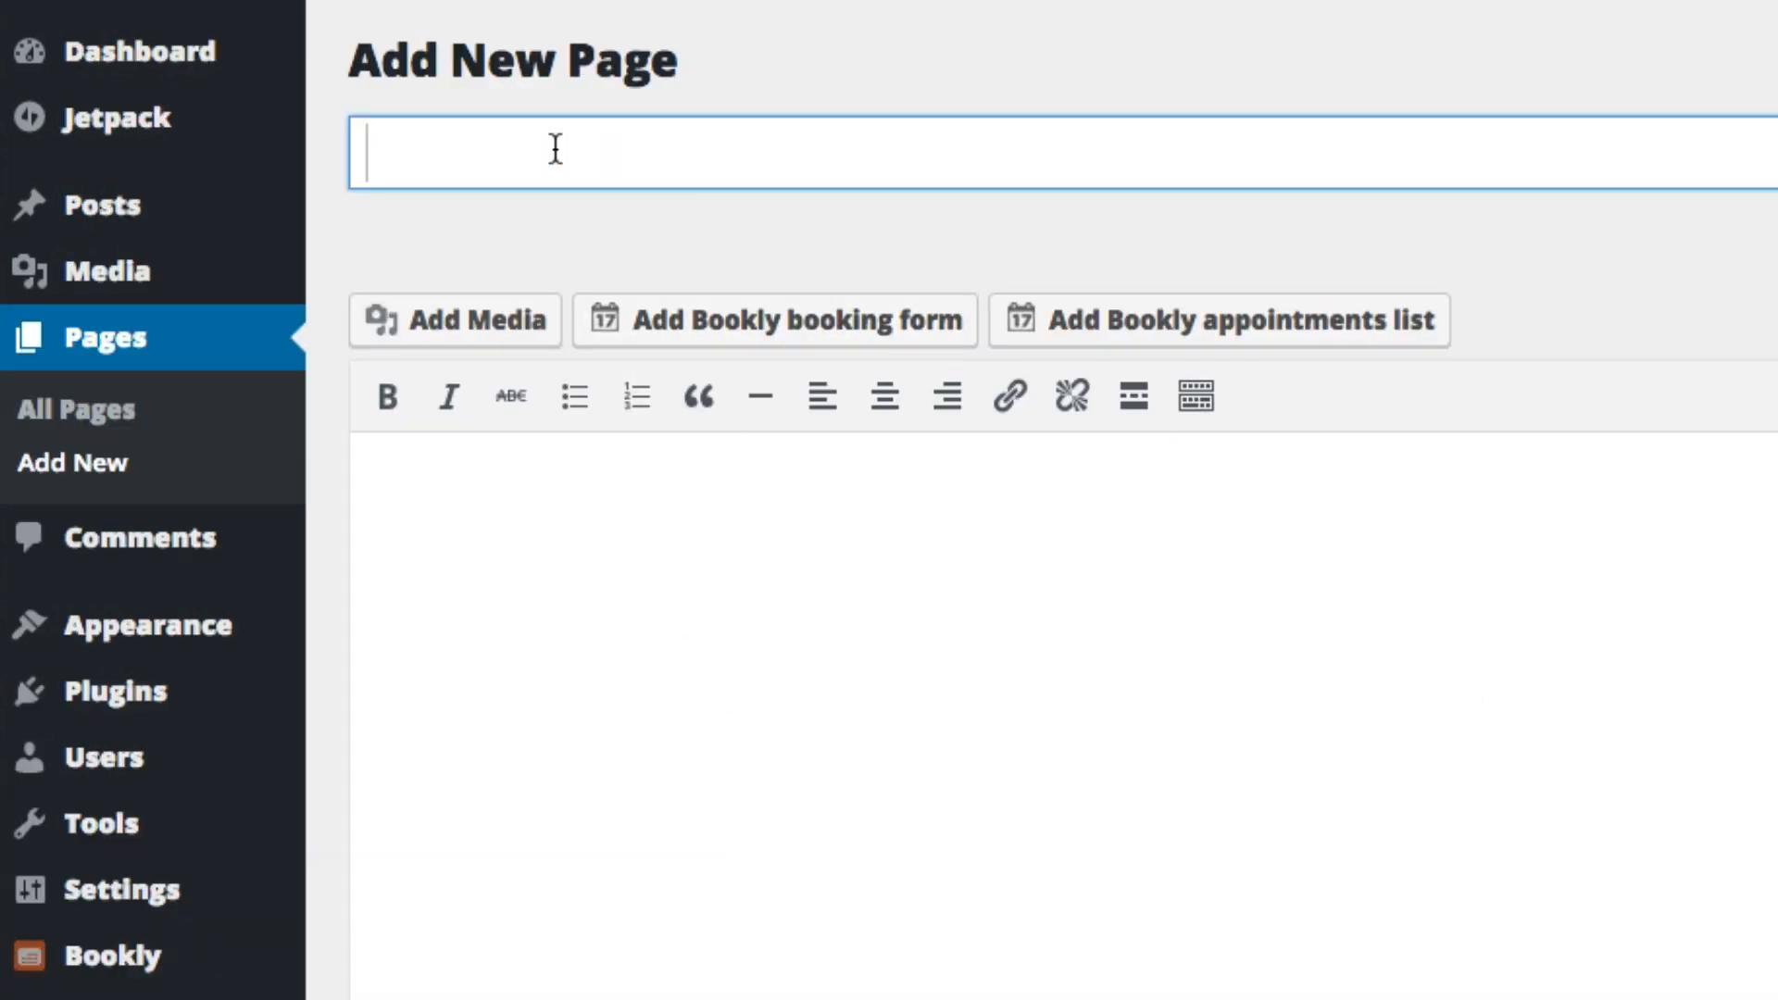
type("Appo")
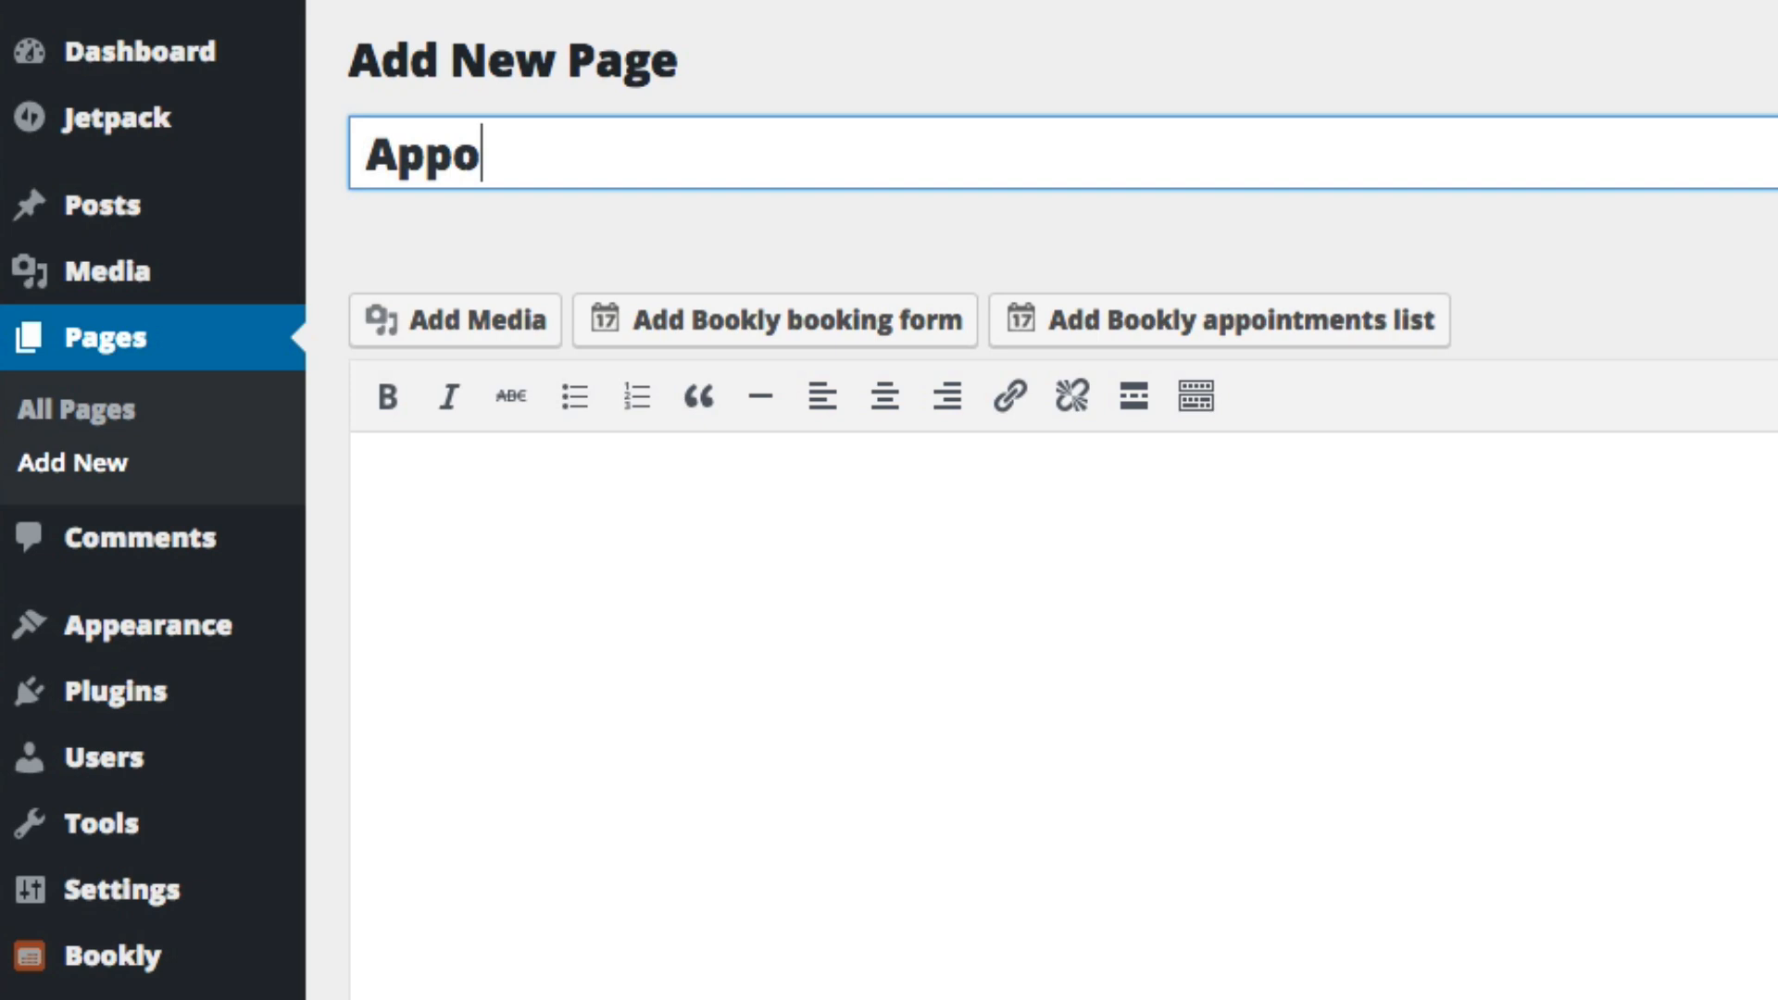
type("intments")
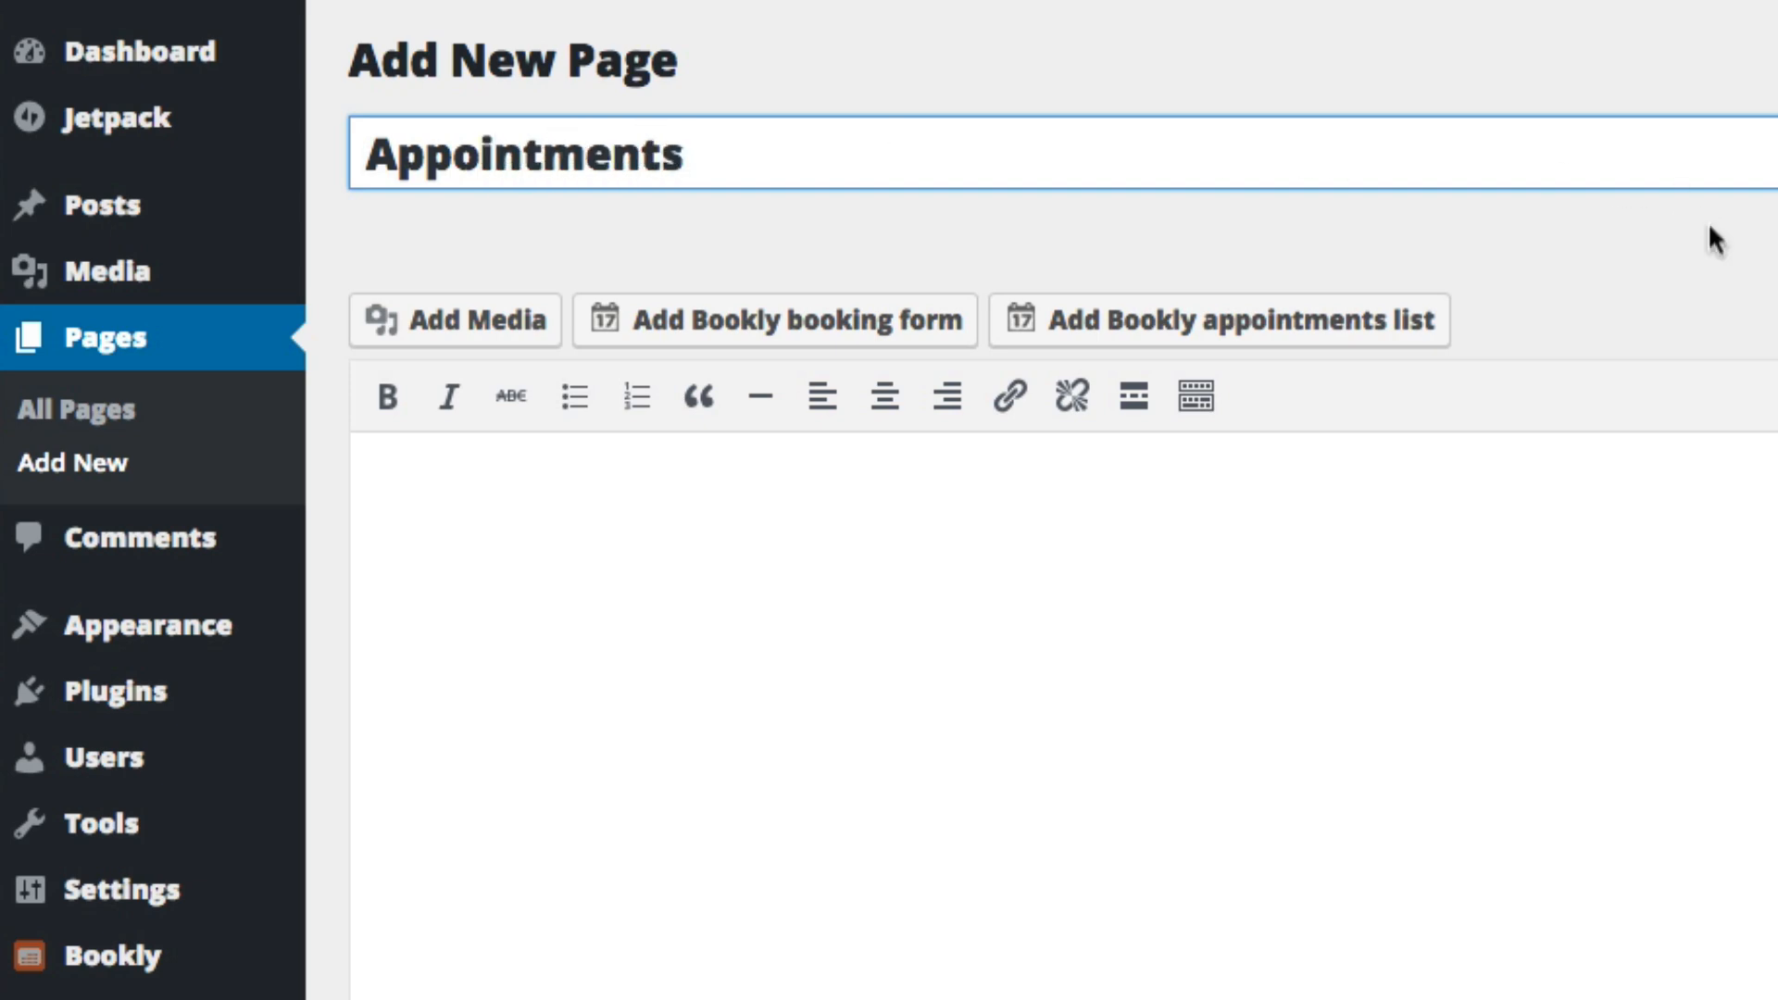
left_click(1499, 296)
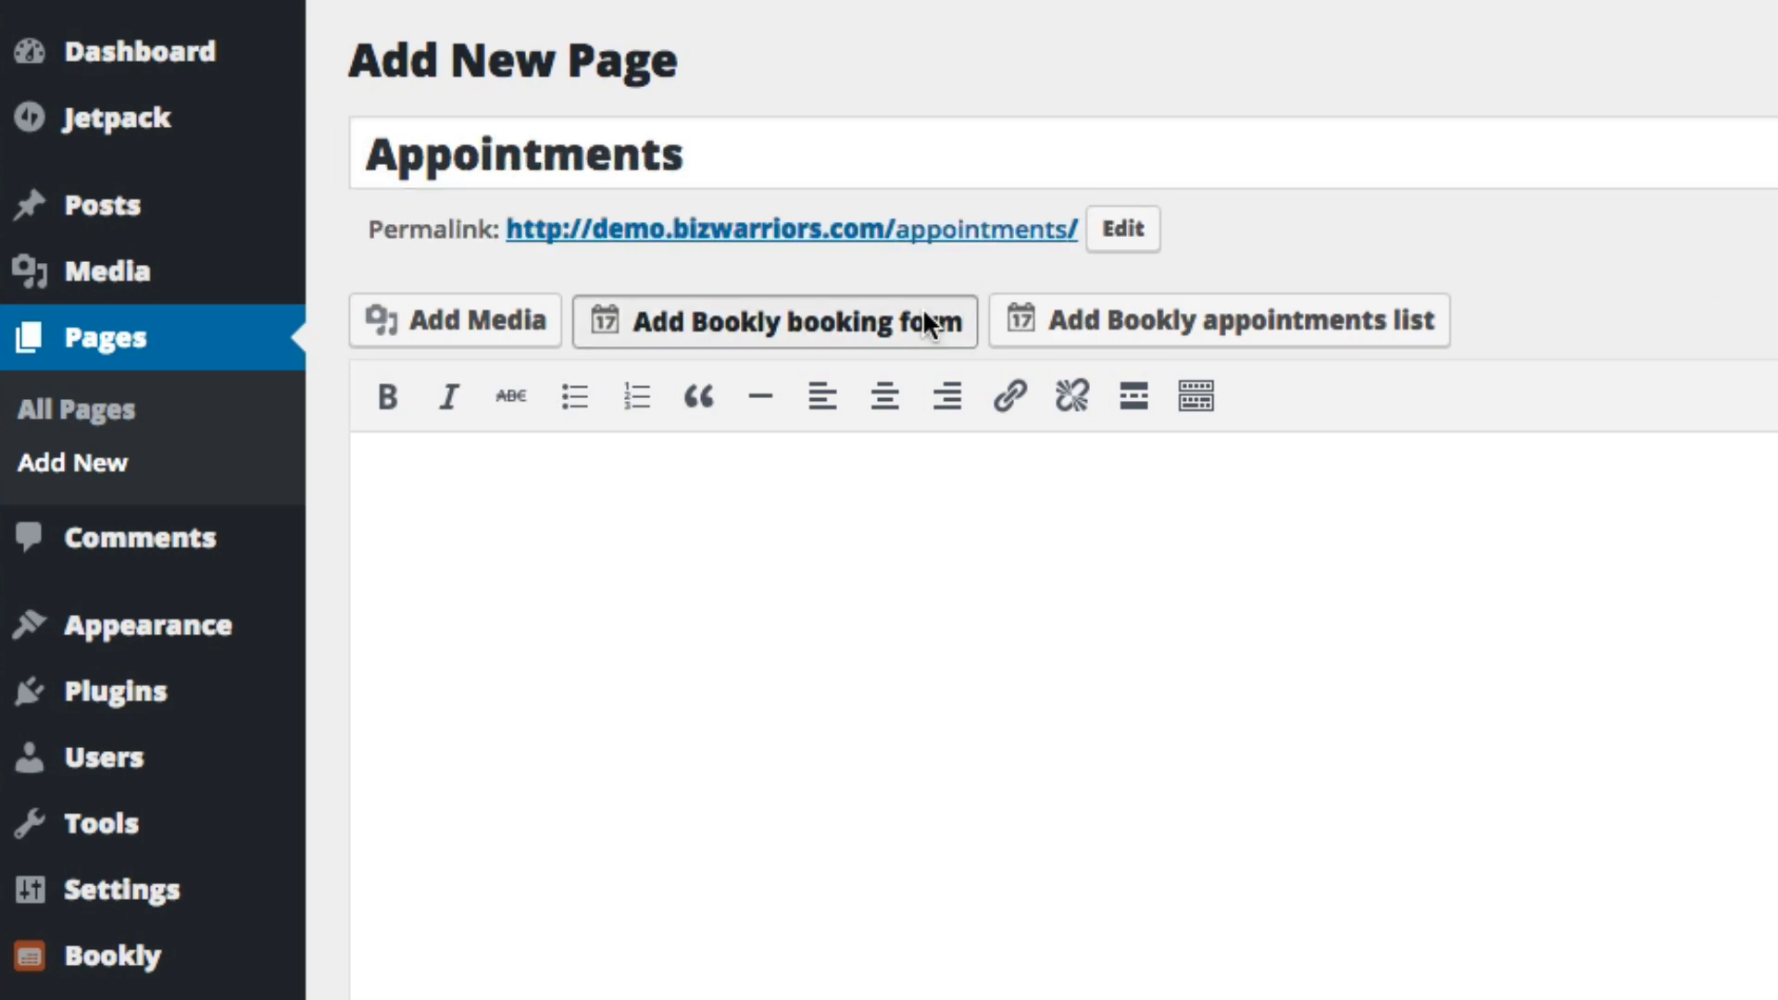
Insert the Bookly booking form into the Appointments page, with only the number of persons field hidden
left_click(933, 325)
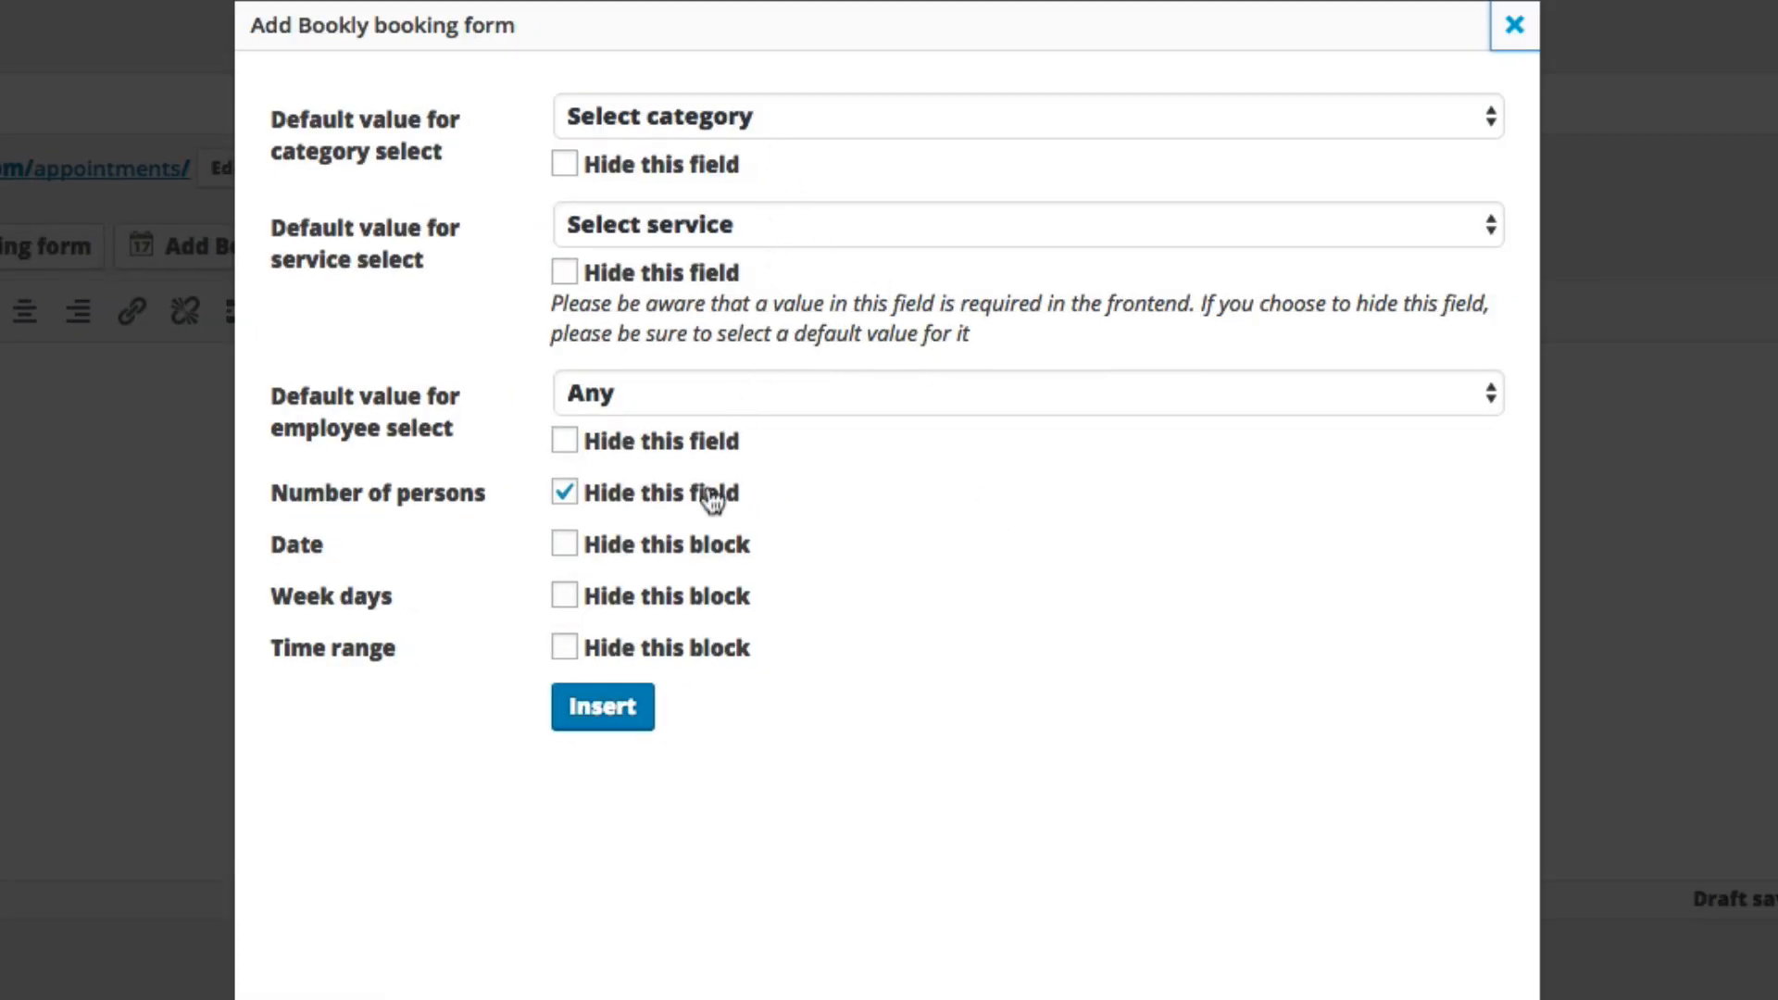
left_click(612, 715)
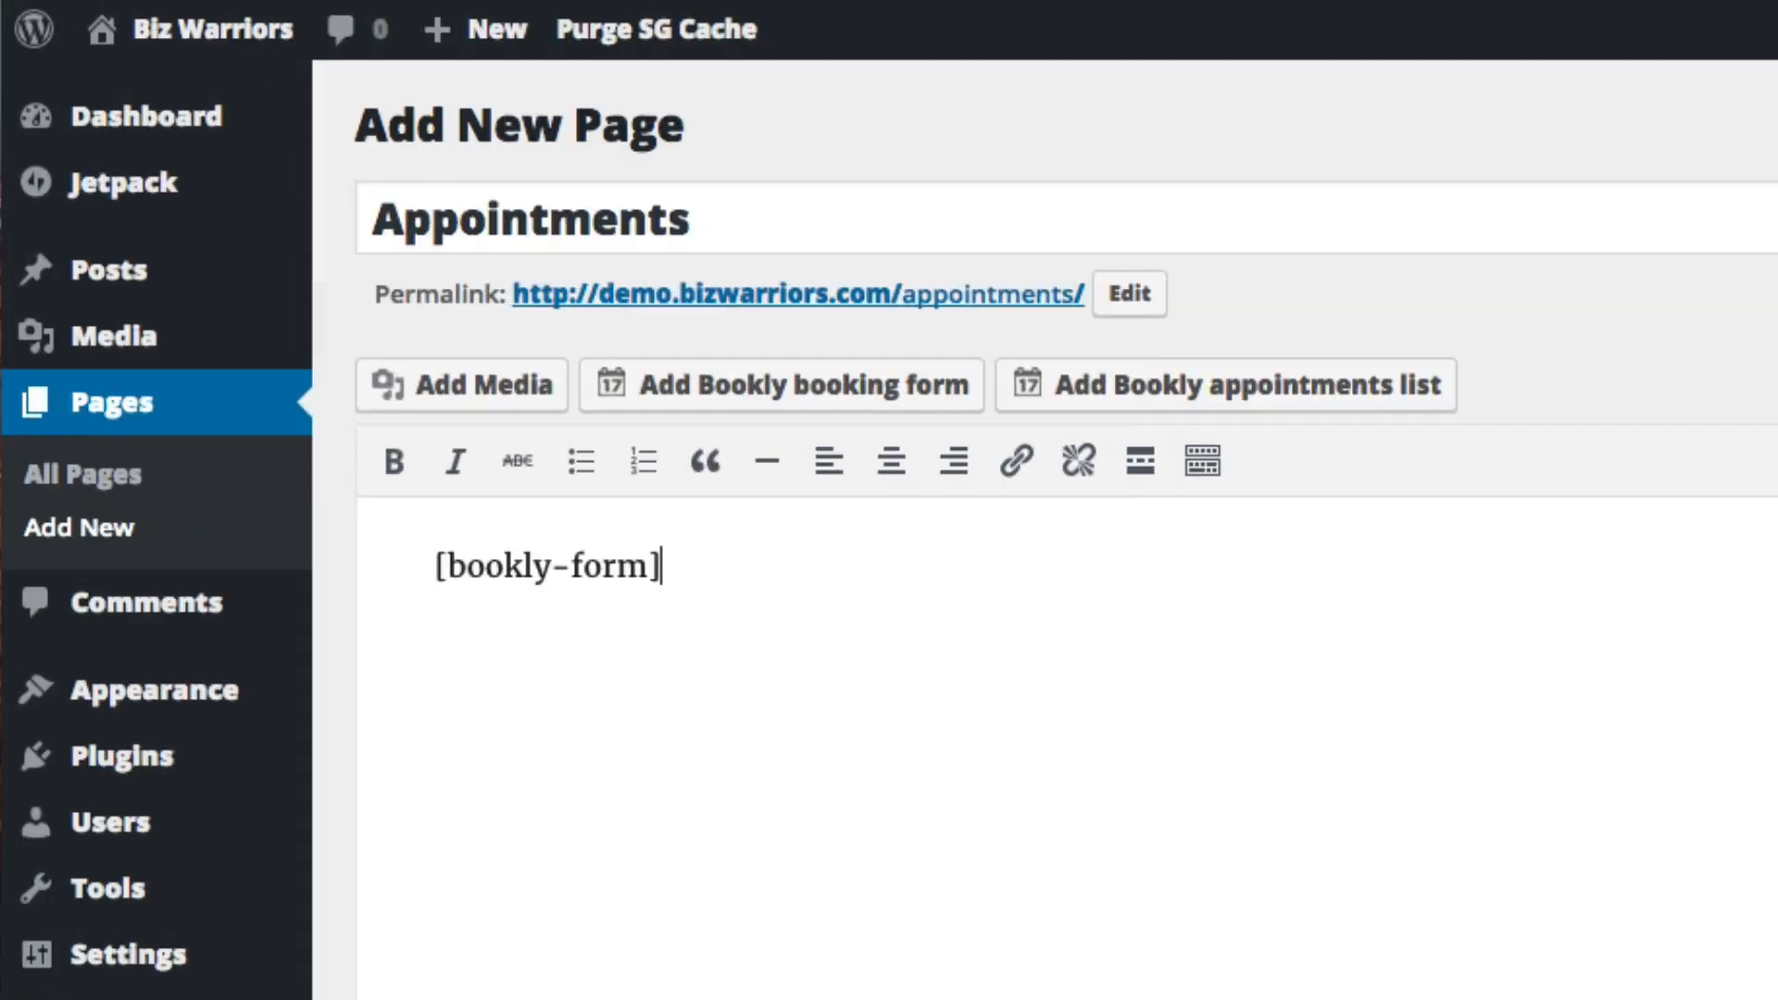
left_click_drag(794, 574, 373, 559)
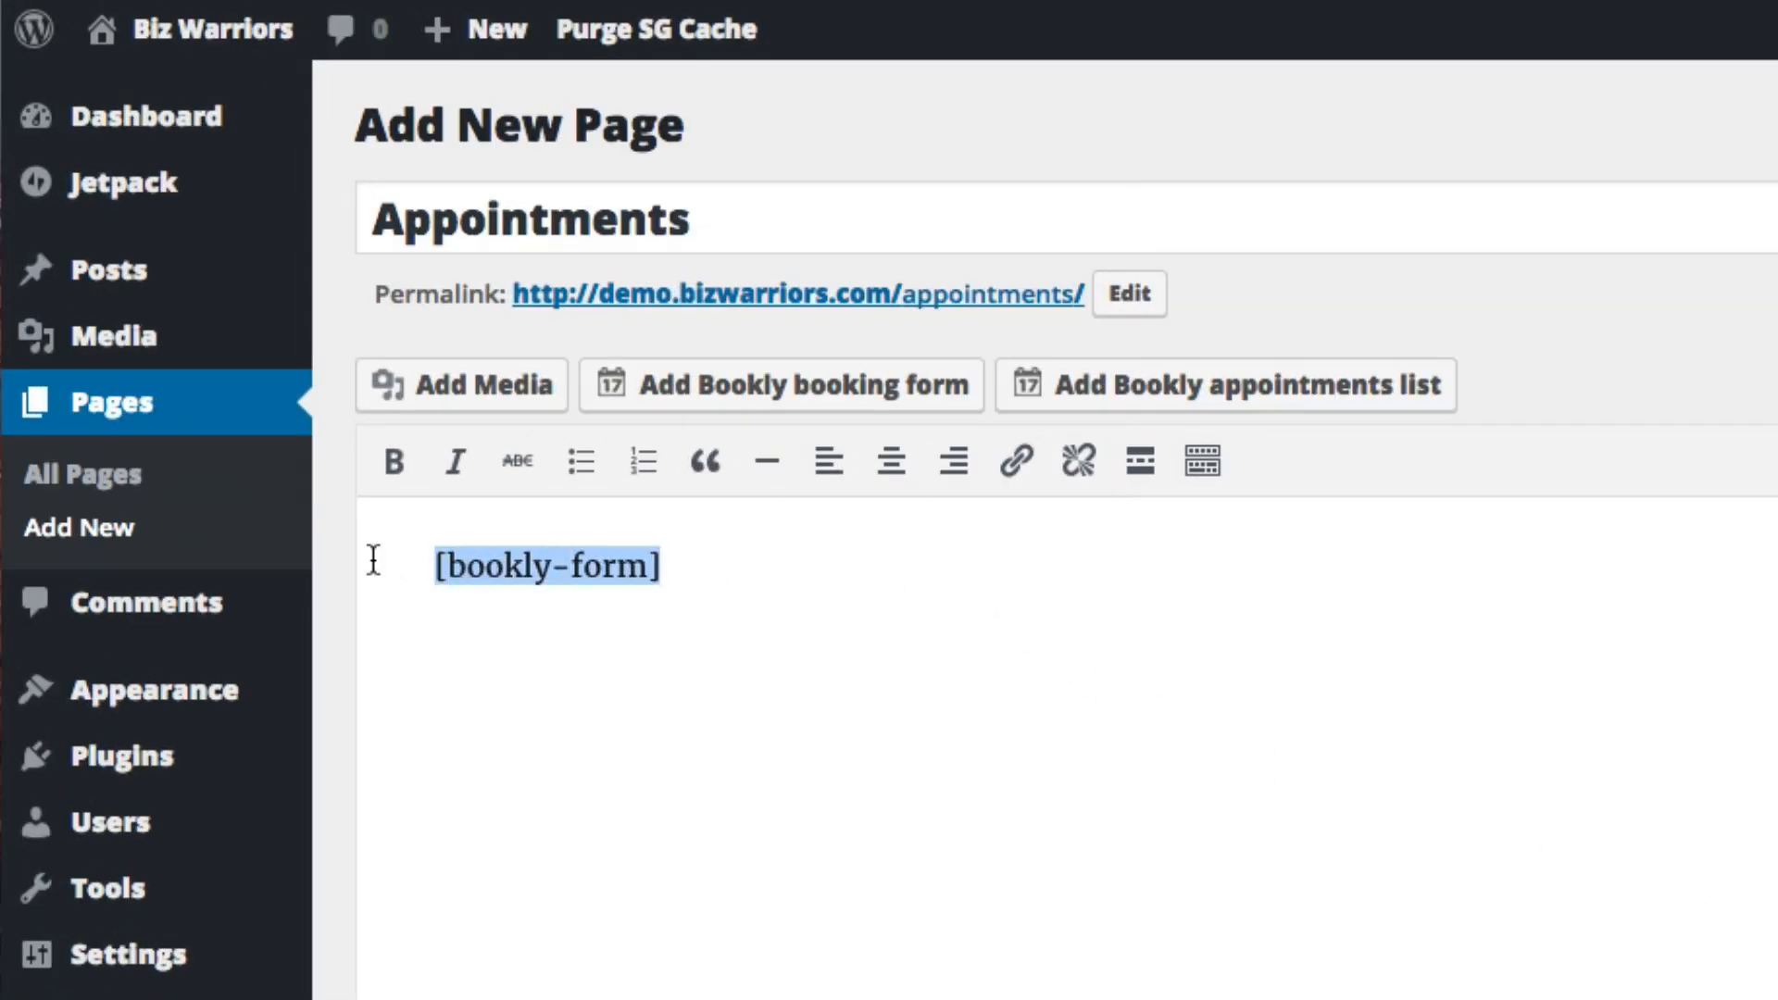
left_click(1231, 663)
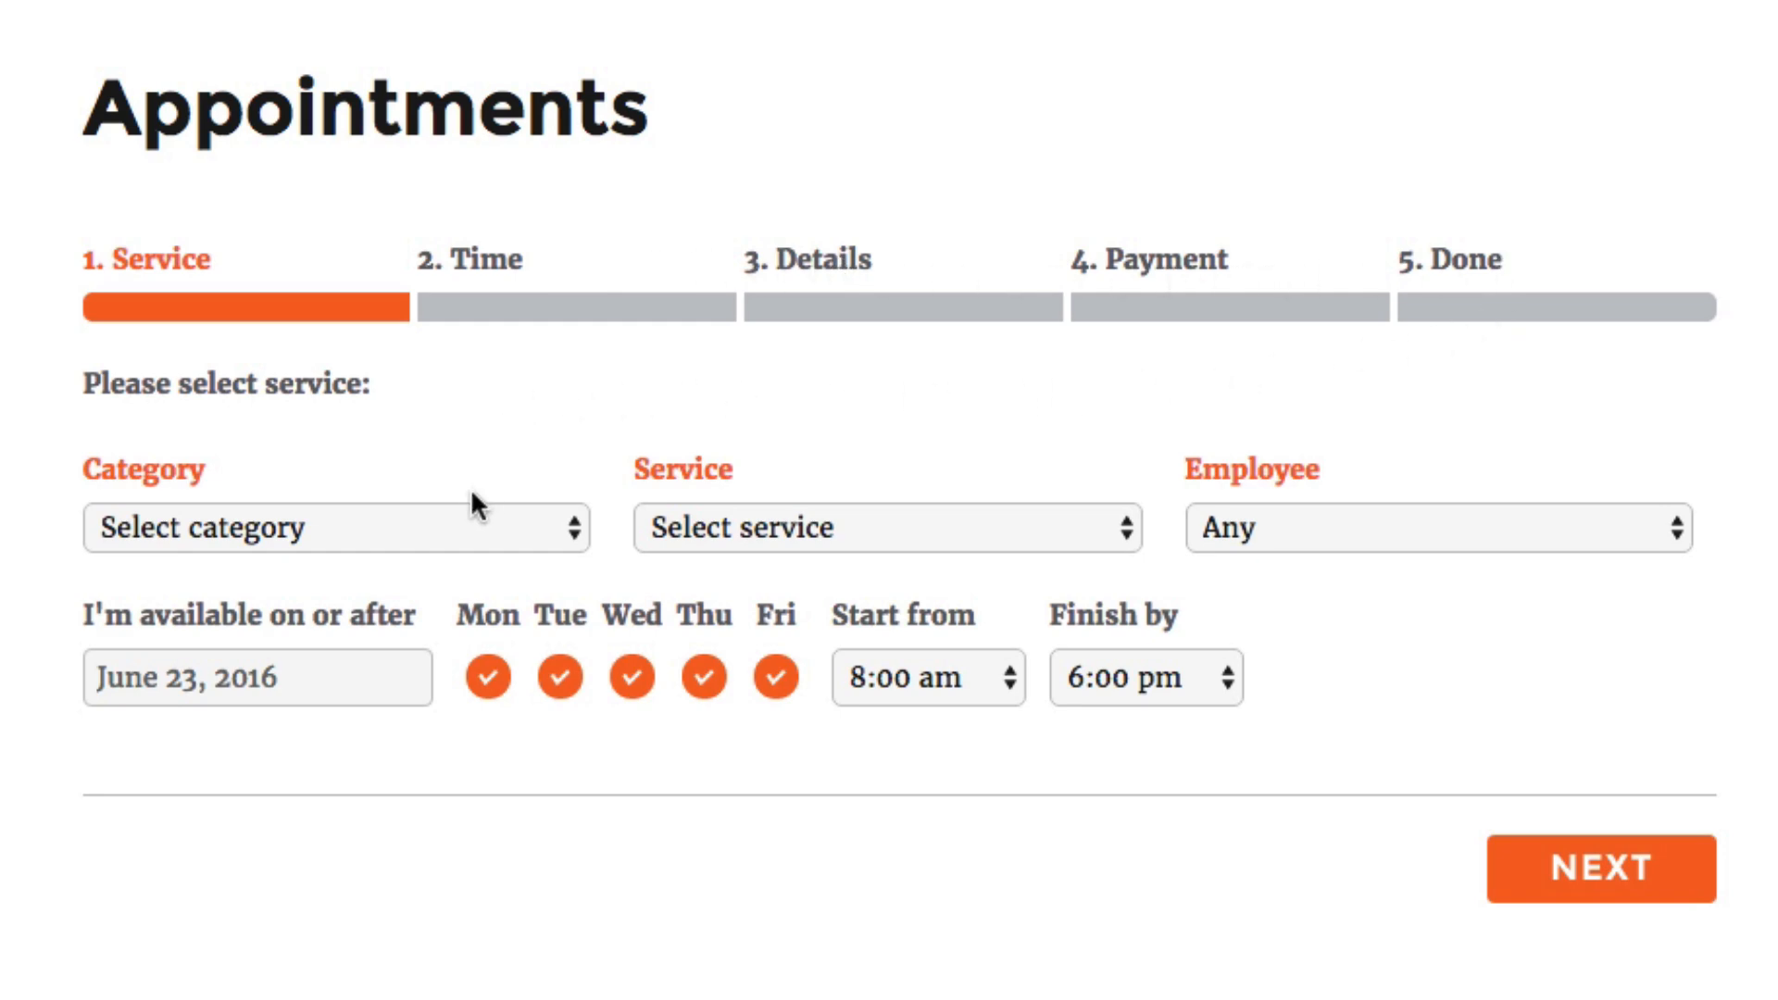
In the Appointments page's booking form, choose the Consulting category, the 1 Hour Call service and the staff member as employee
left_click(460, 526)
left_click(445, 565)
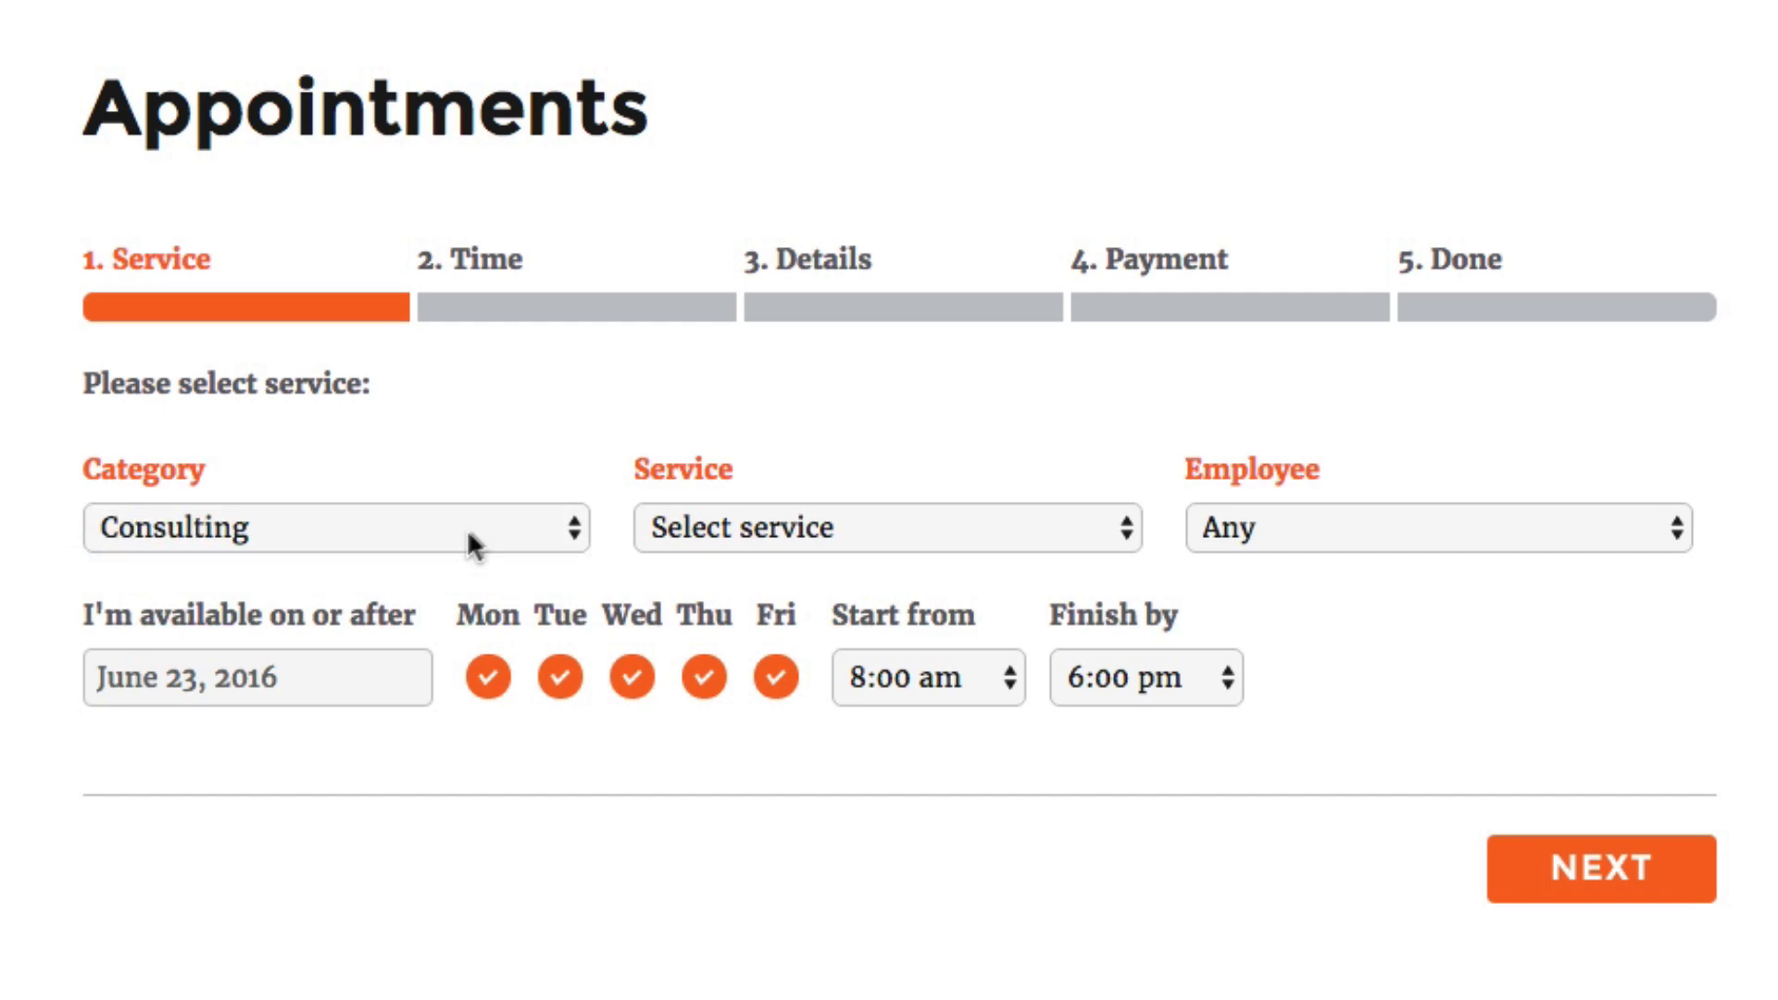
left_click(892, 537)
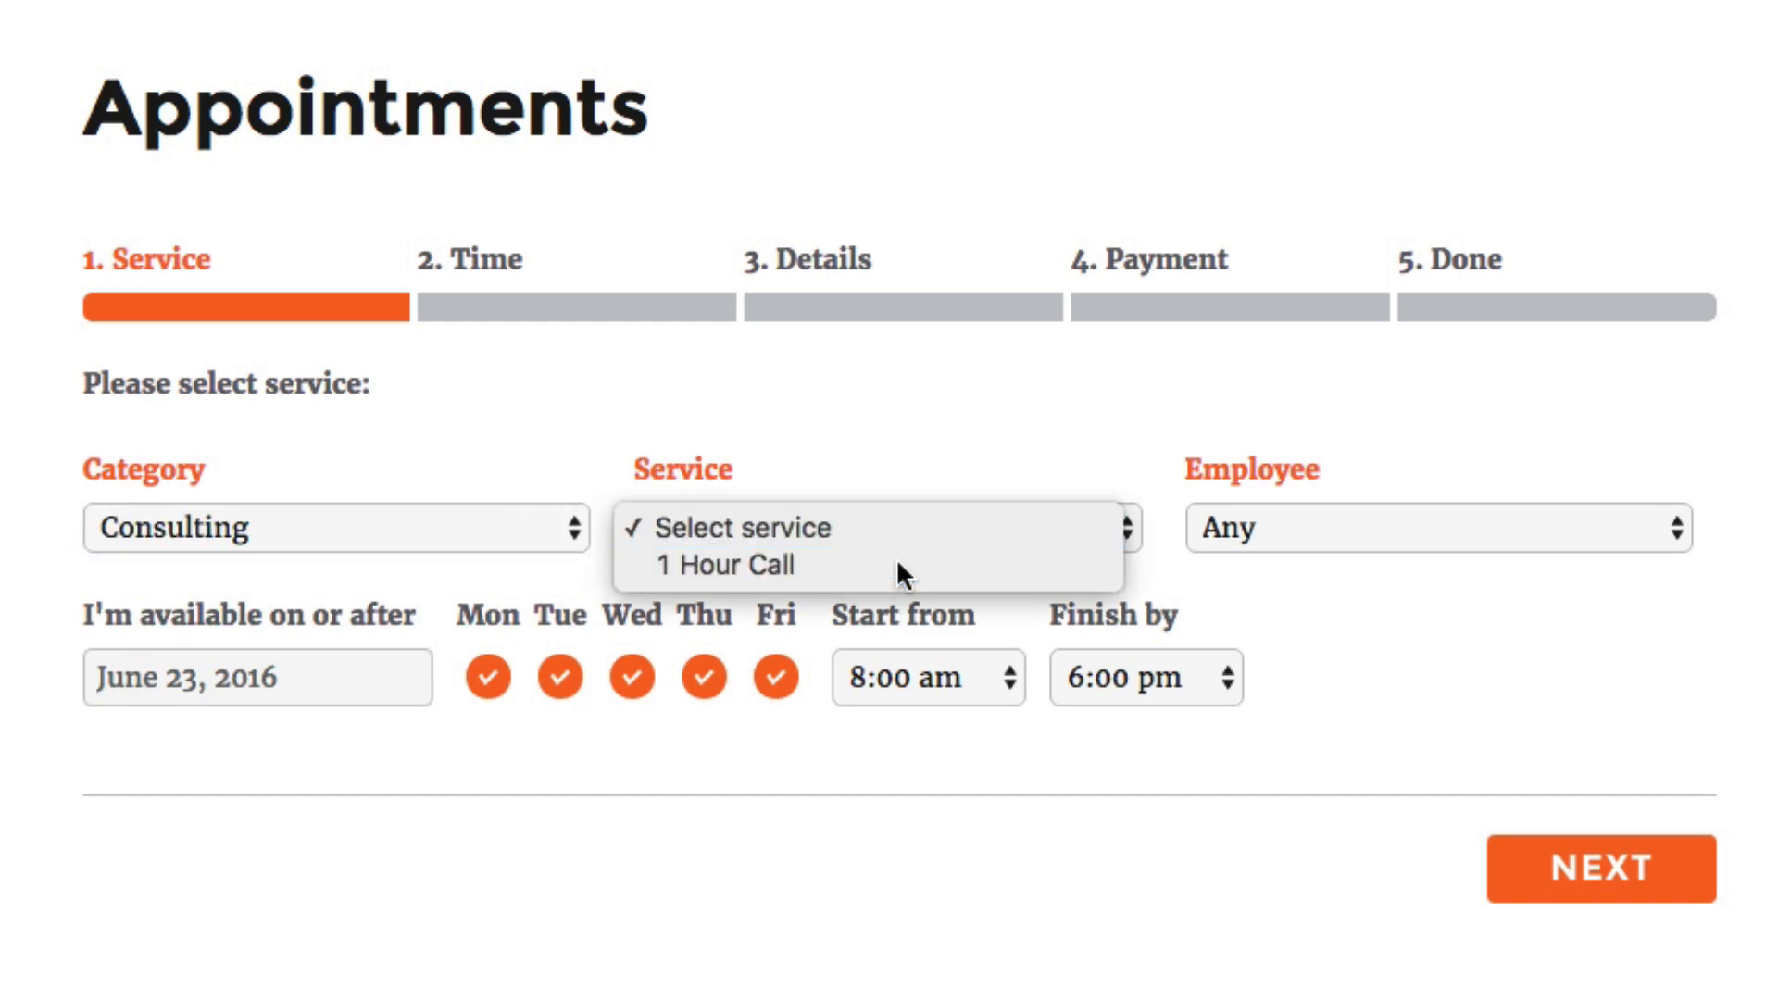
left_click(896, 565)
left_click(1367, 516)
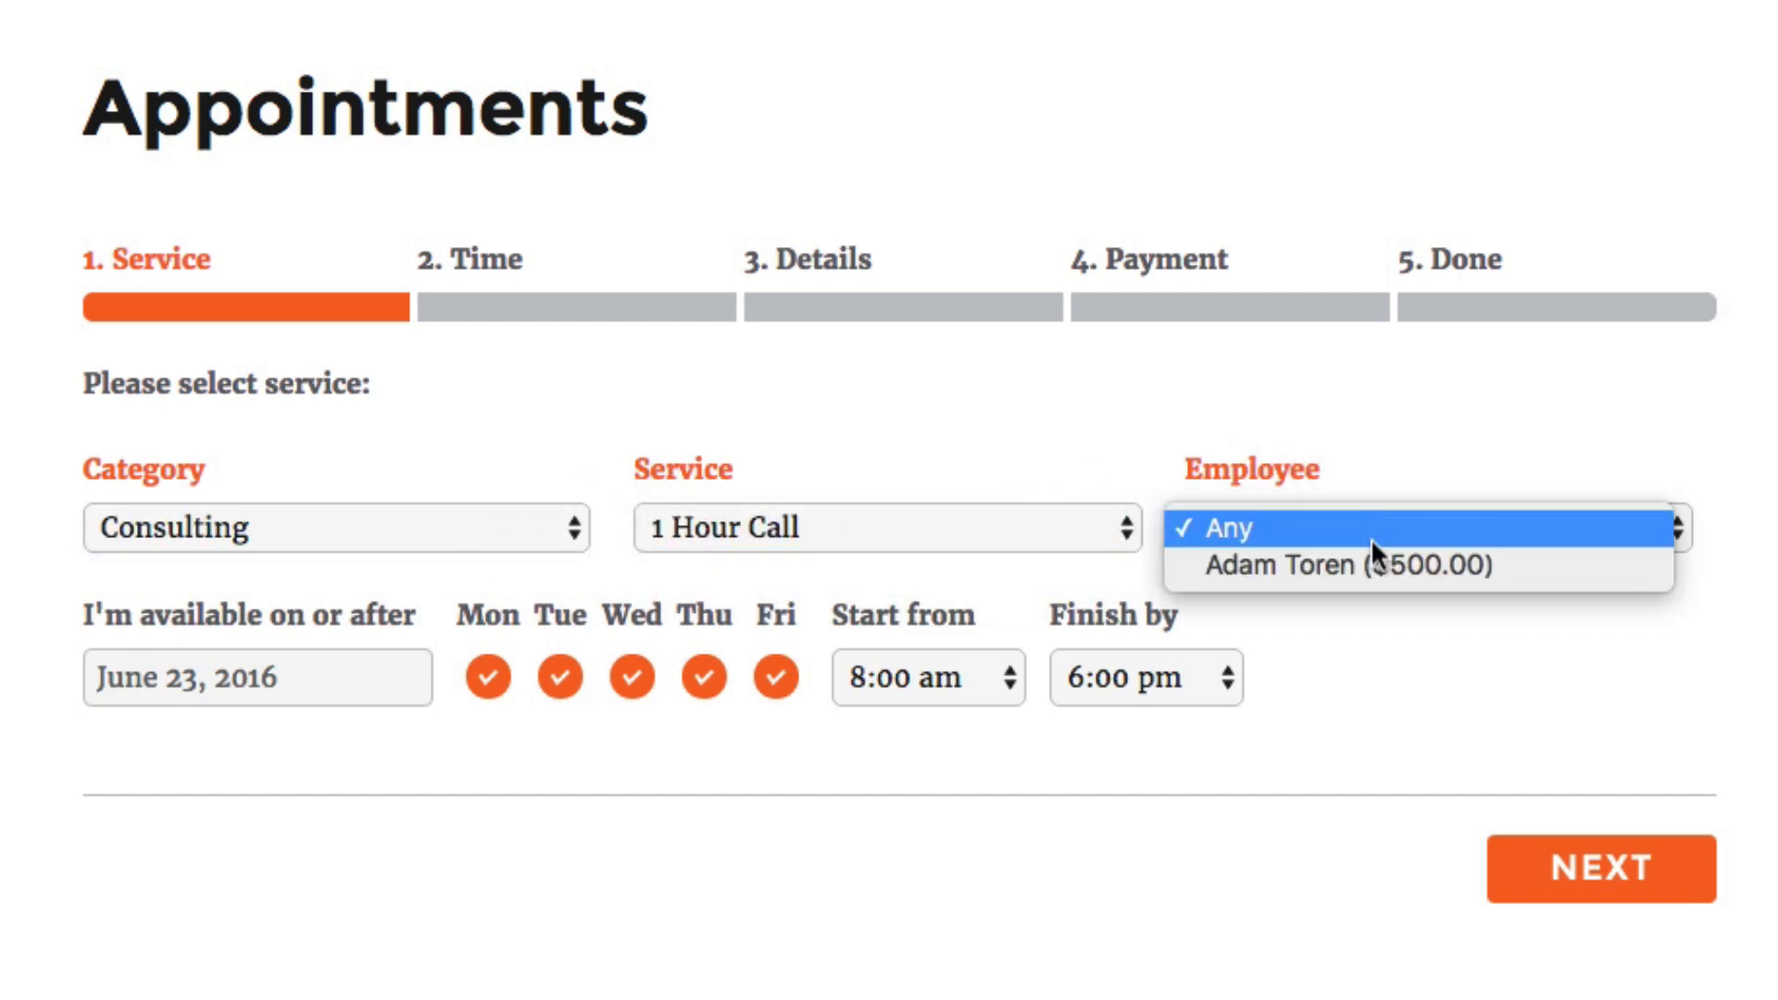
left_click(1369, 563)
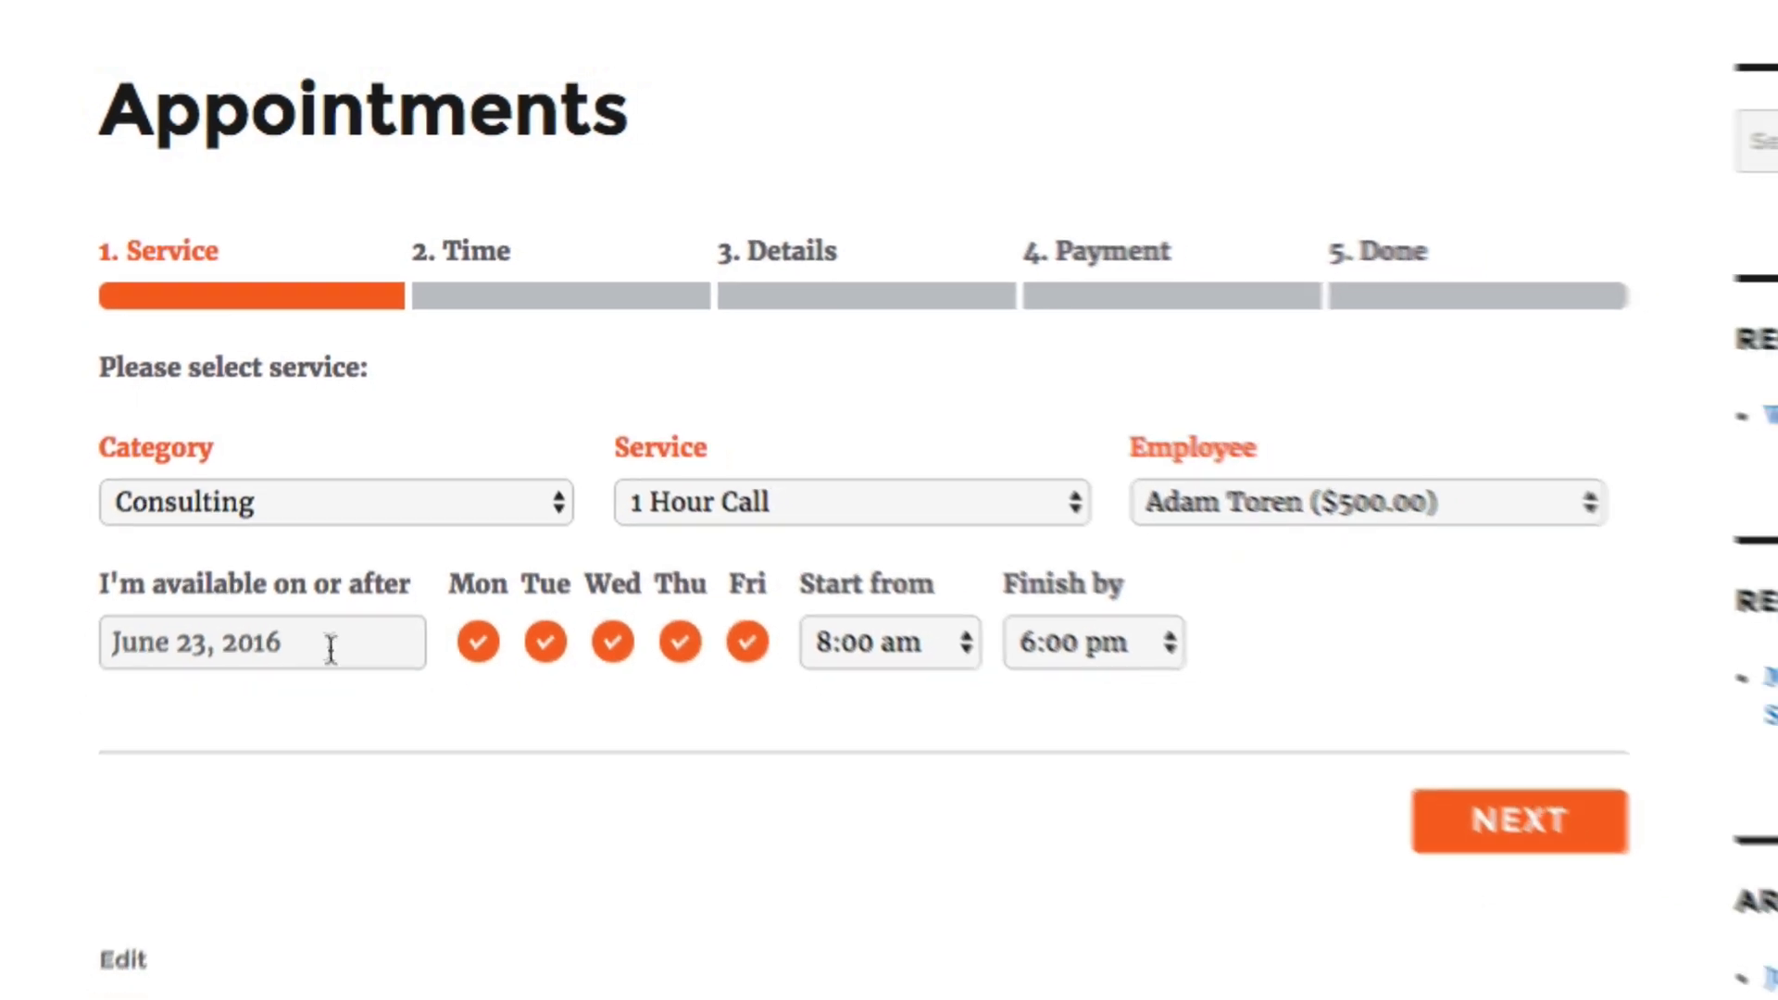
Set availability from June 28, 2016, Monday to Wednesday, 9:00 am to 5:00 pm, and book the 9:00 am slot on Wed, Jun 29
left_click(315, 681)
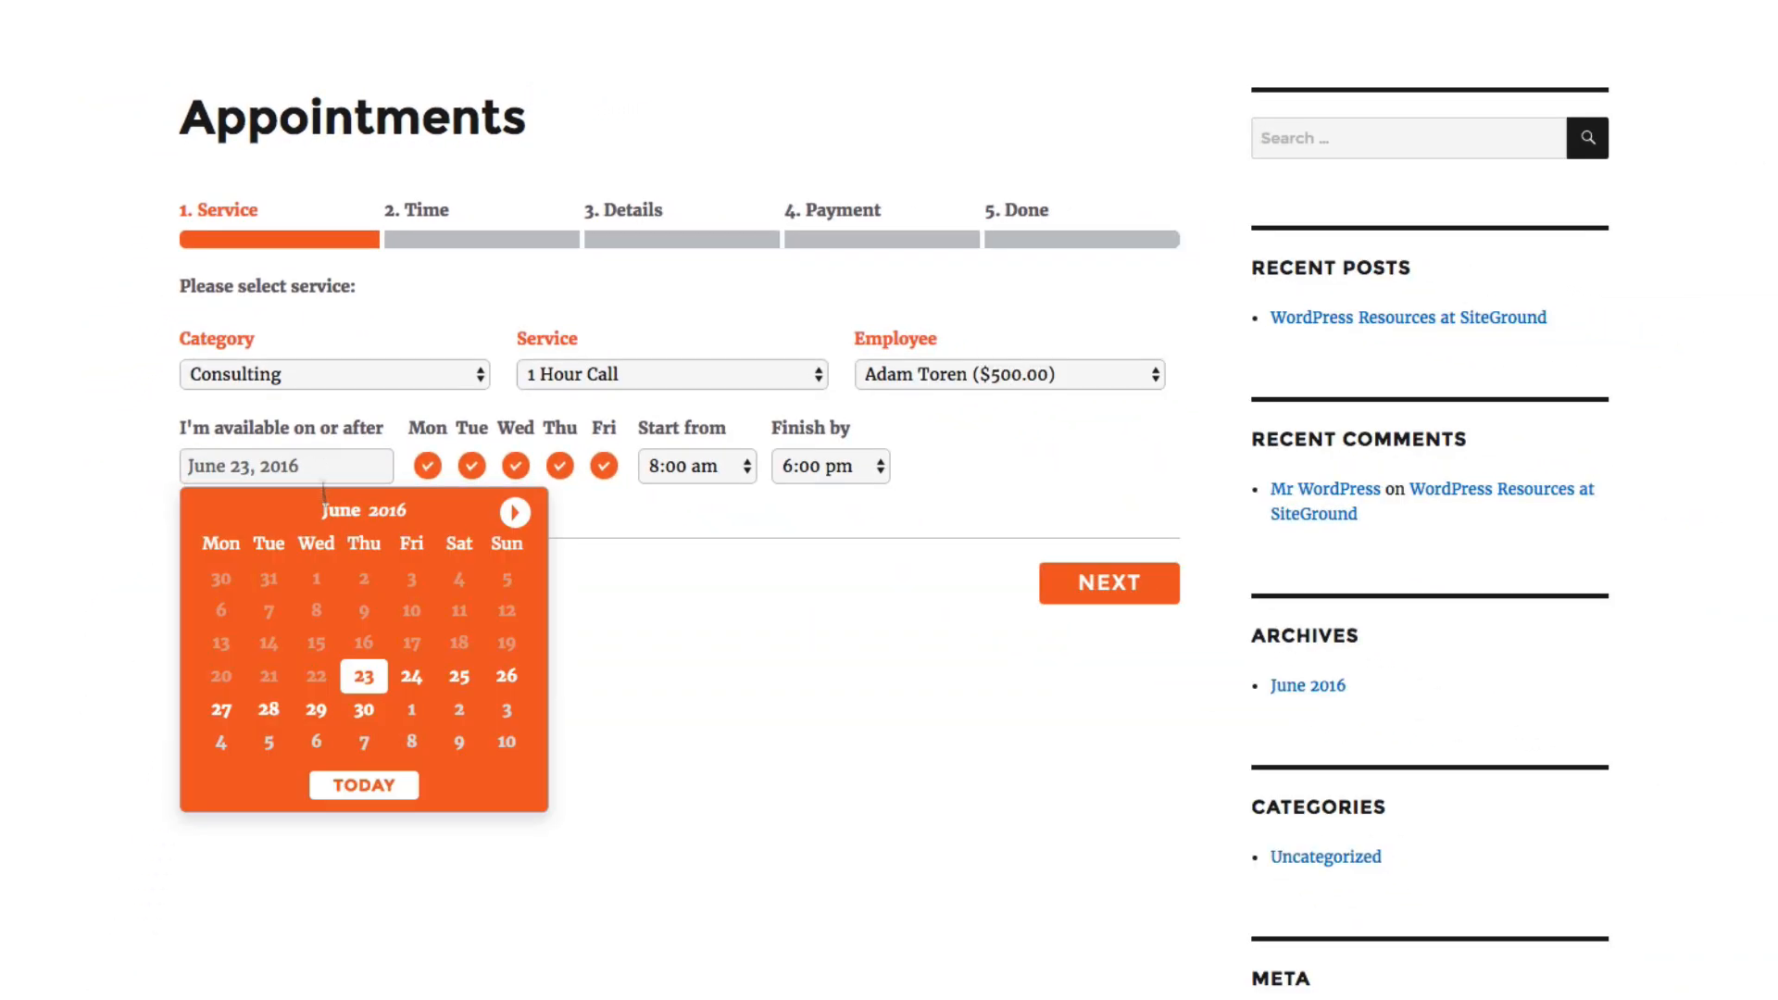
left_click(269, 709)
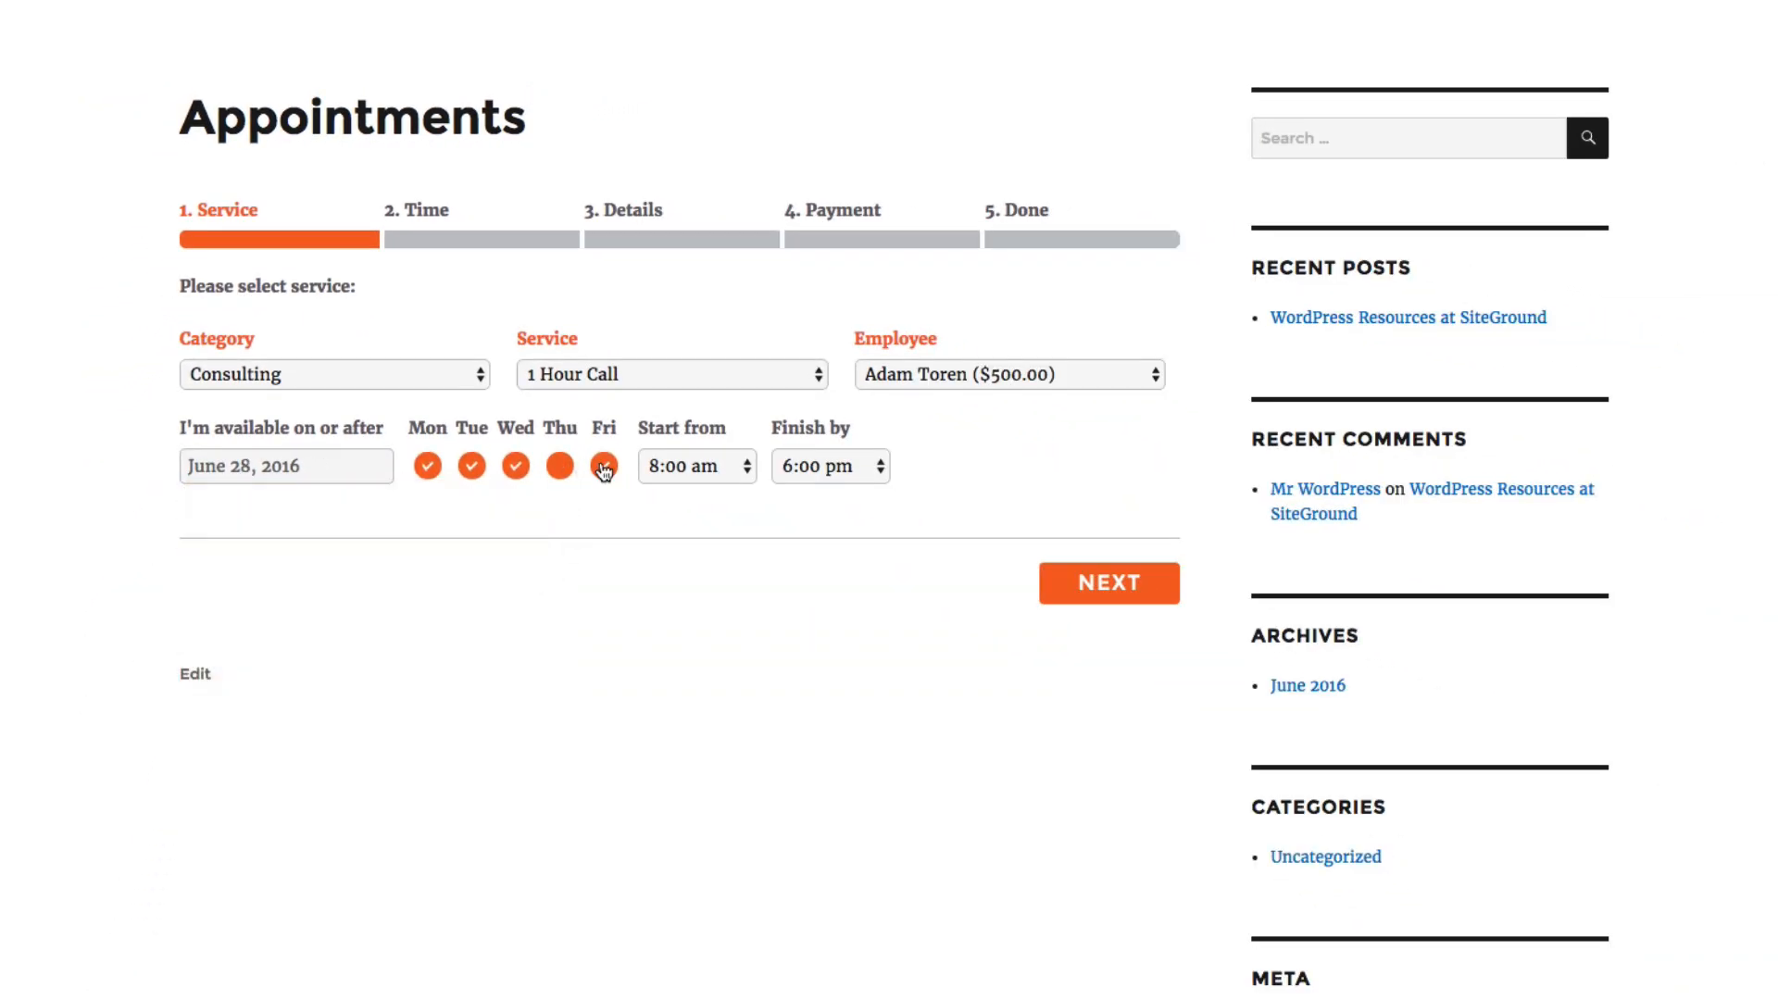
left_click(680, 466)
left_click(687, 484)
left_click(820, 466)
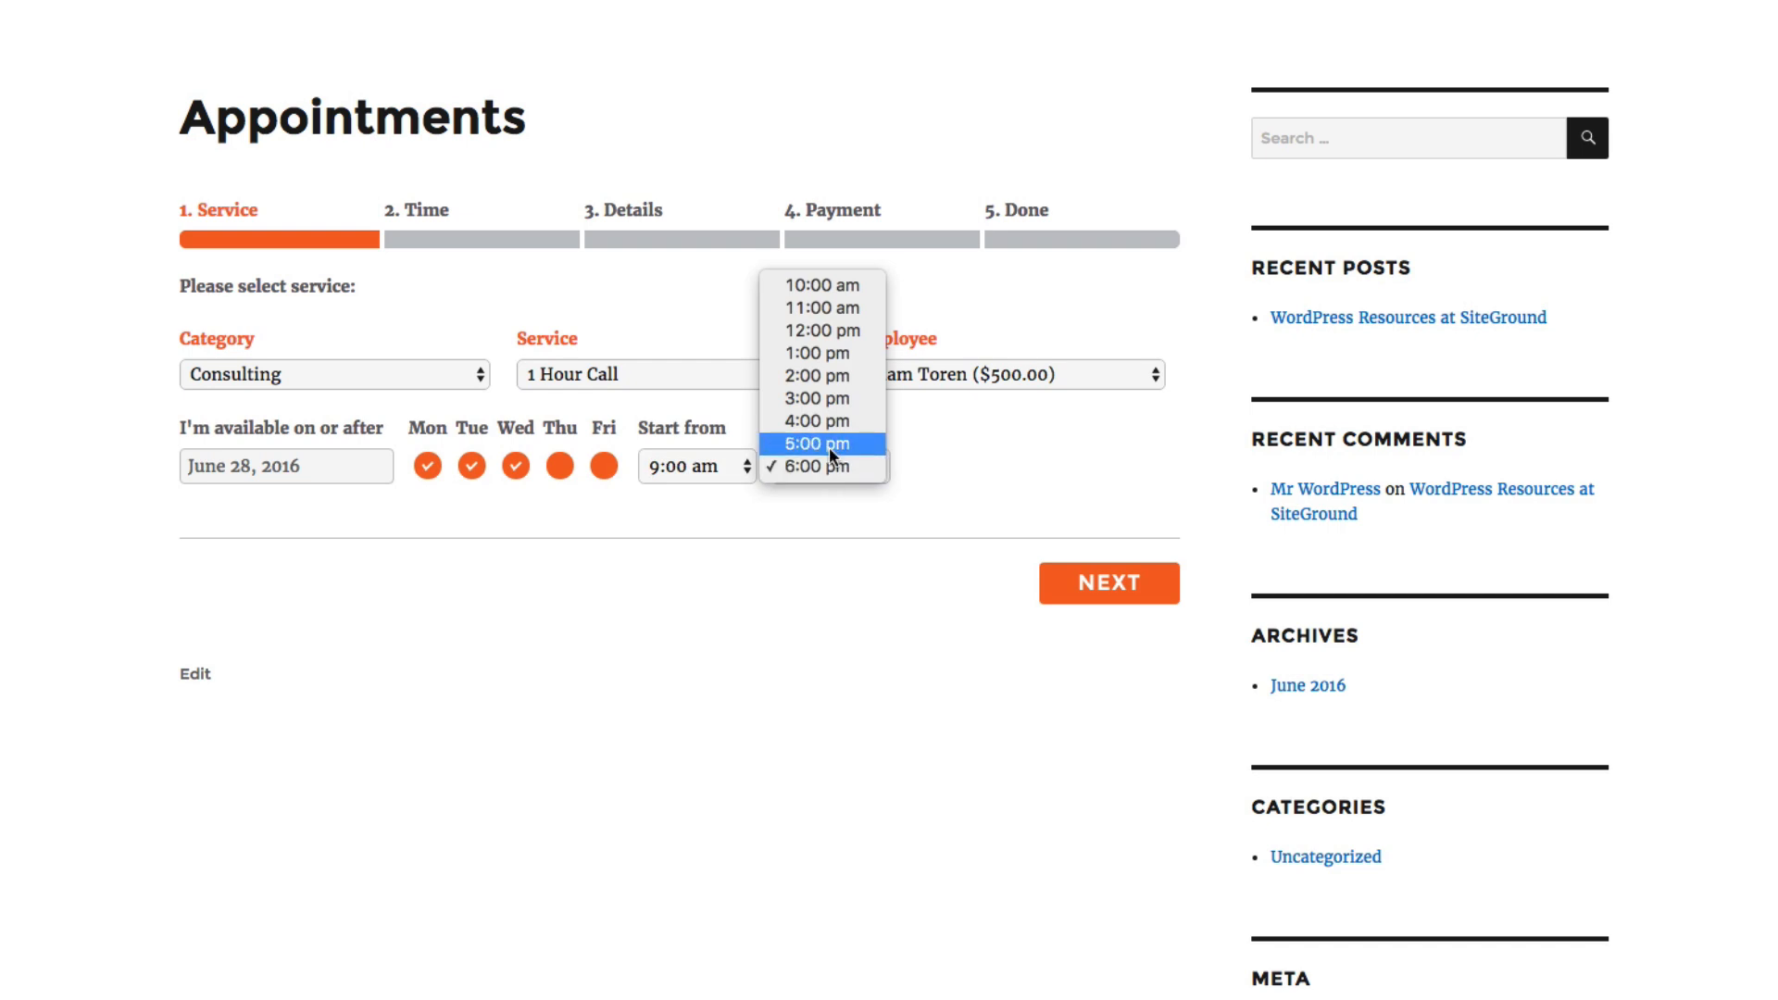
left_click(830, 446)
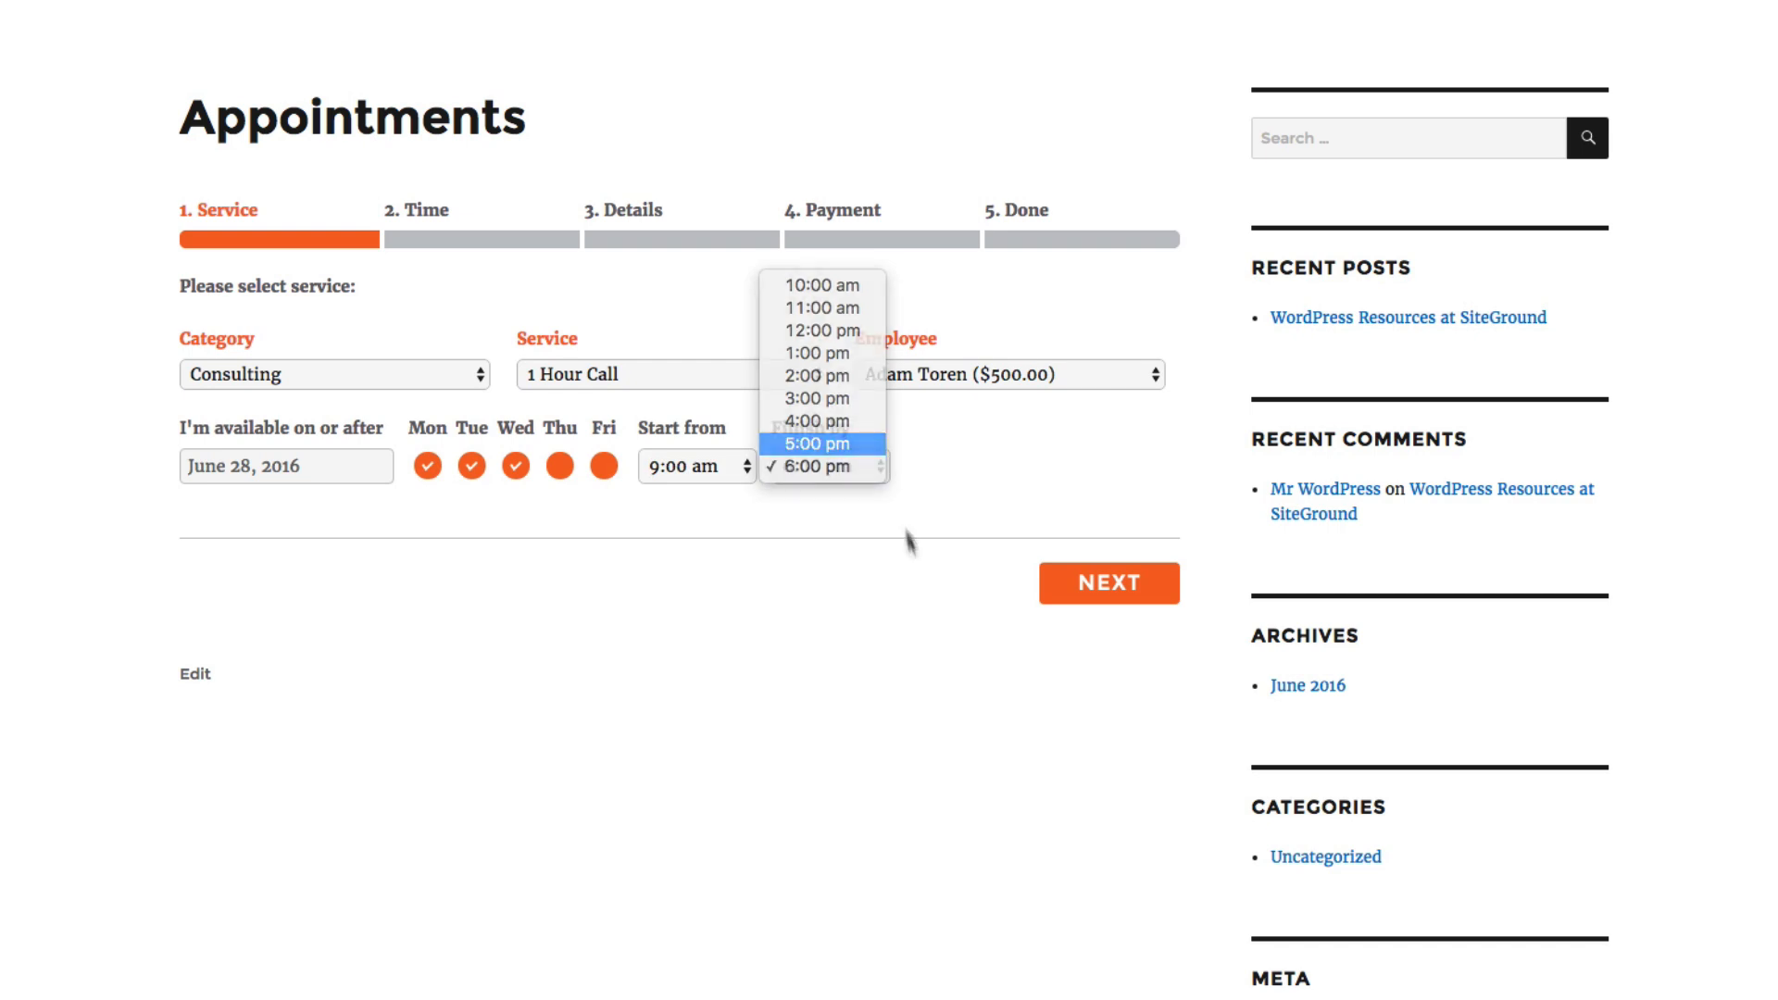
left_click(1089, 584)
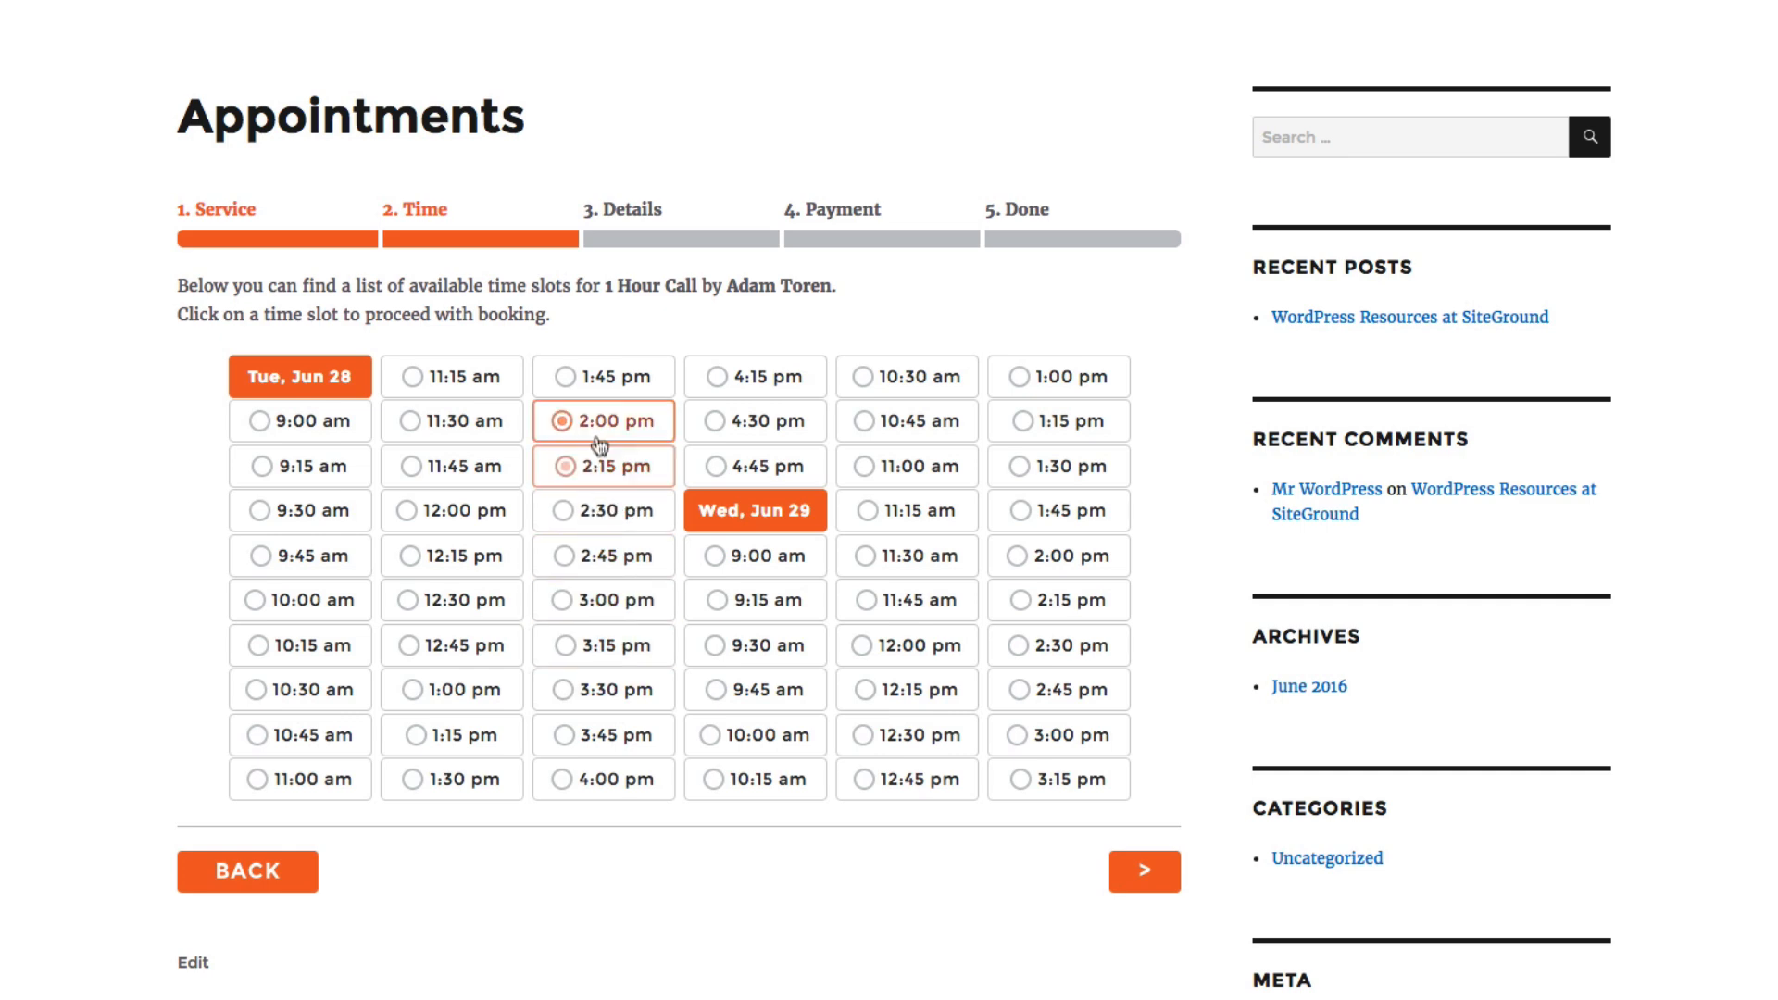
left_click(755, 556)
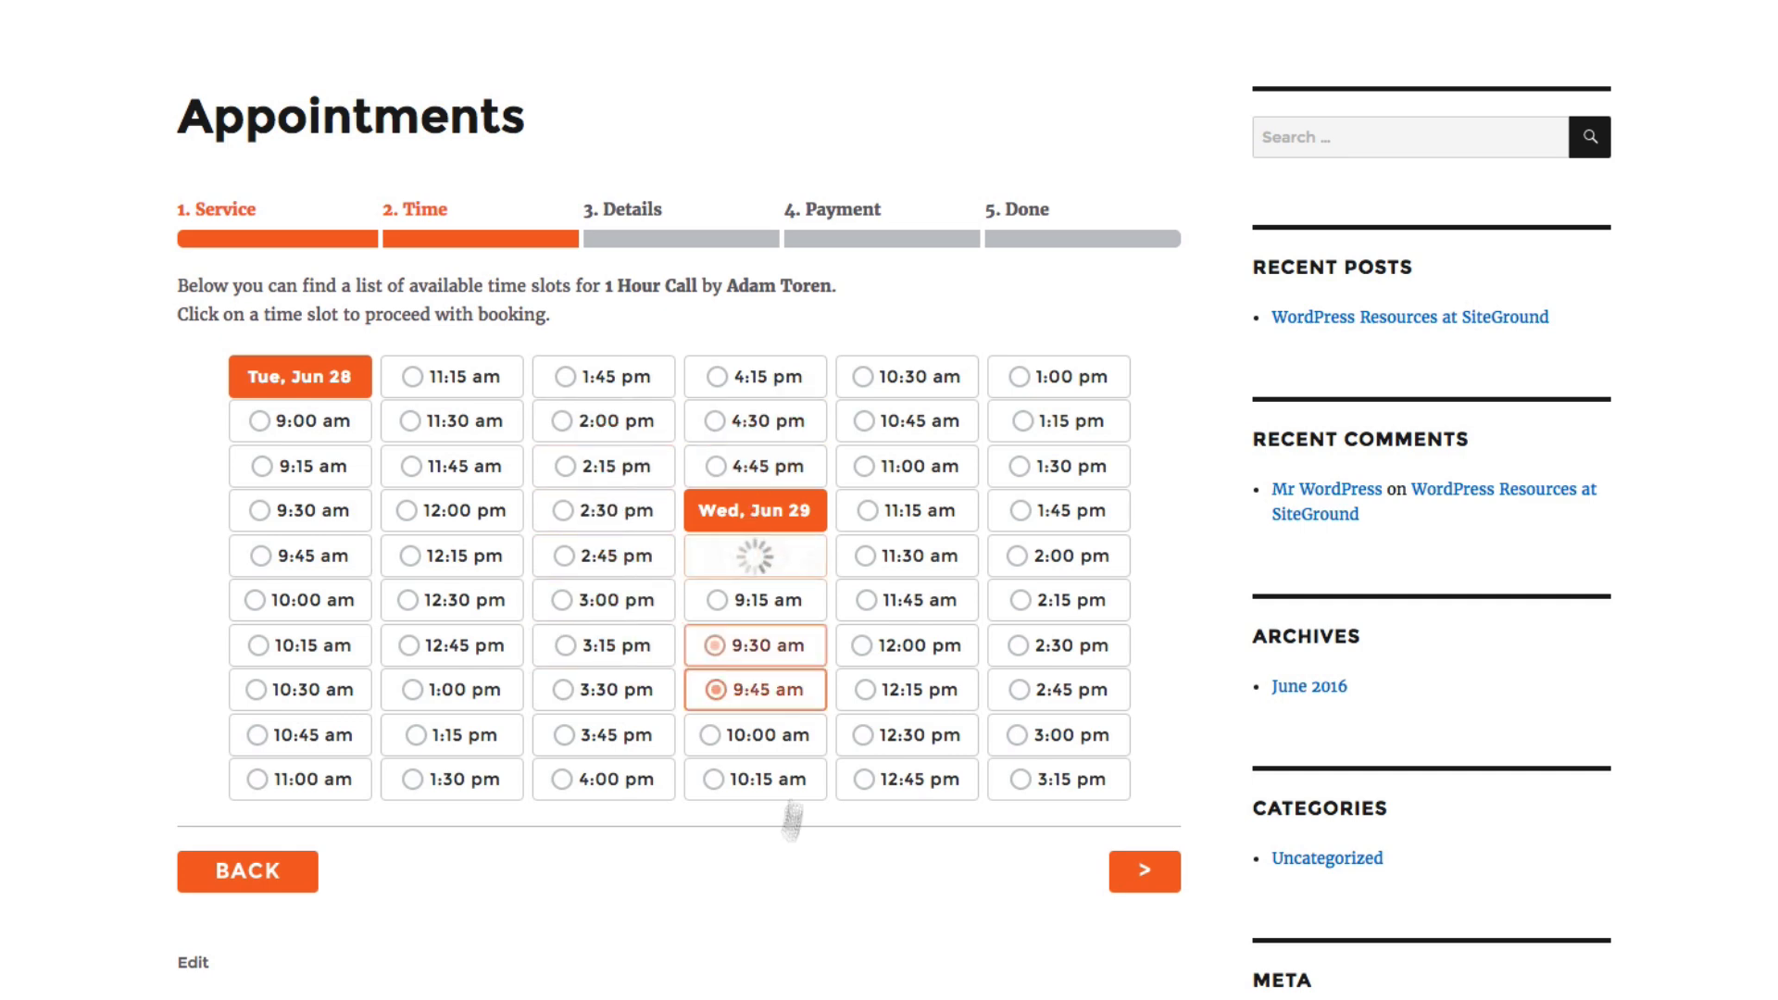
Fill in the customer's name, phone number and email, and submit the booking with the local payment option
left_click(239, 434)
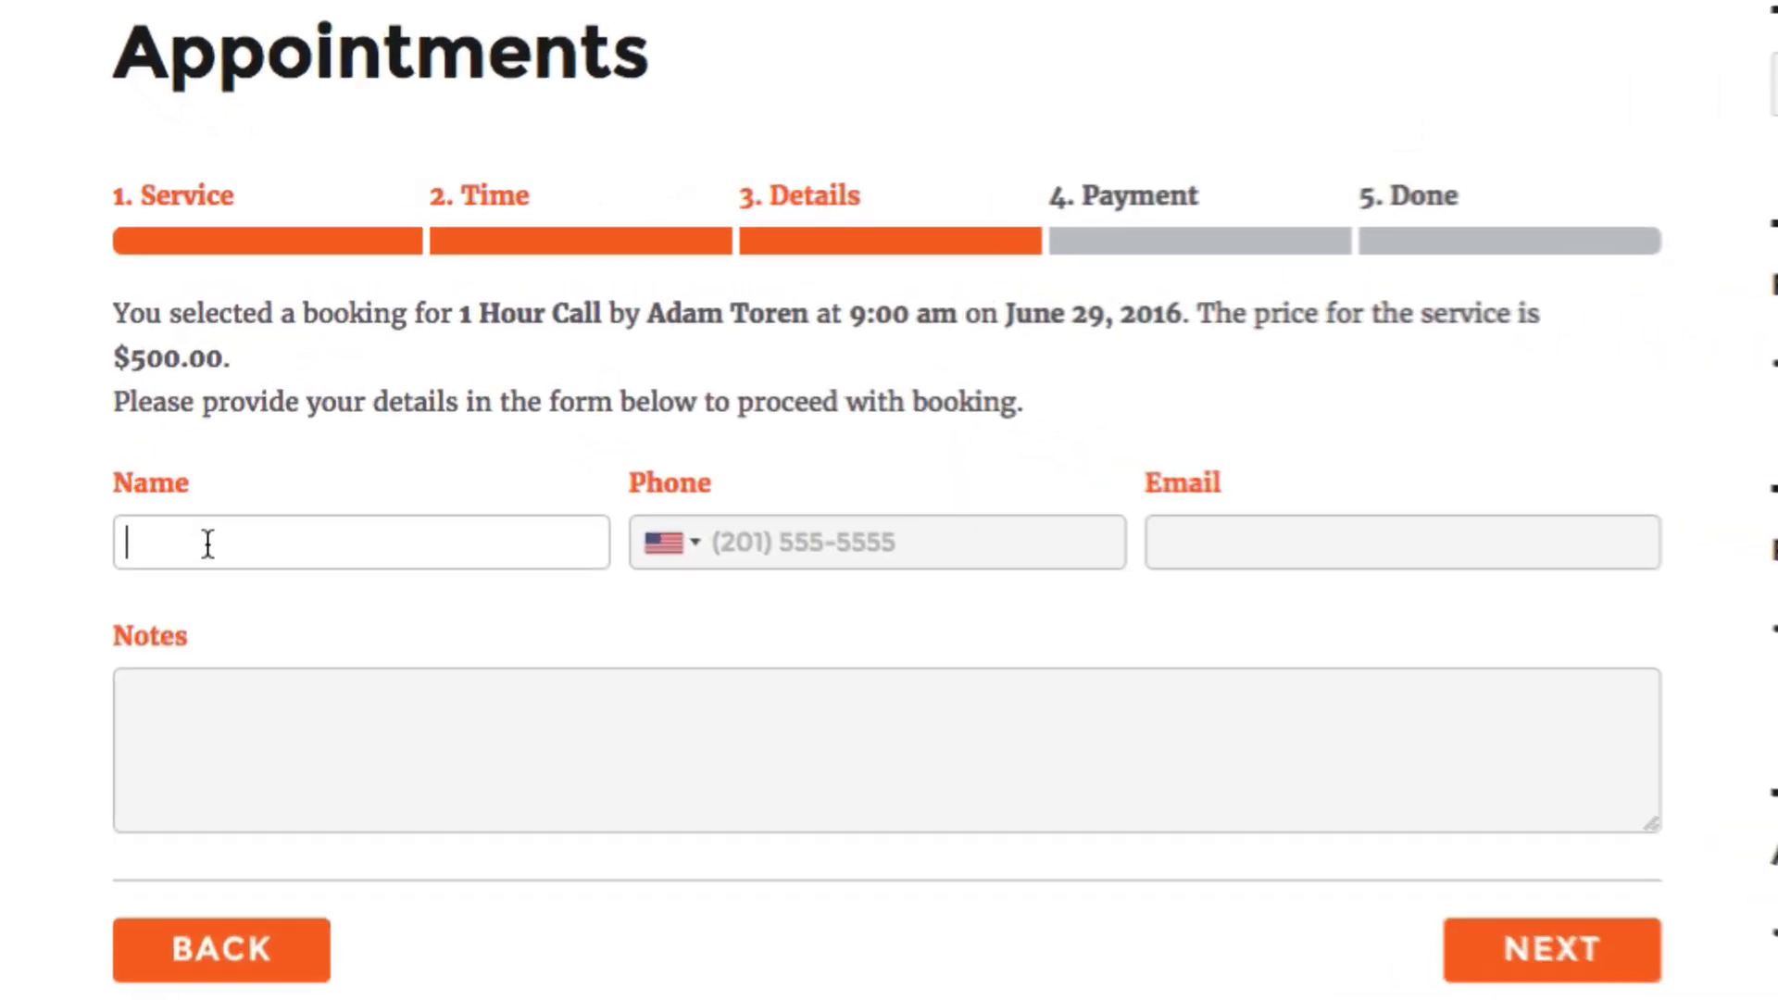
right_click(209, 541)
left_click(290, 723)
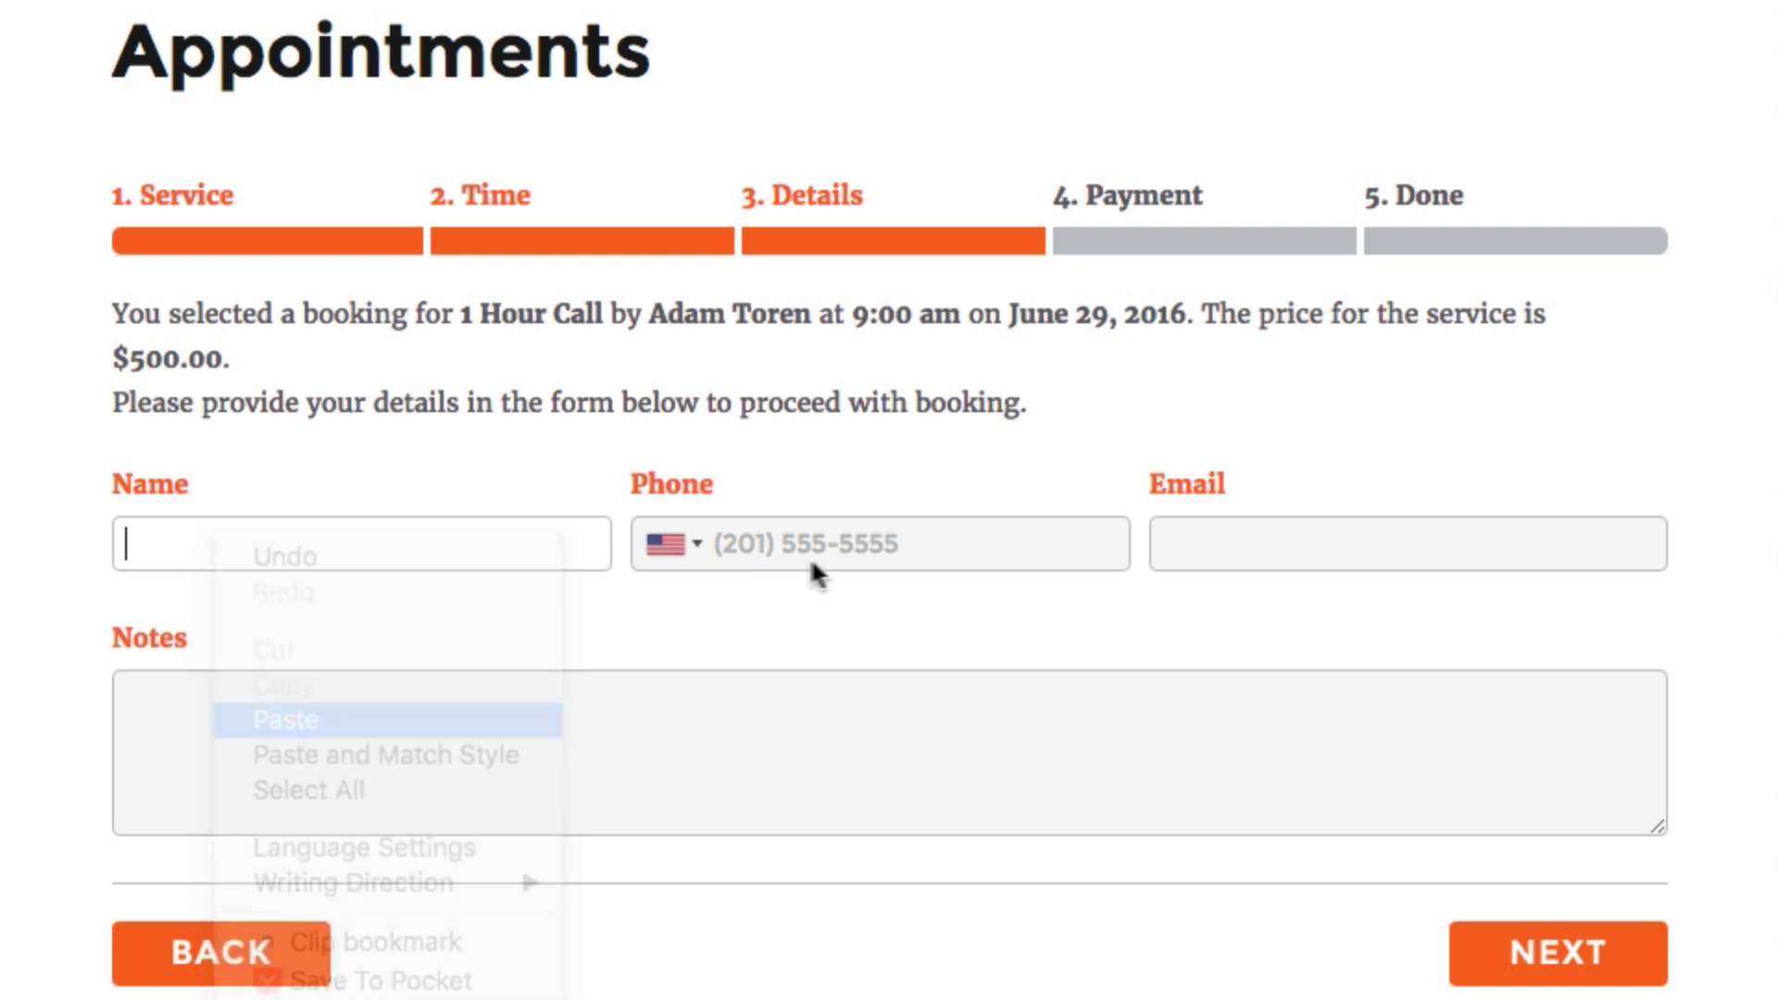
left_click(836, 542)
type("201) ")
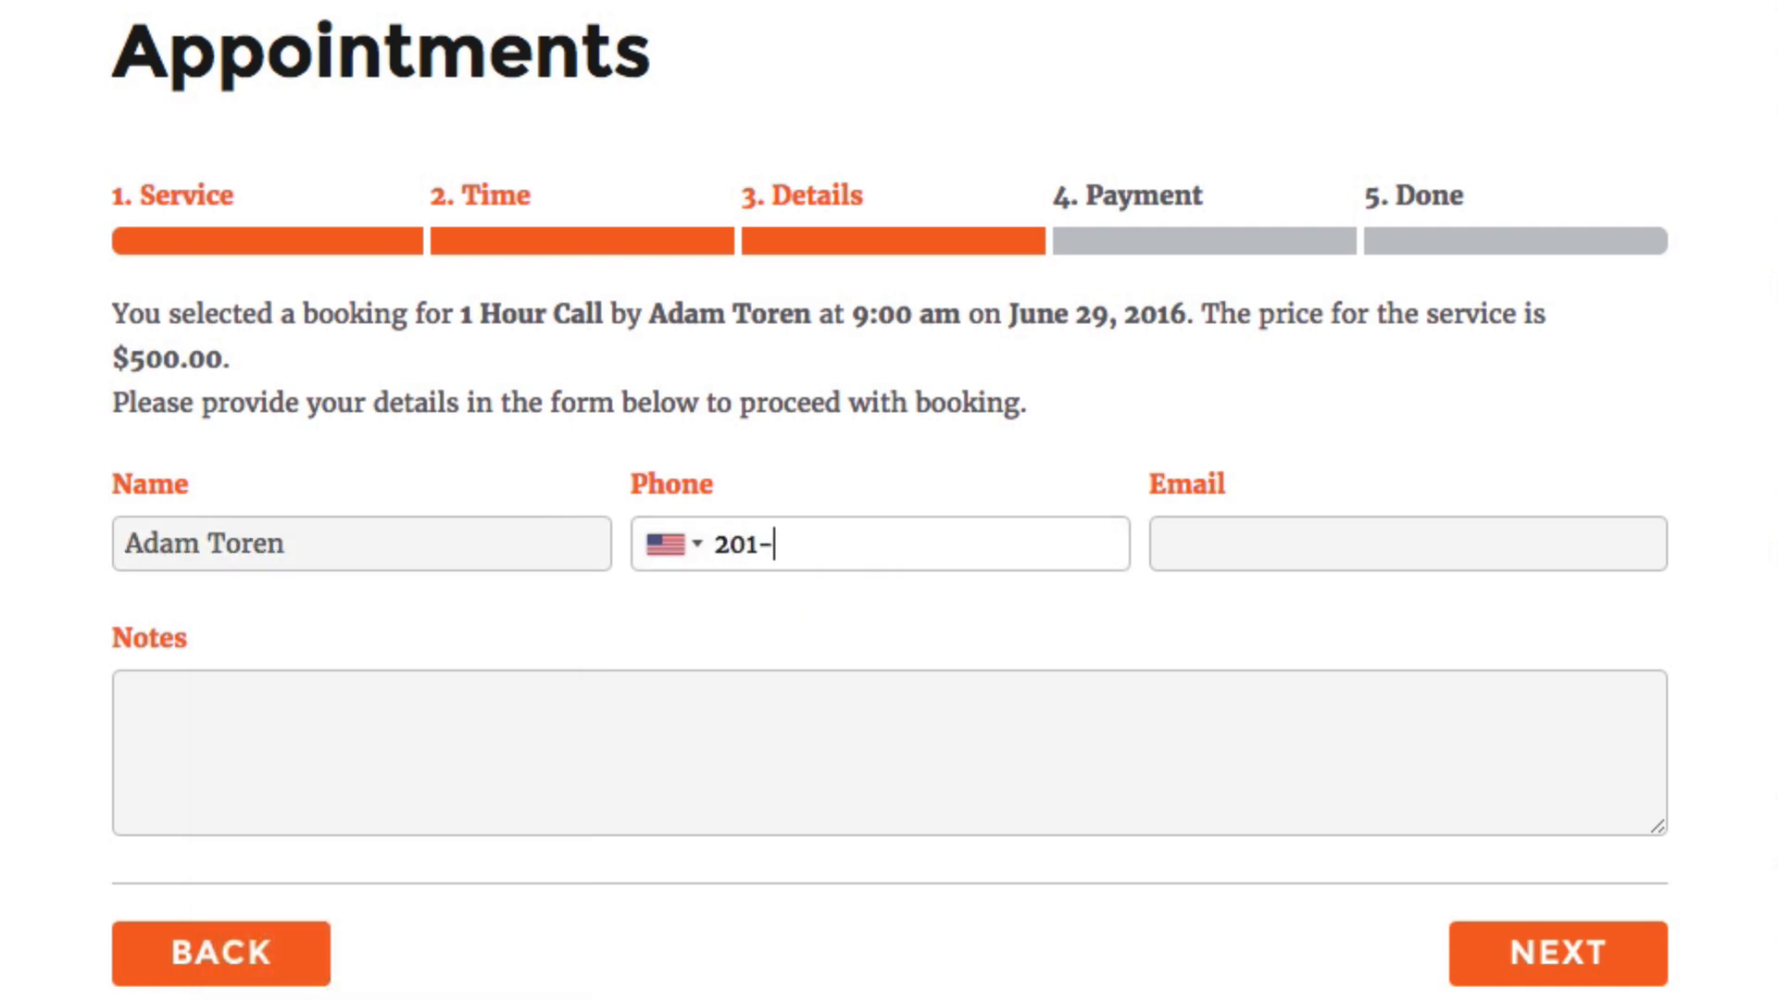
type("555-5555")
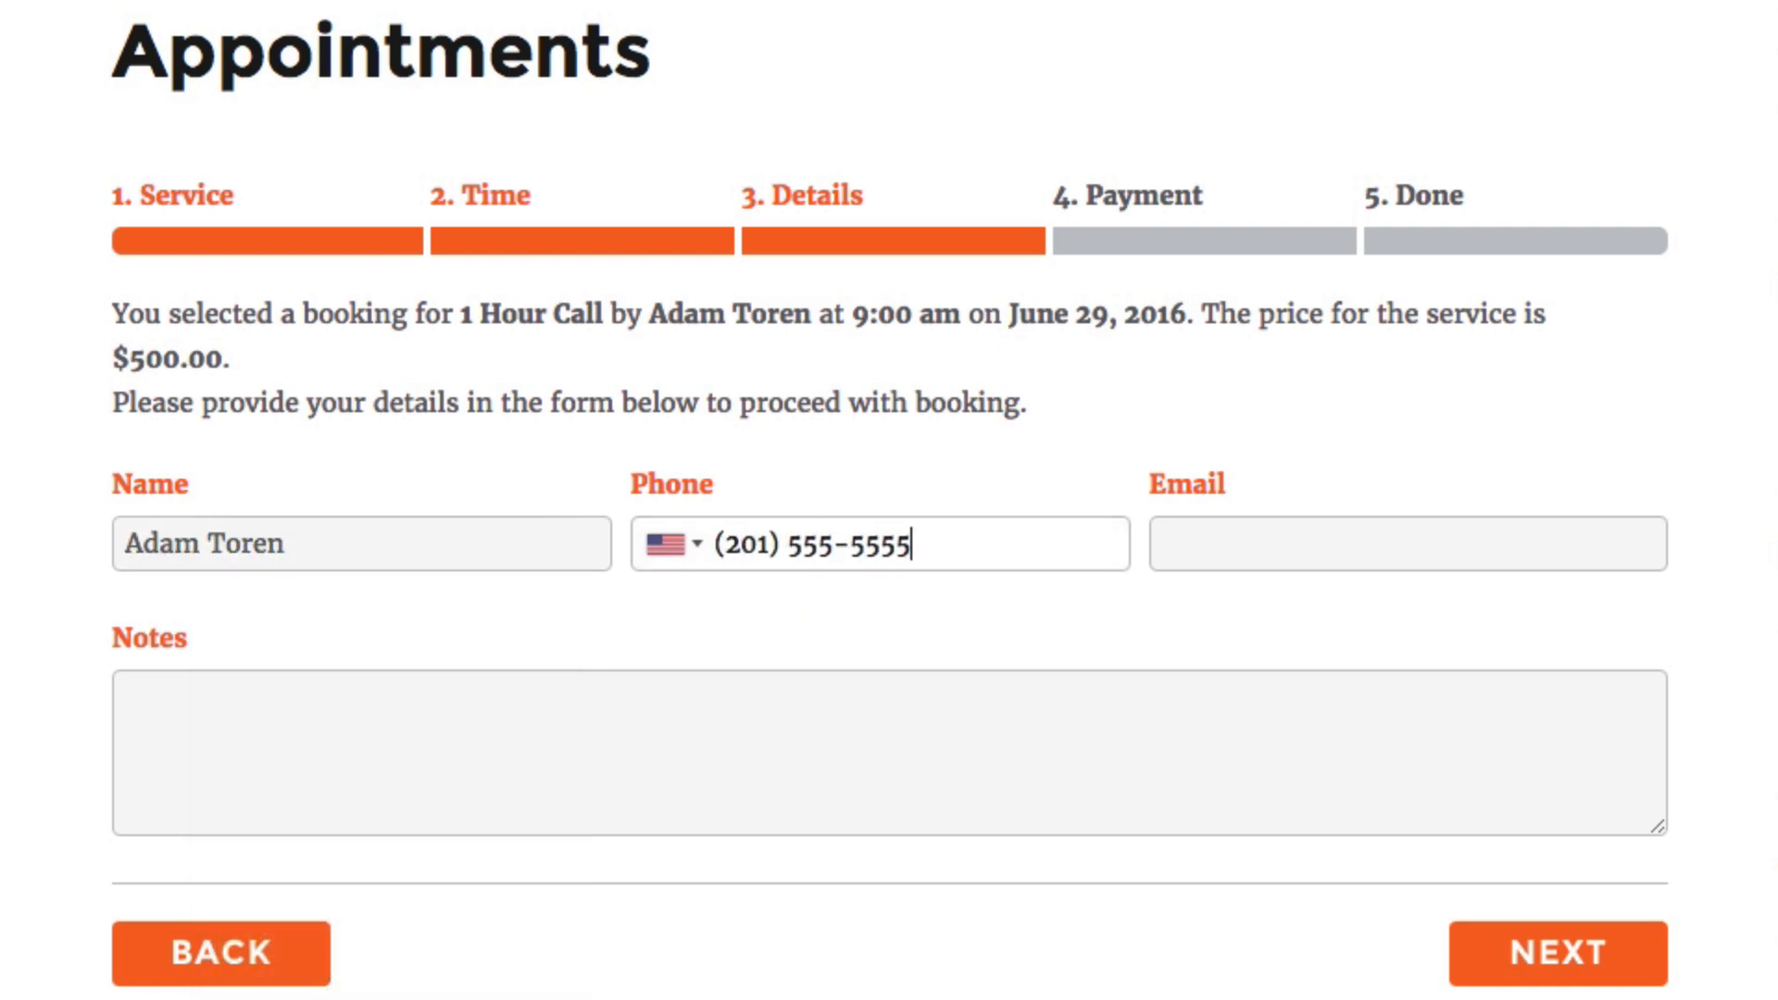
key("Tab")
type("email@")
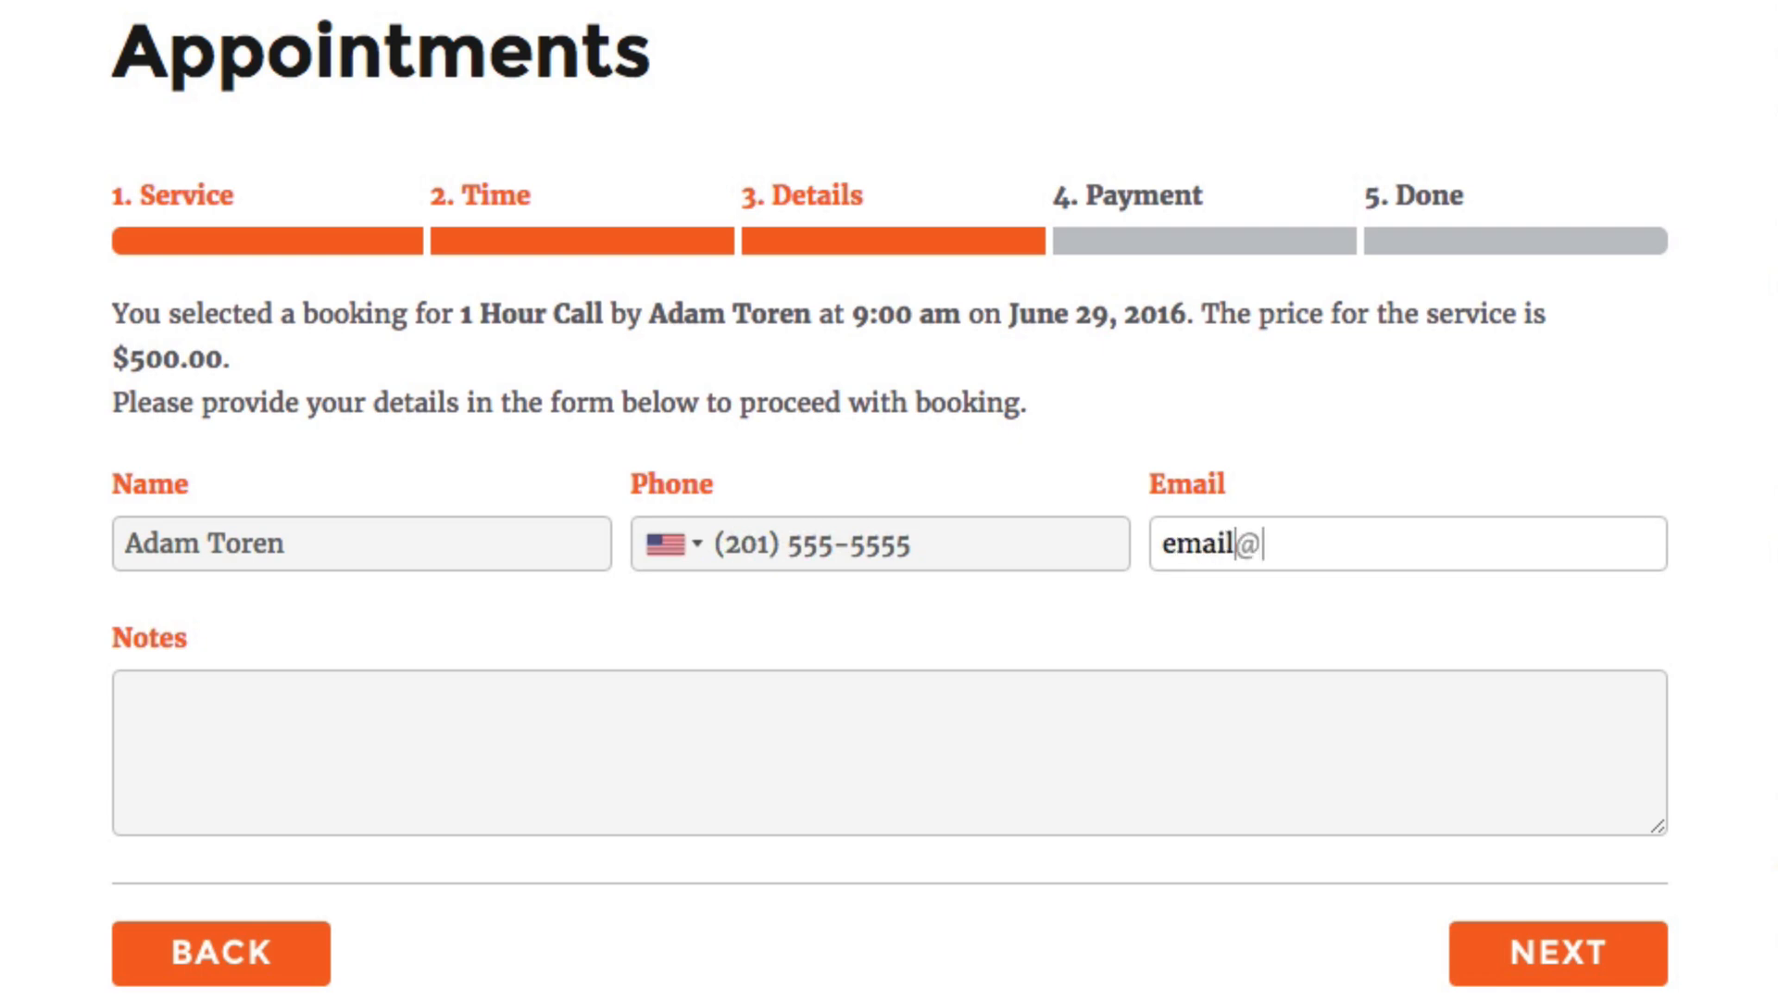
type("email.com")
key("Tab")
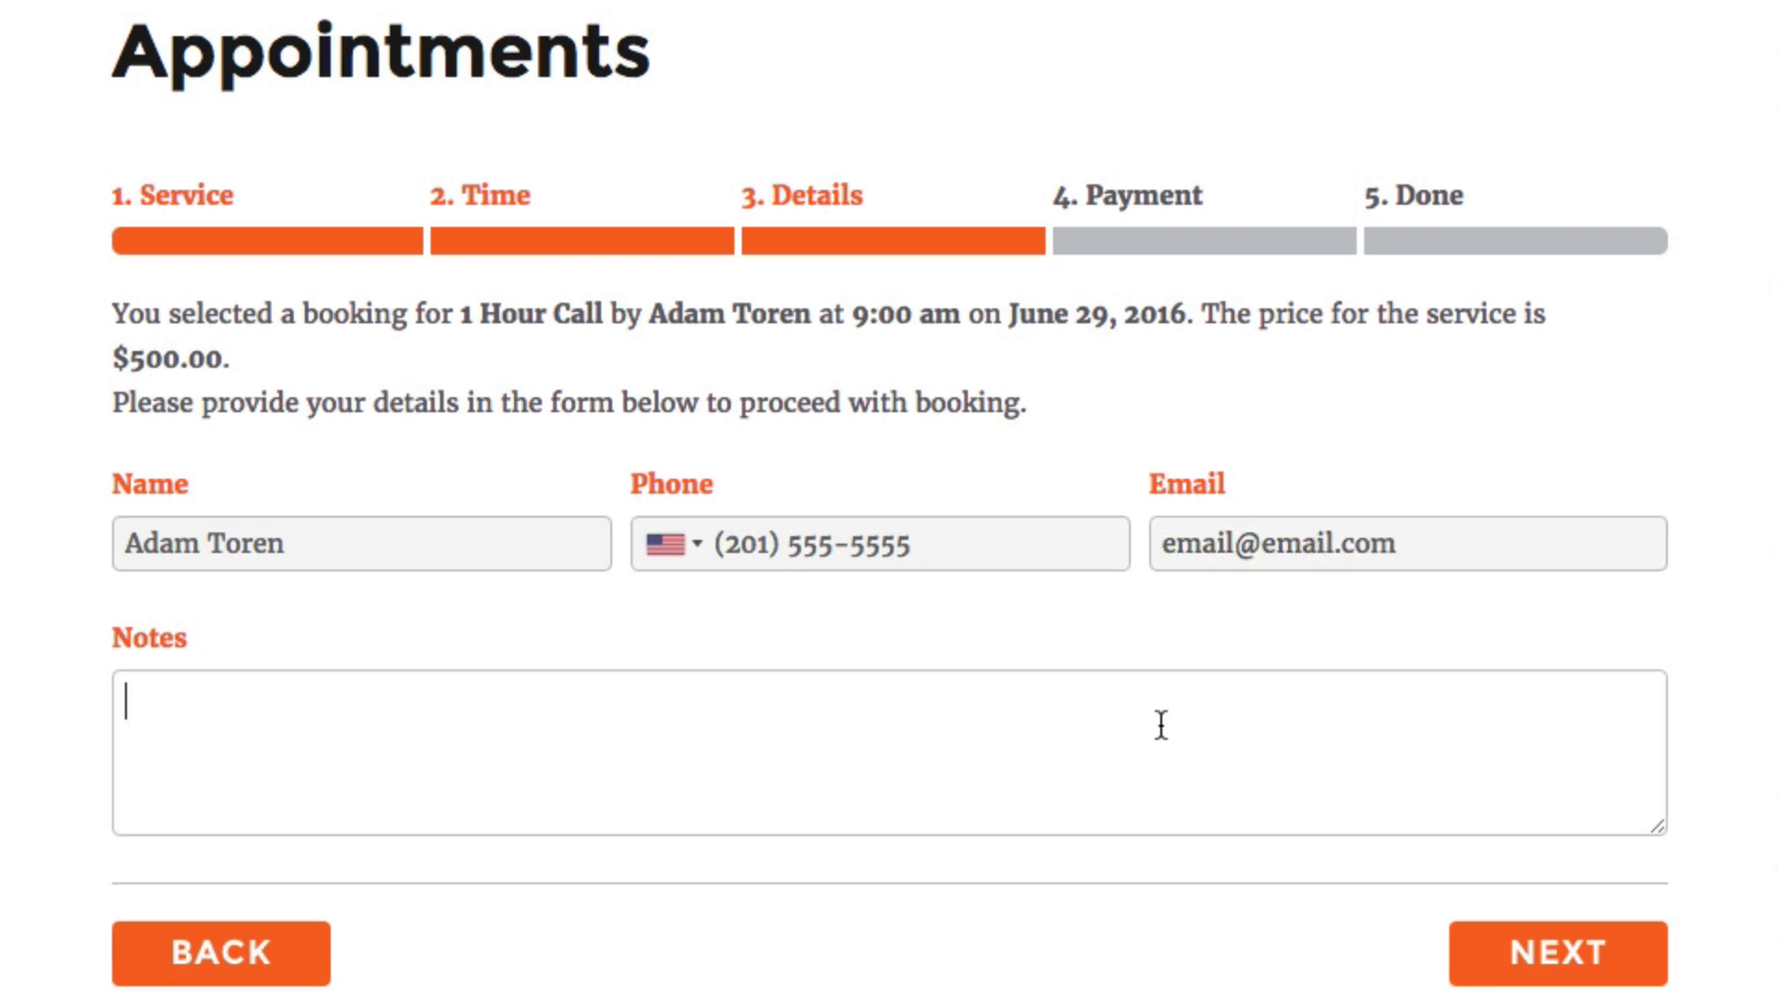
left_click(1573, 959)
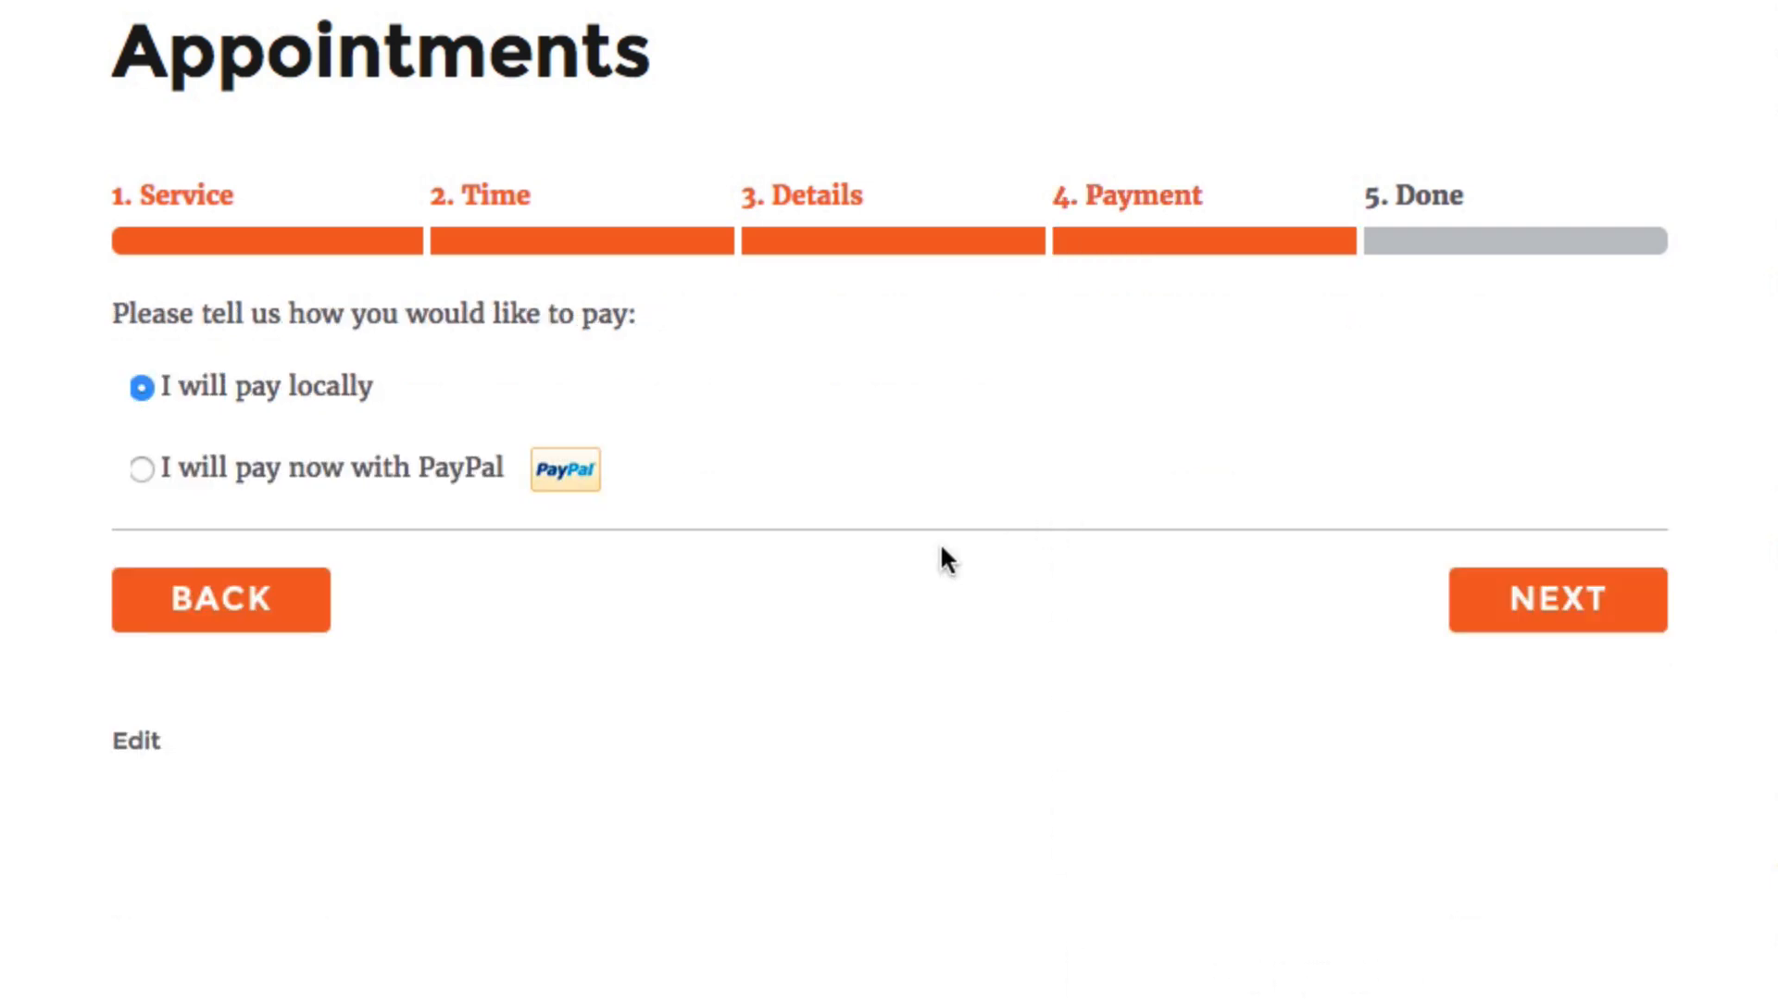
left_click(1569, 602)
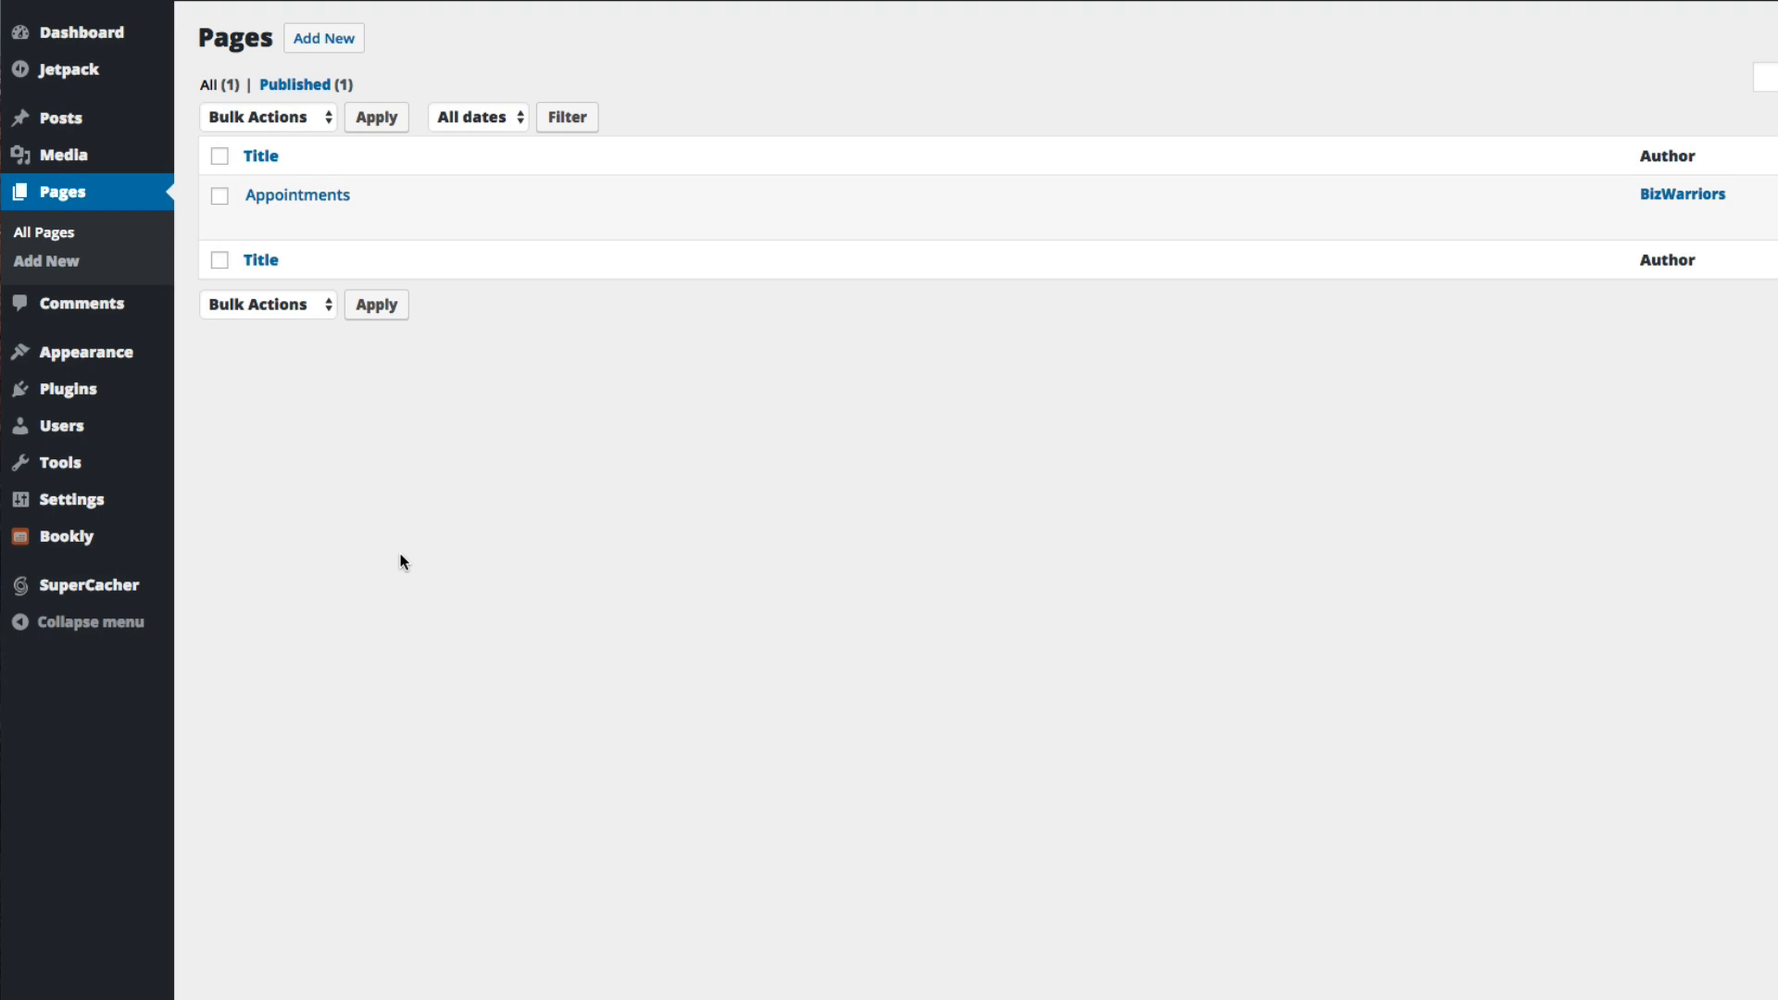
Change the booking form's colour to red in Bookly's appearance settings
mouse_move(172, 542)
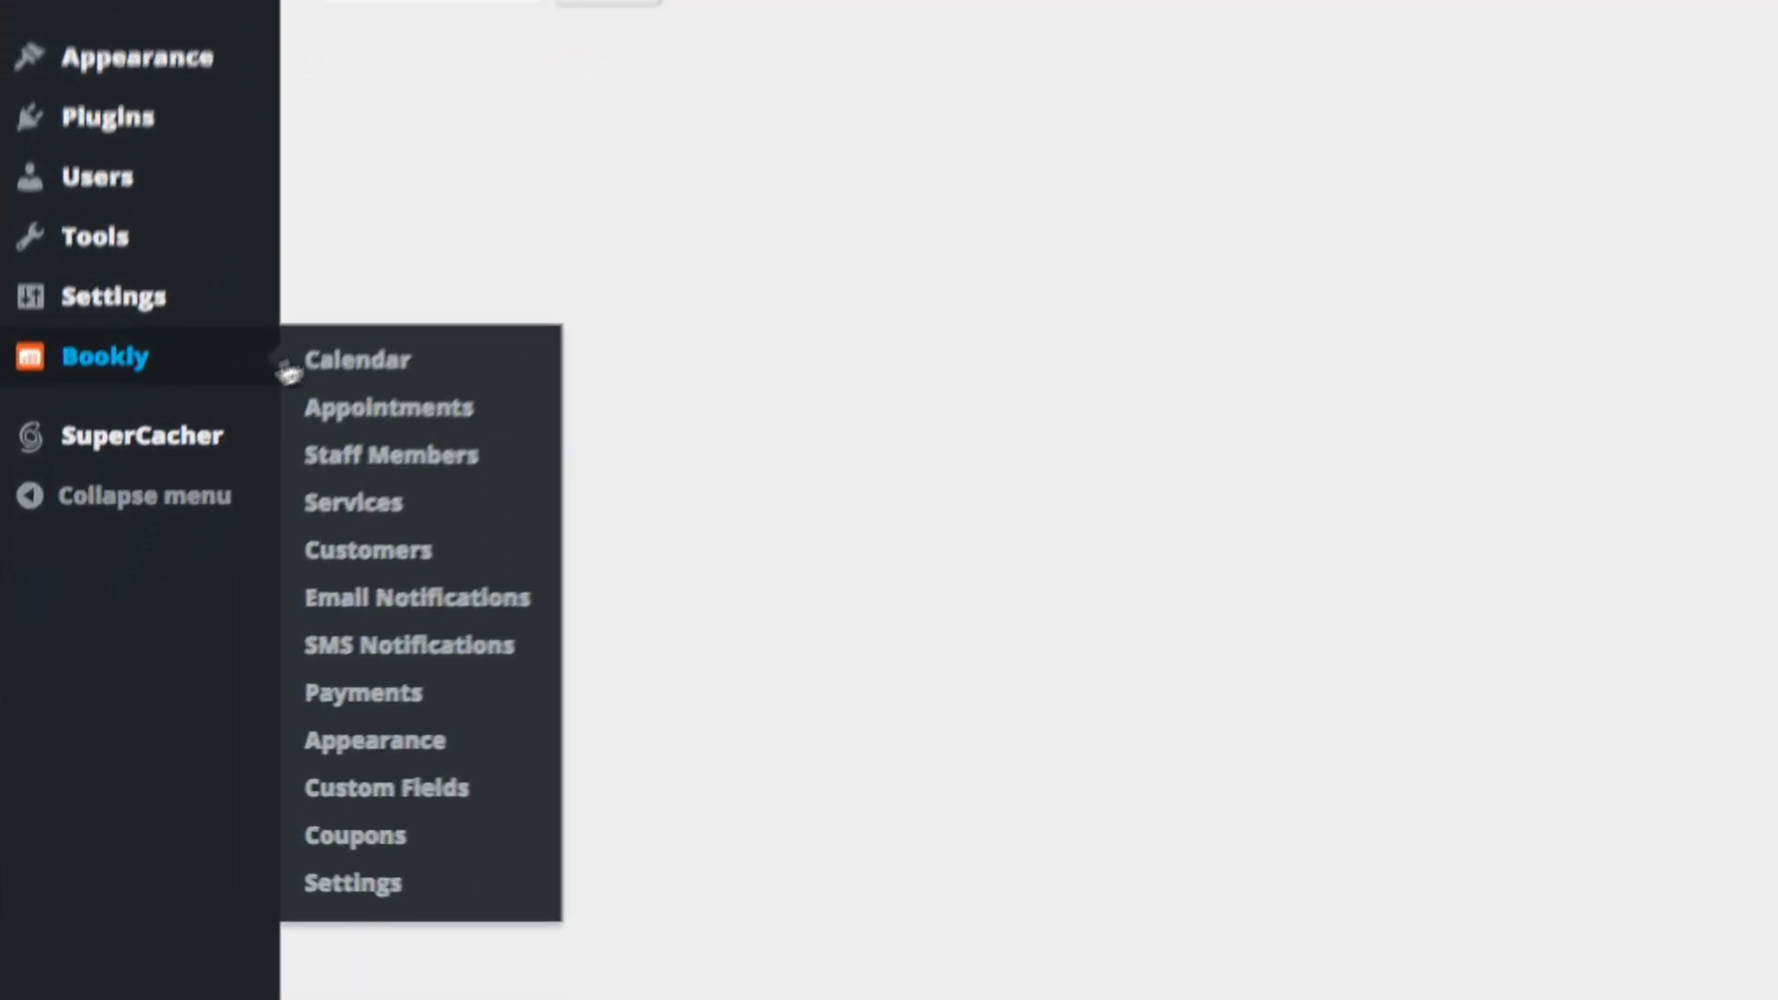
left_click(437, 734)
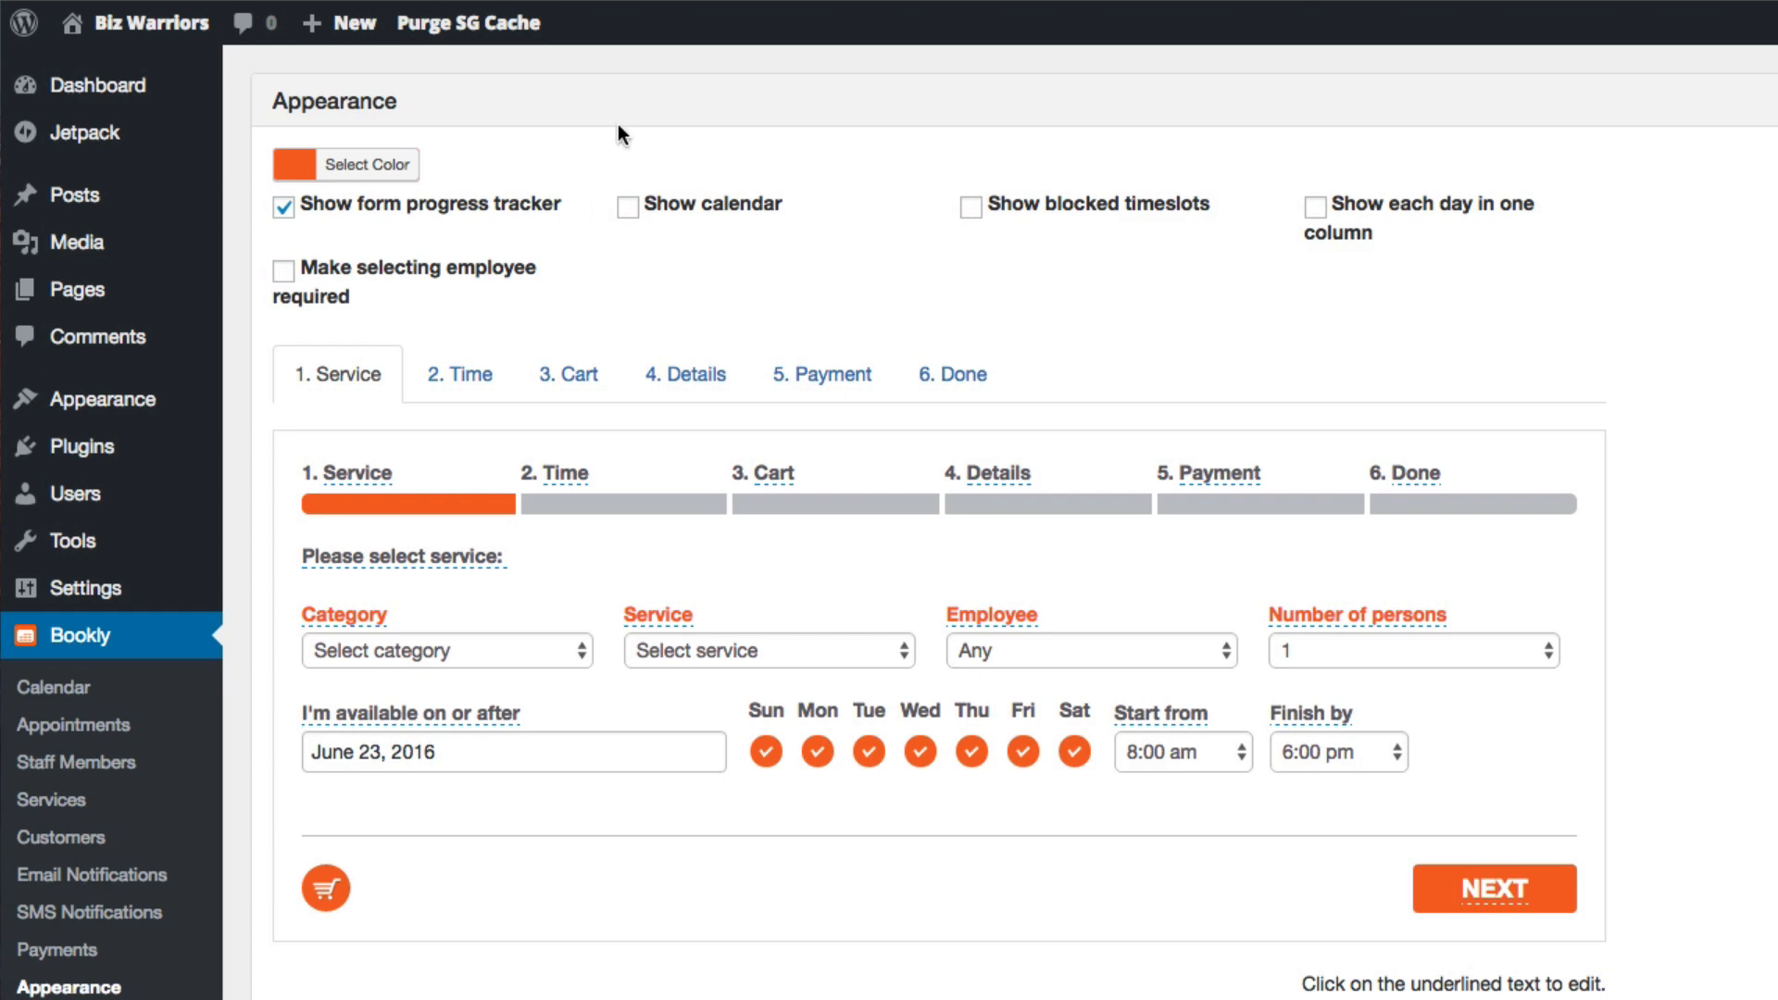
left_click(381, 167)
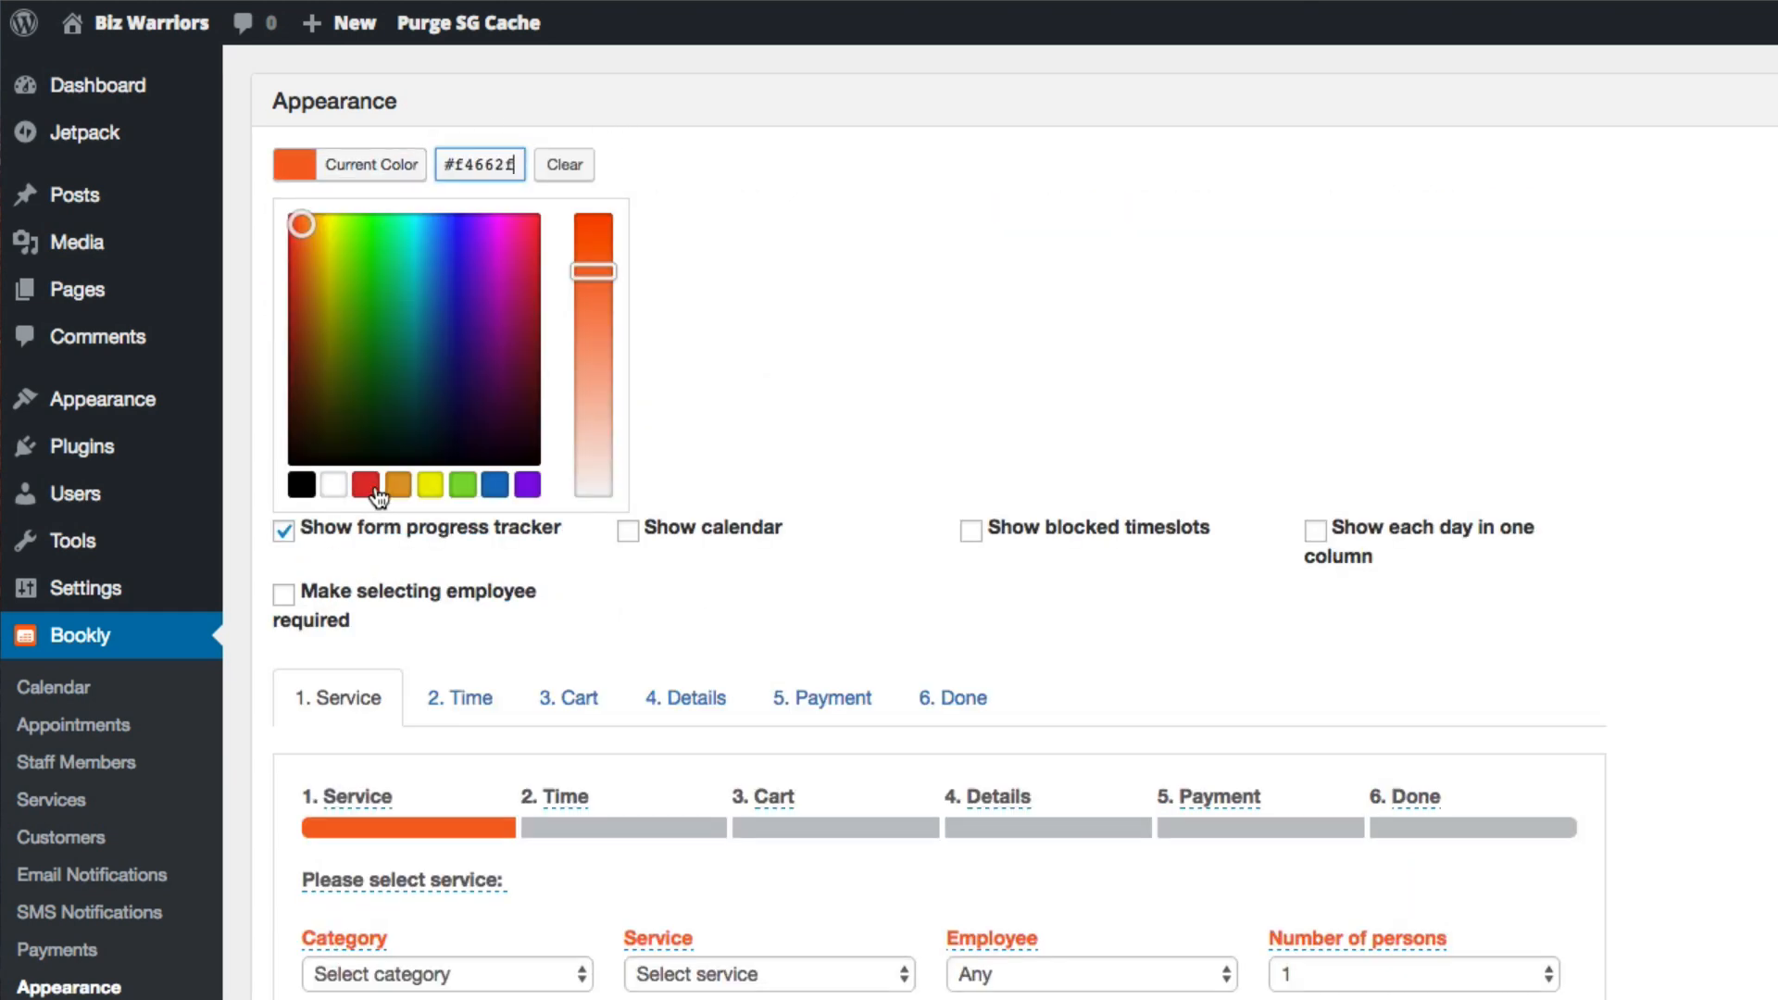
left_click(365, 485)
left_click(781, 318)
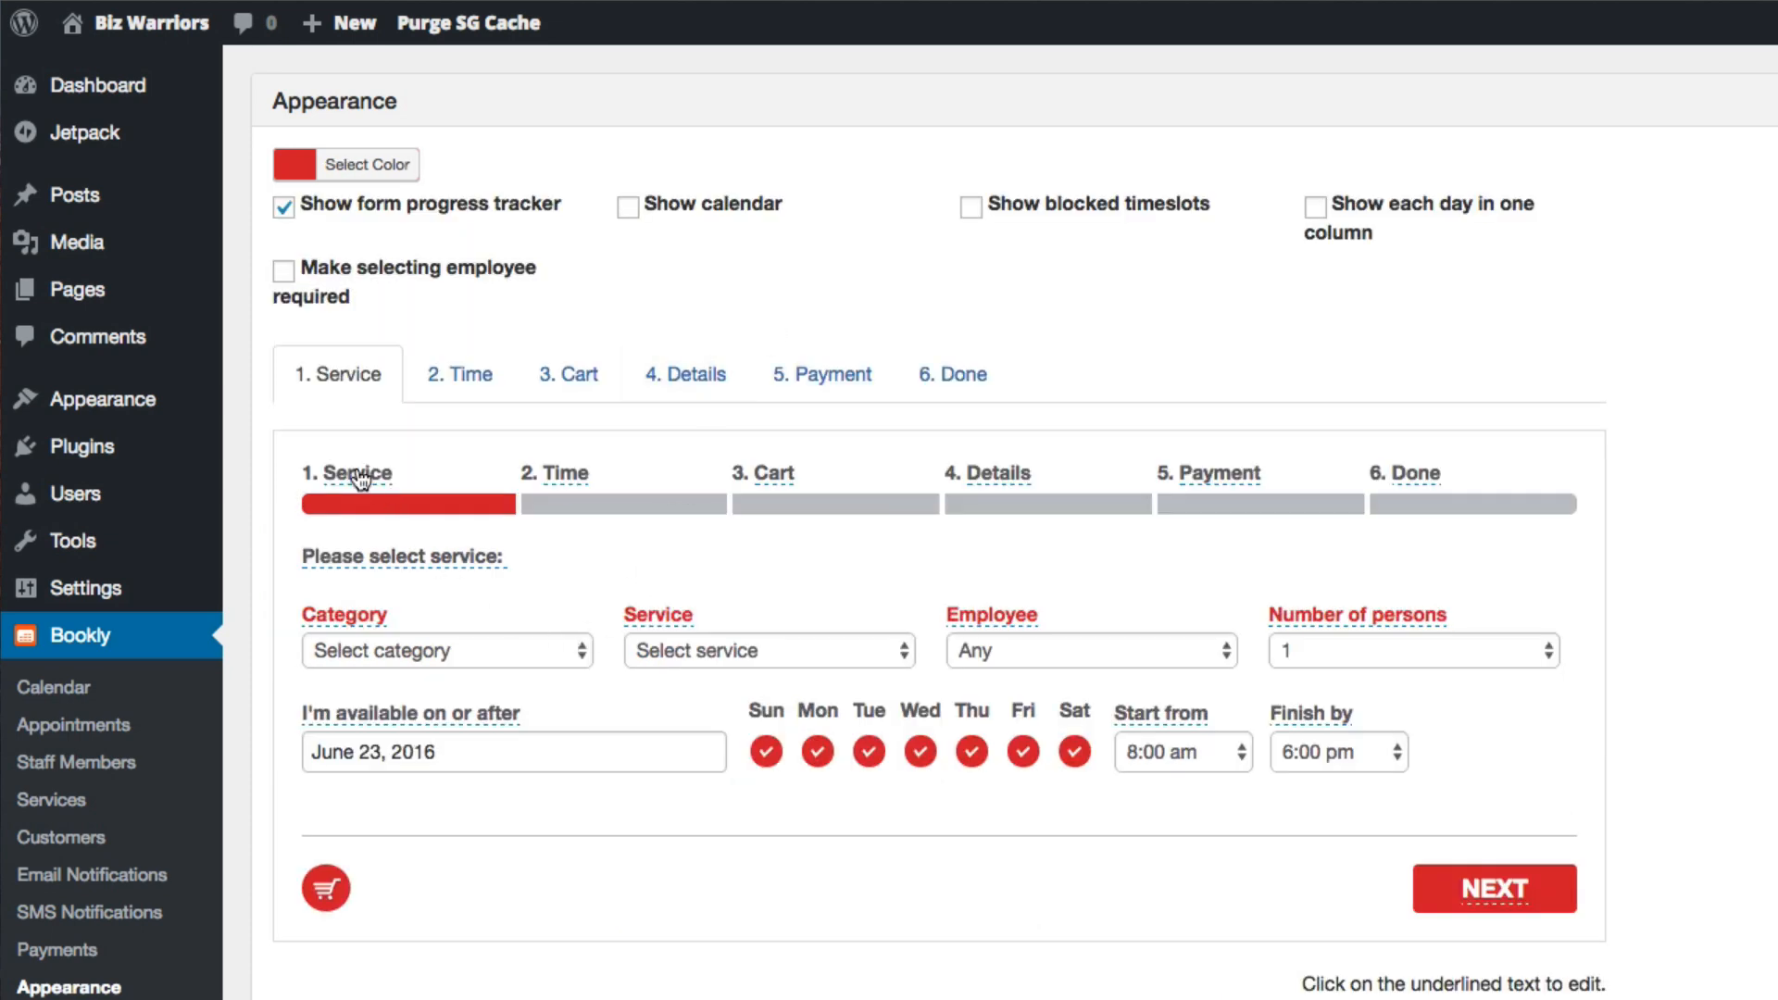
Inspect the editable step labels in the booking form's progress tracker, from Service through Done, and close them without changes
left_click(361, 474)
left_click(560, 476)
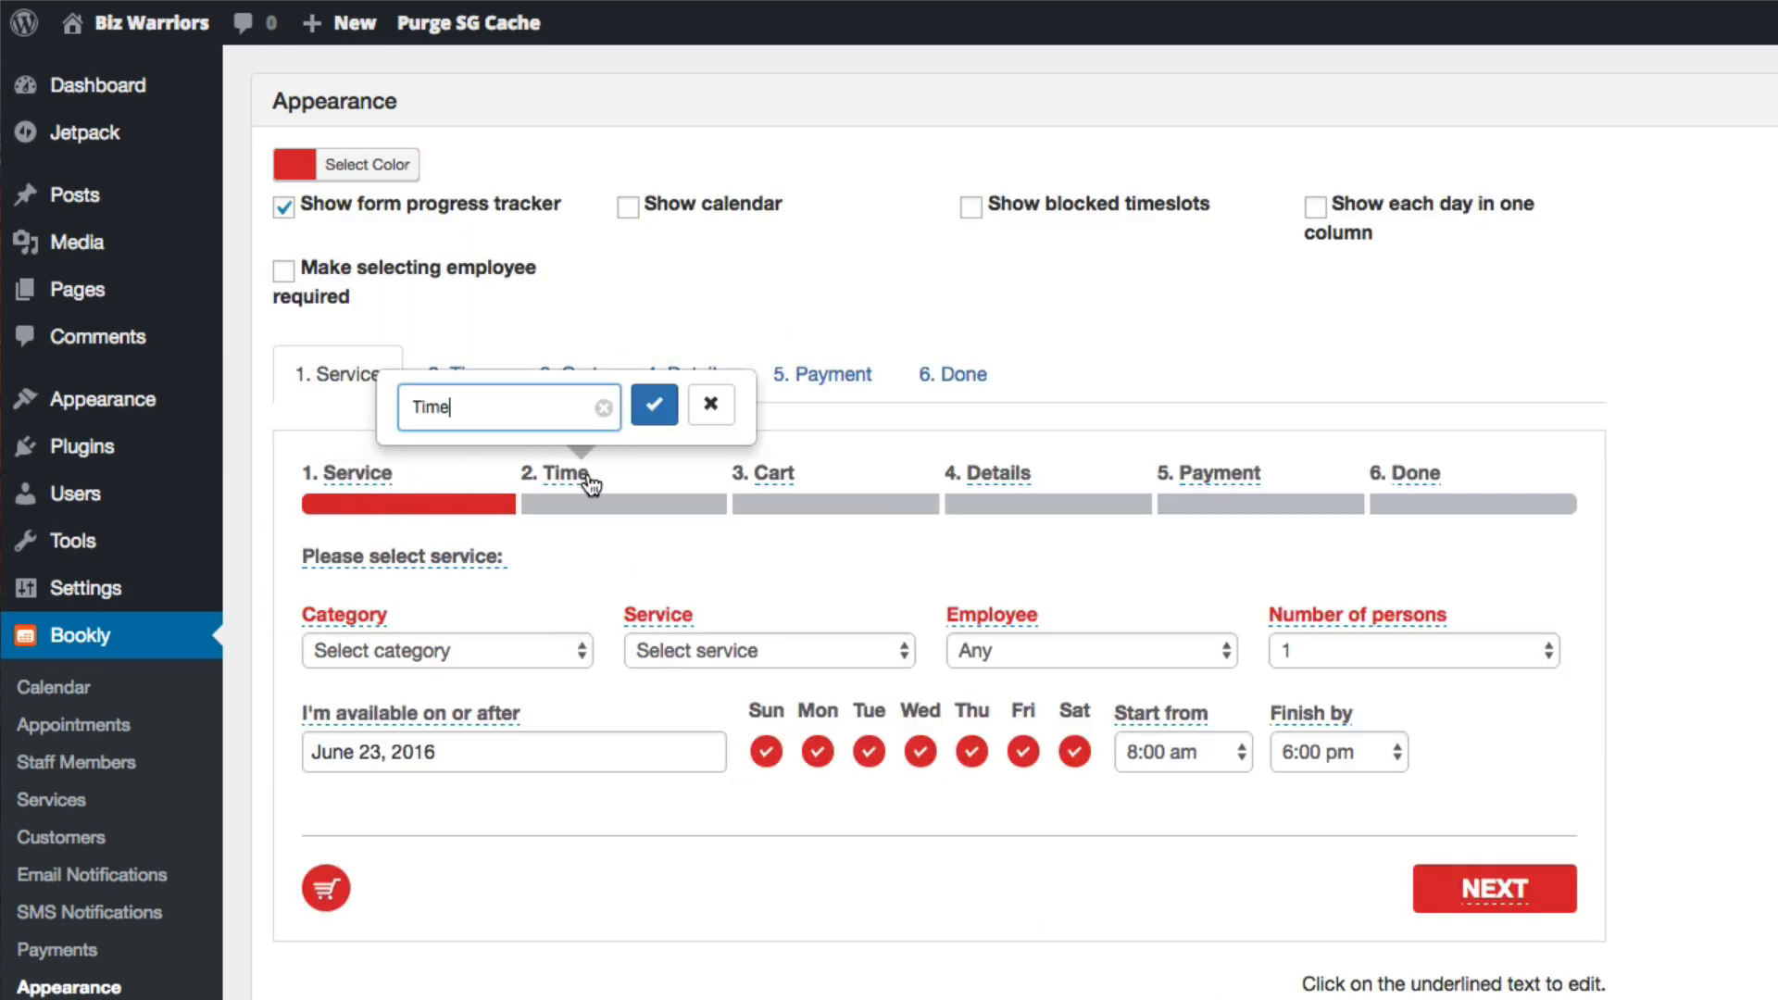
left_click(774, 477)
left_click(996, 480)
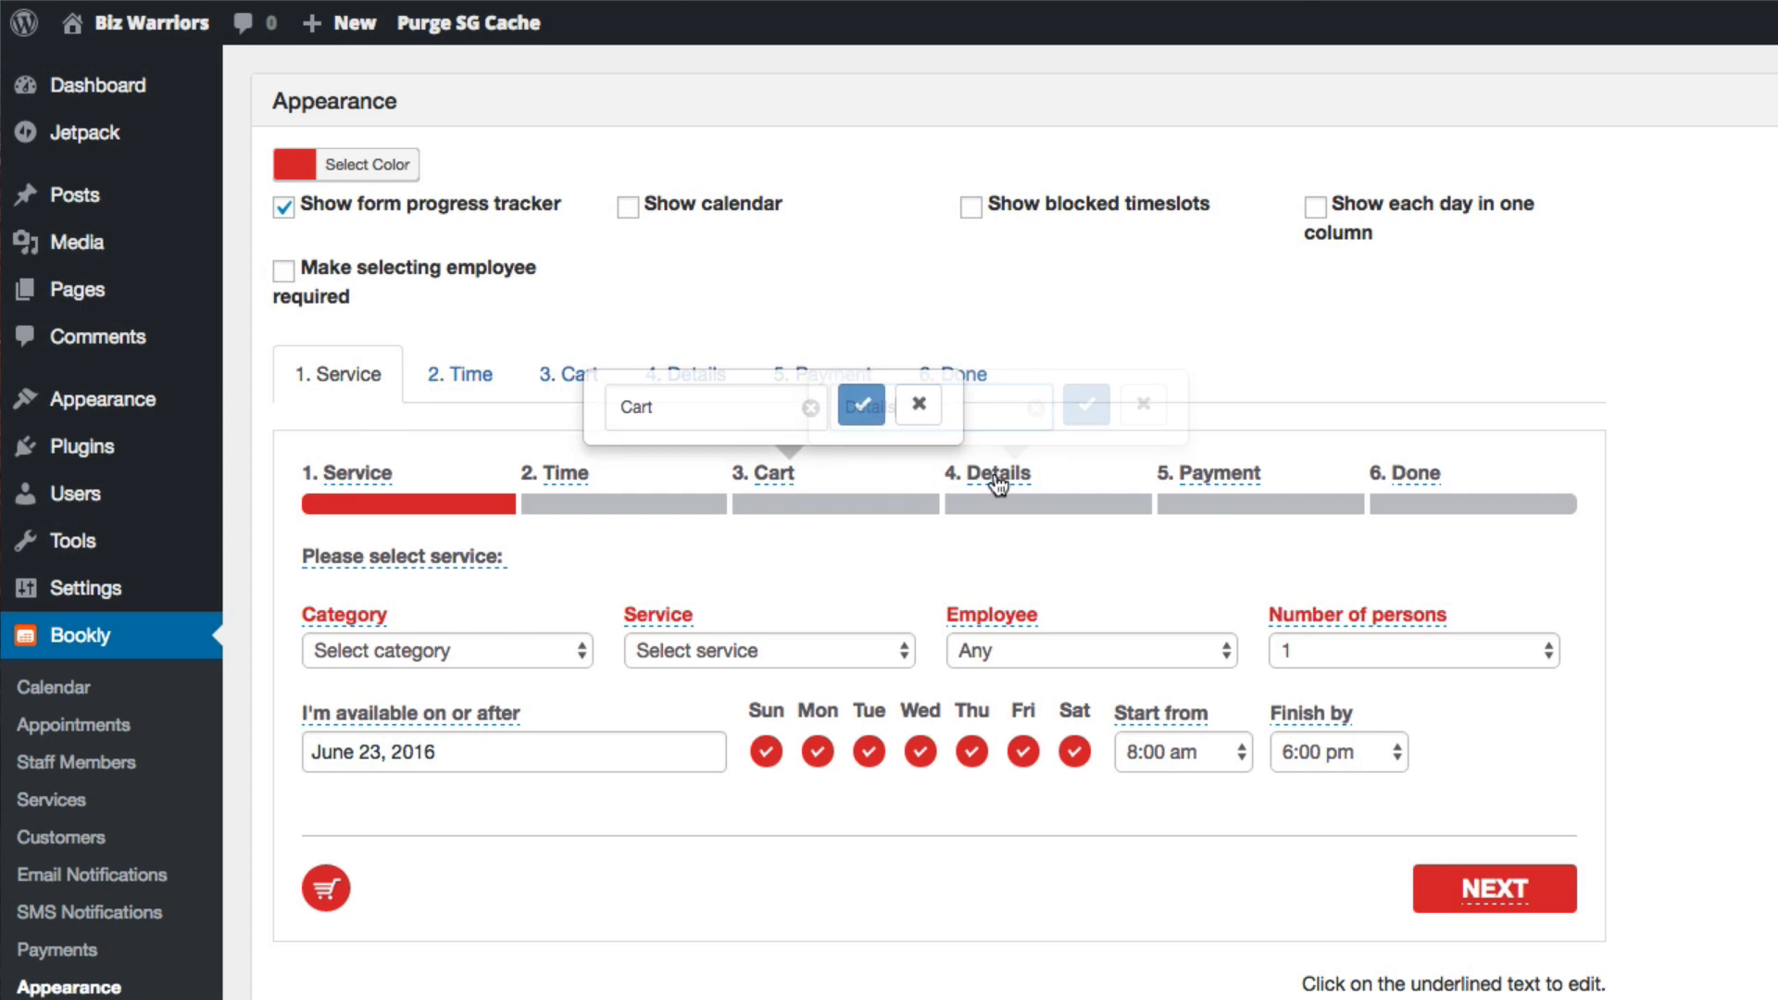
left_click(1231, 482)
left_click(1438, 479)
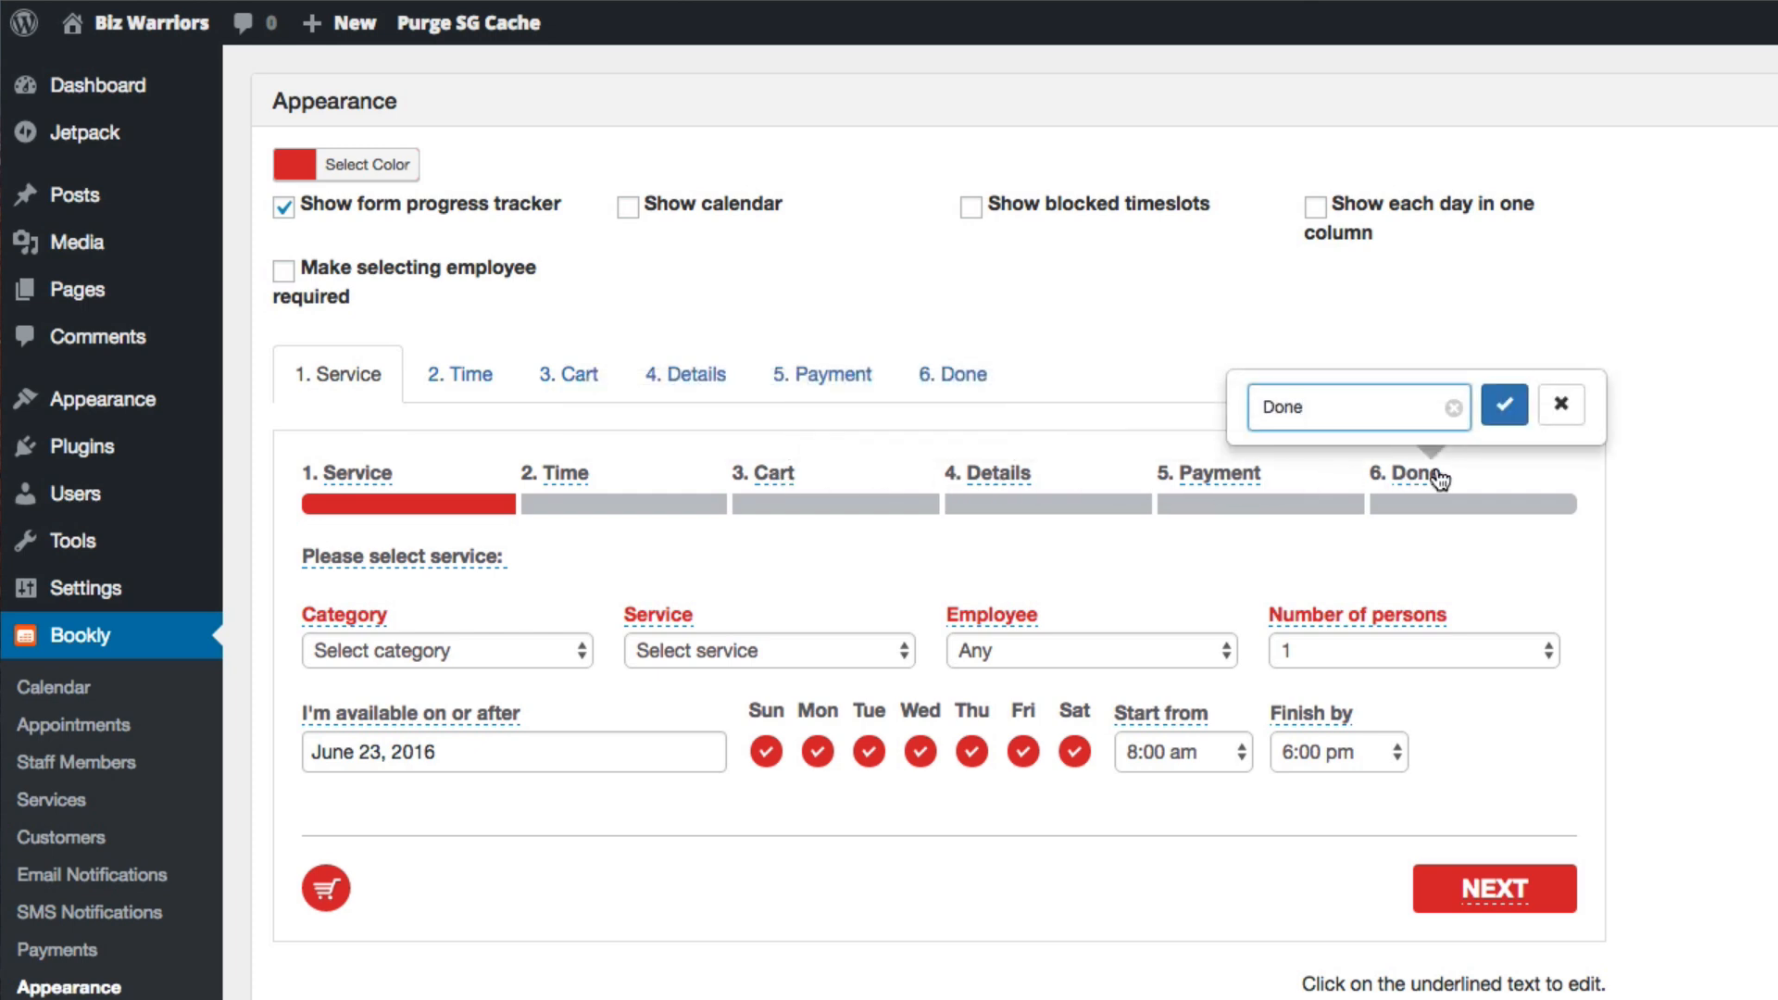
left_click(1561, 404)
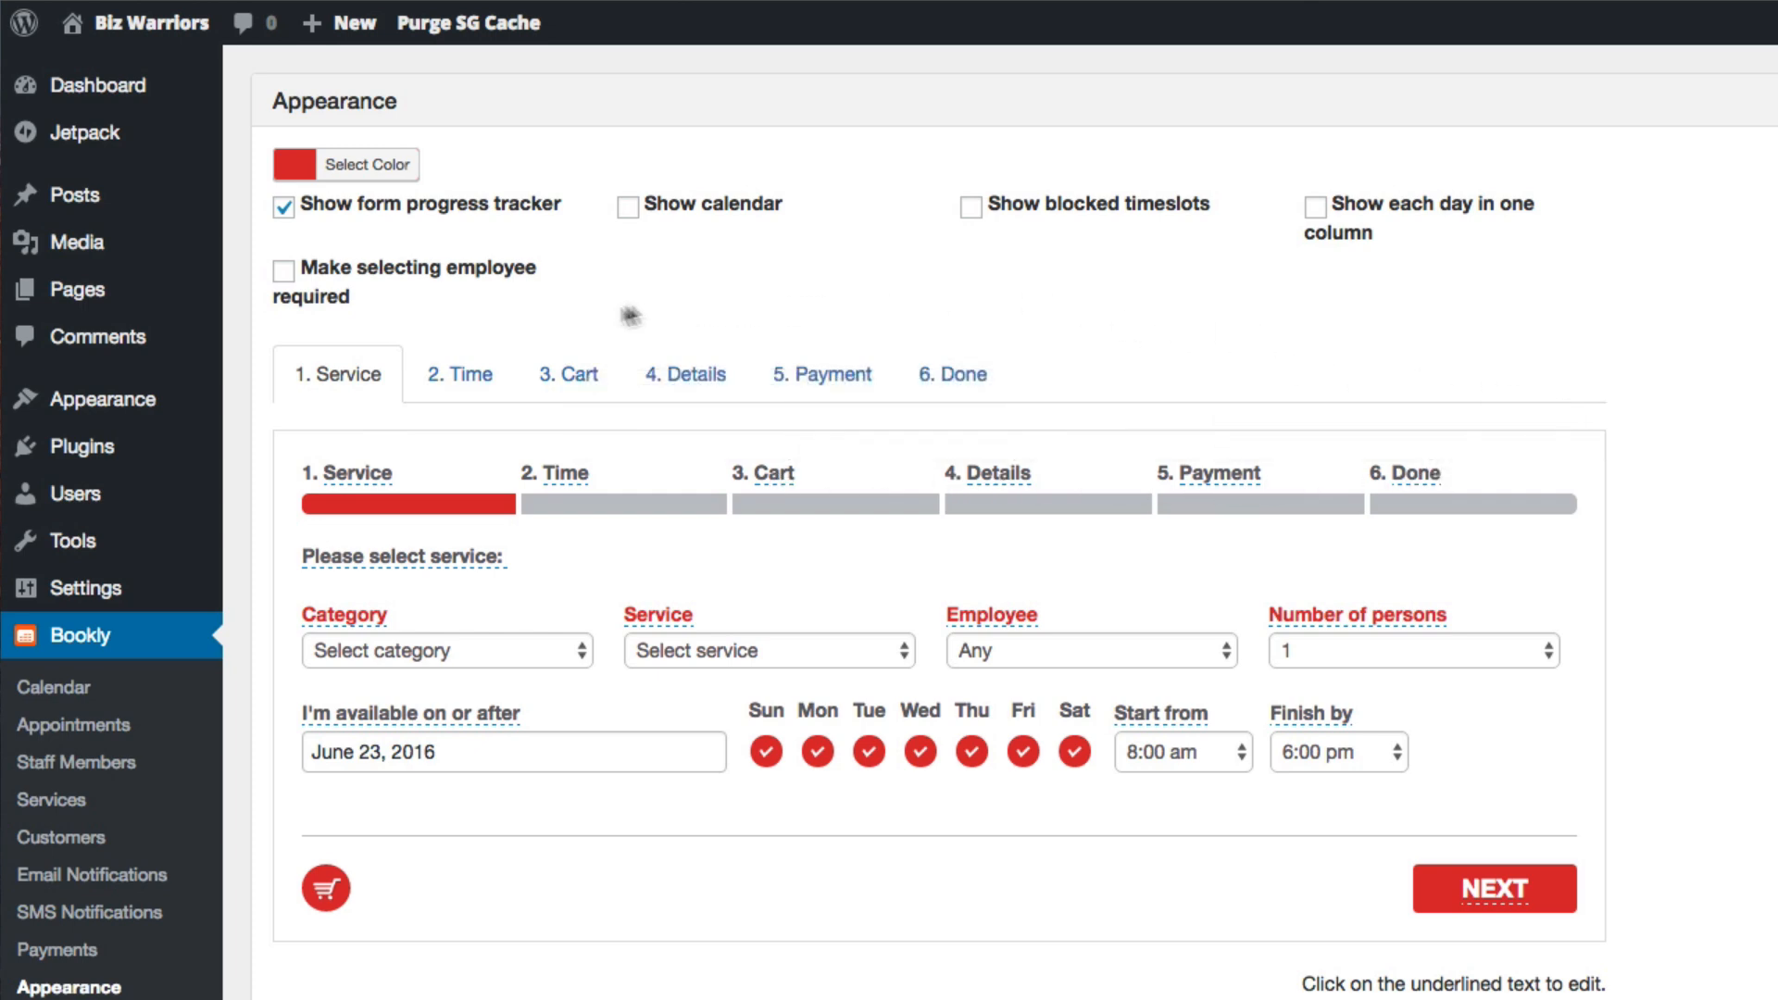
Examine the Time step's introductory text and its available placeholder codes, leaving the text unedited
left_click(474, 378)
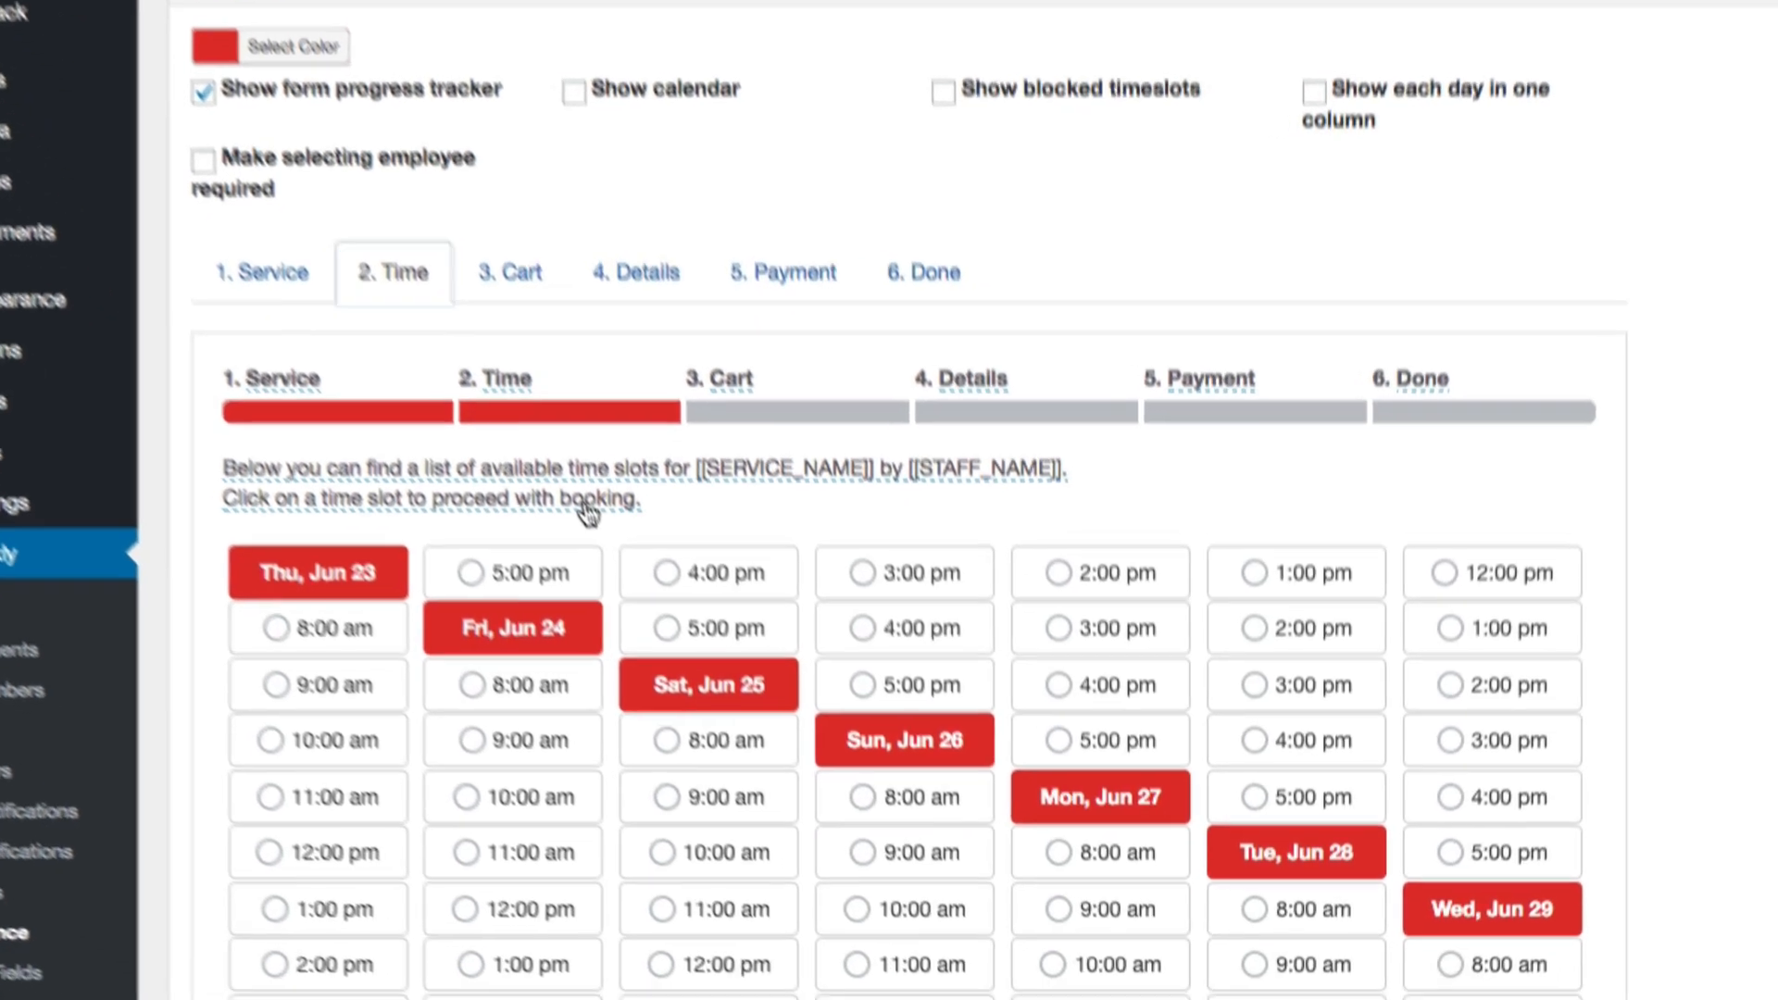
left_click(690, 570)
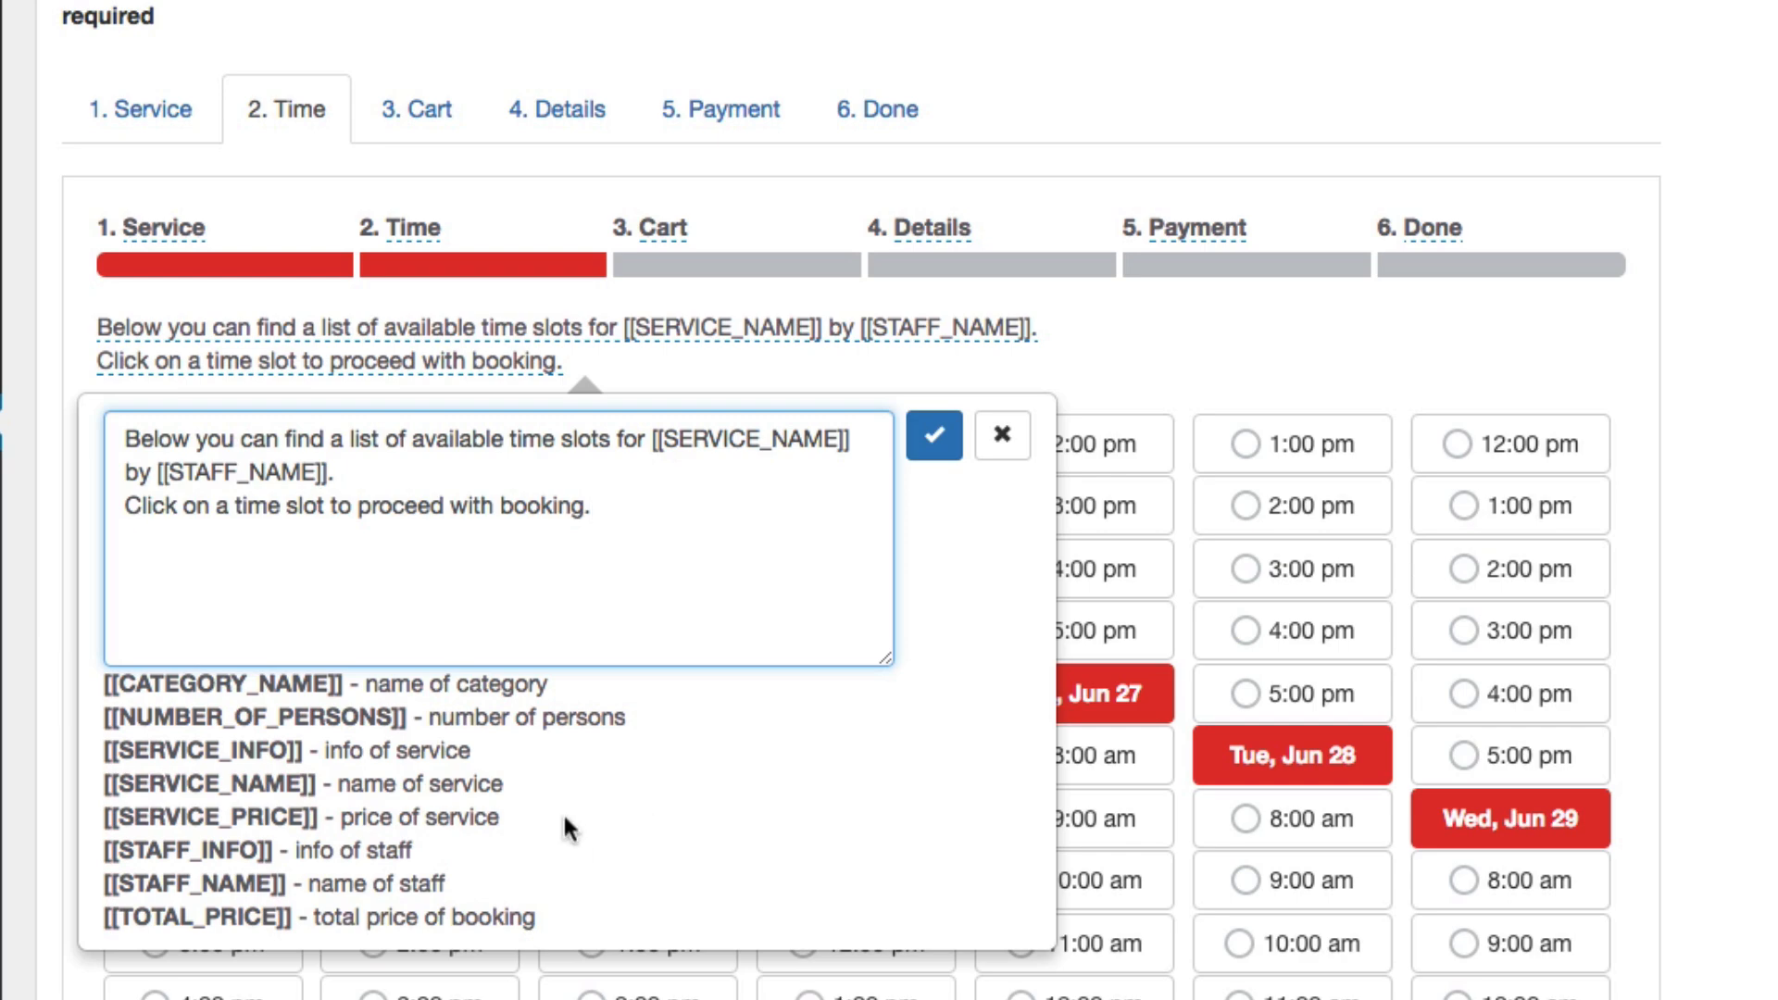
left_click(1002, 435)
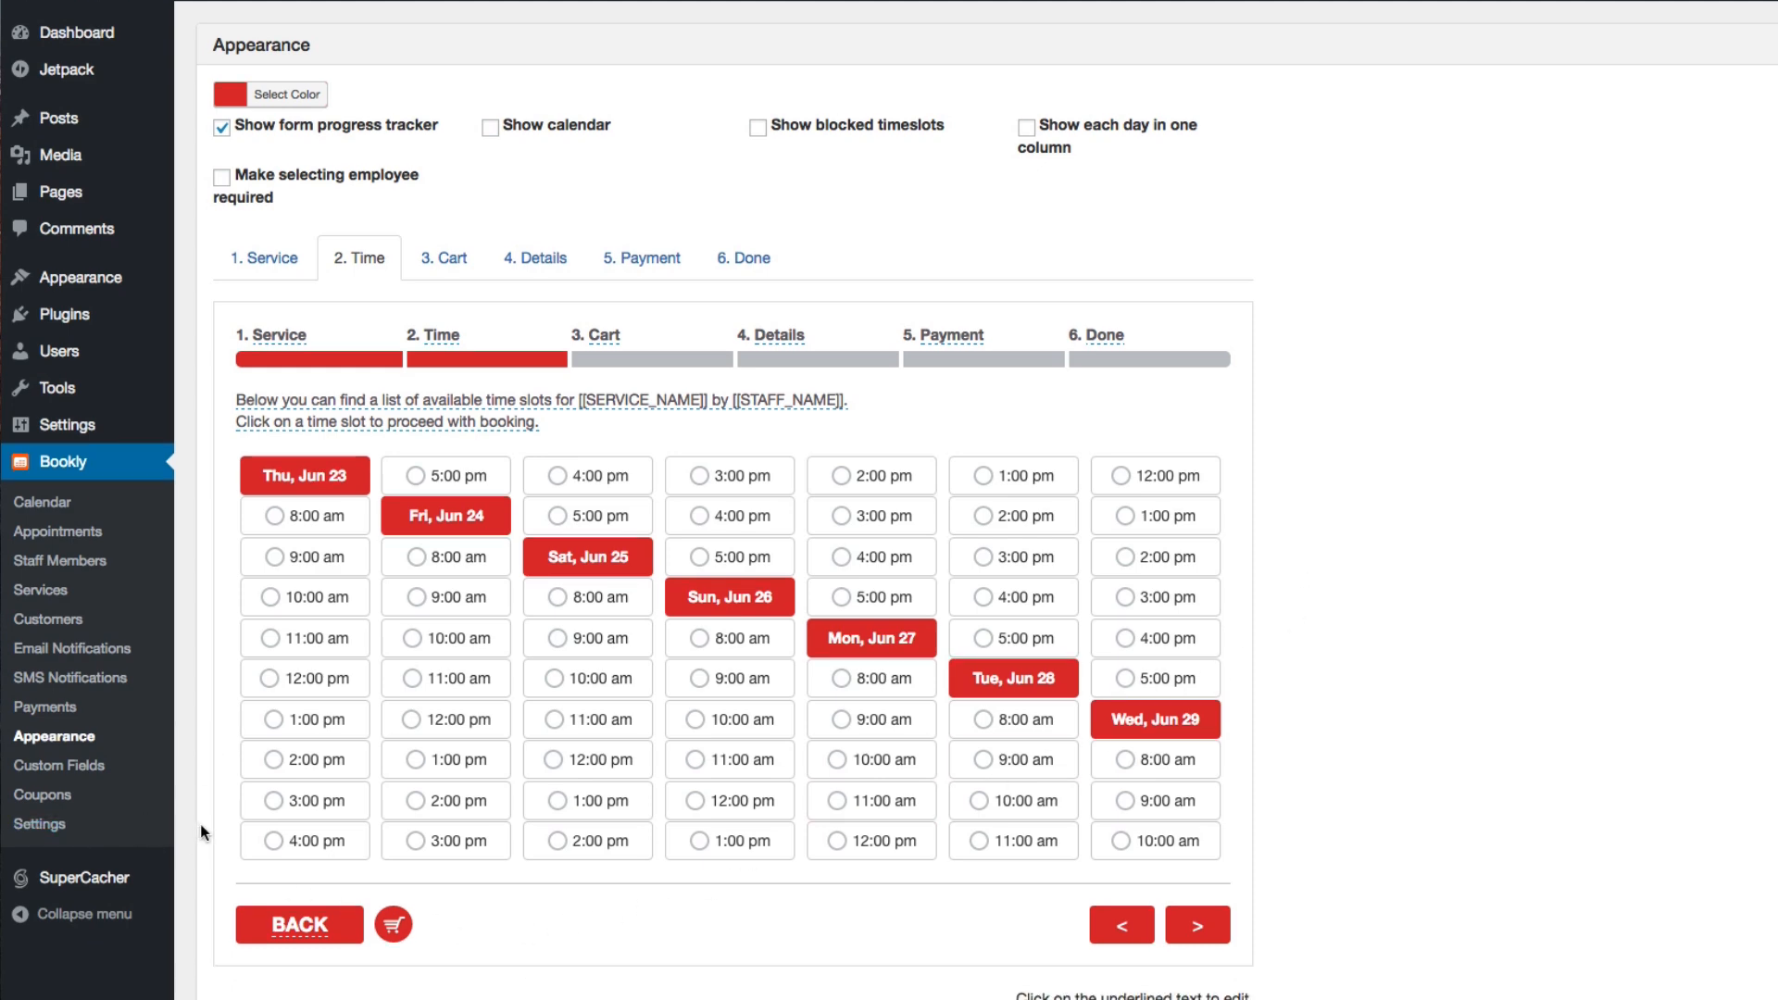
Review Bookly's general settings, from time slot length and default appointment status to staff profile editing
left_click(60, 826)
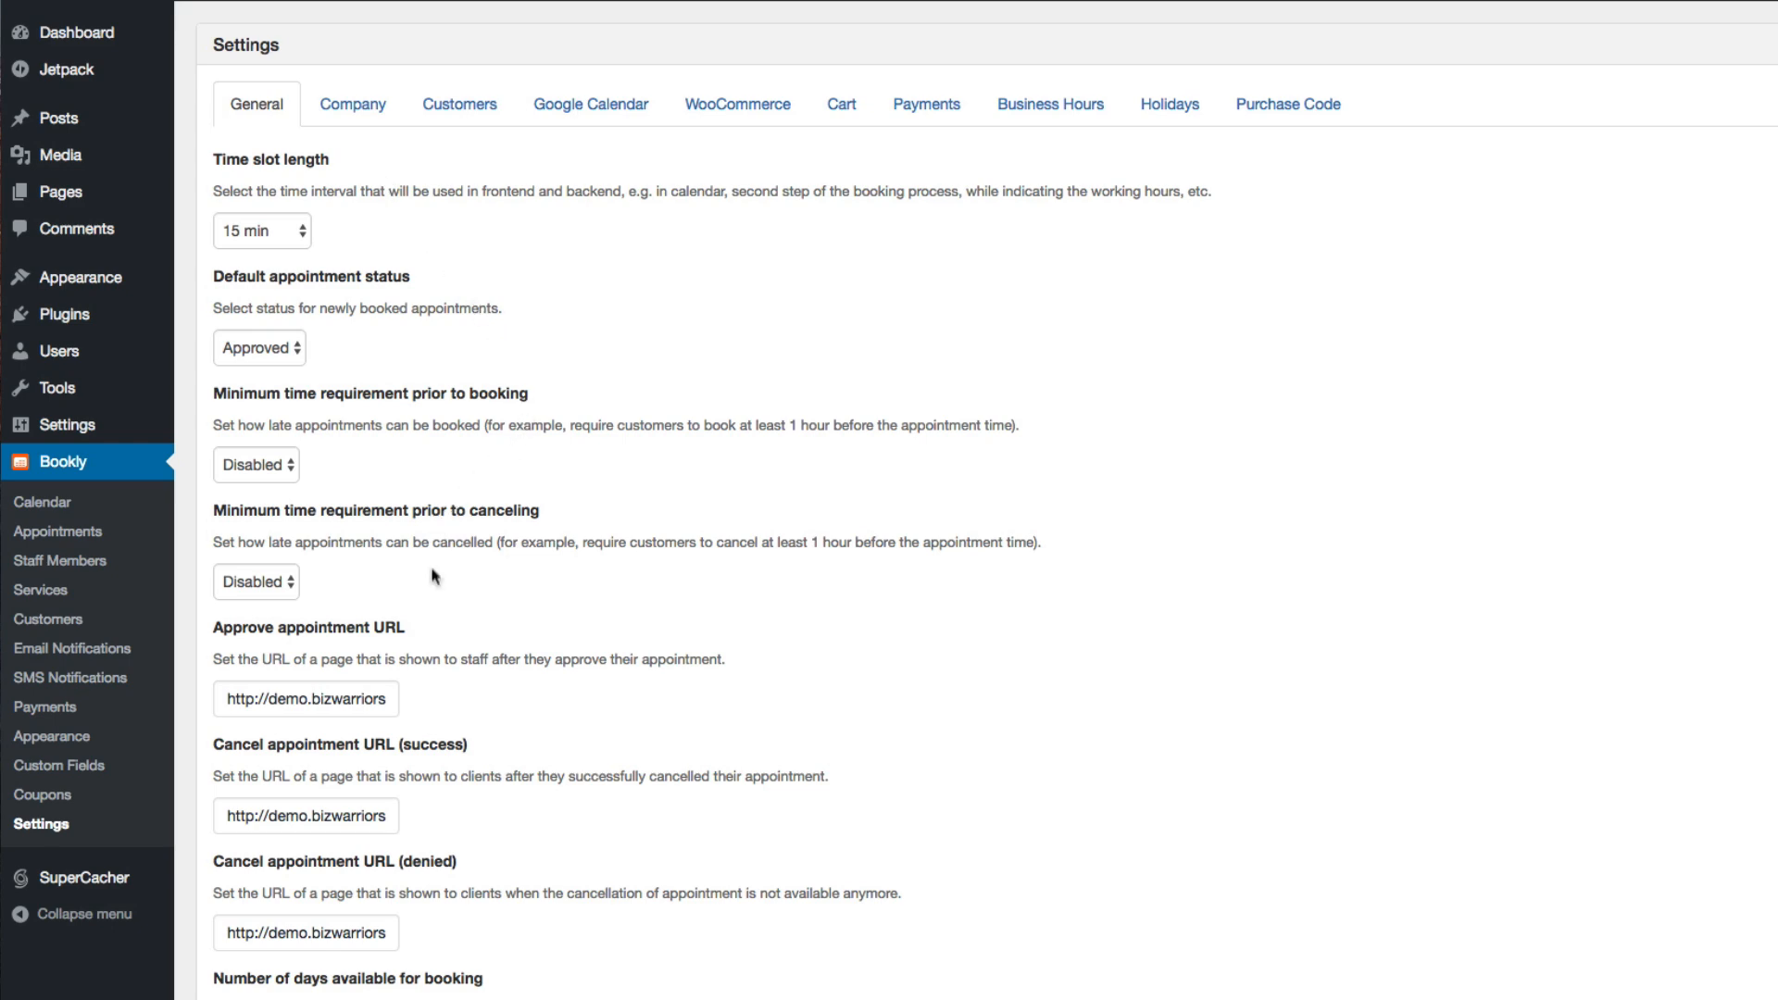
scroll(691, 954, "down", 5)
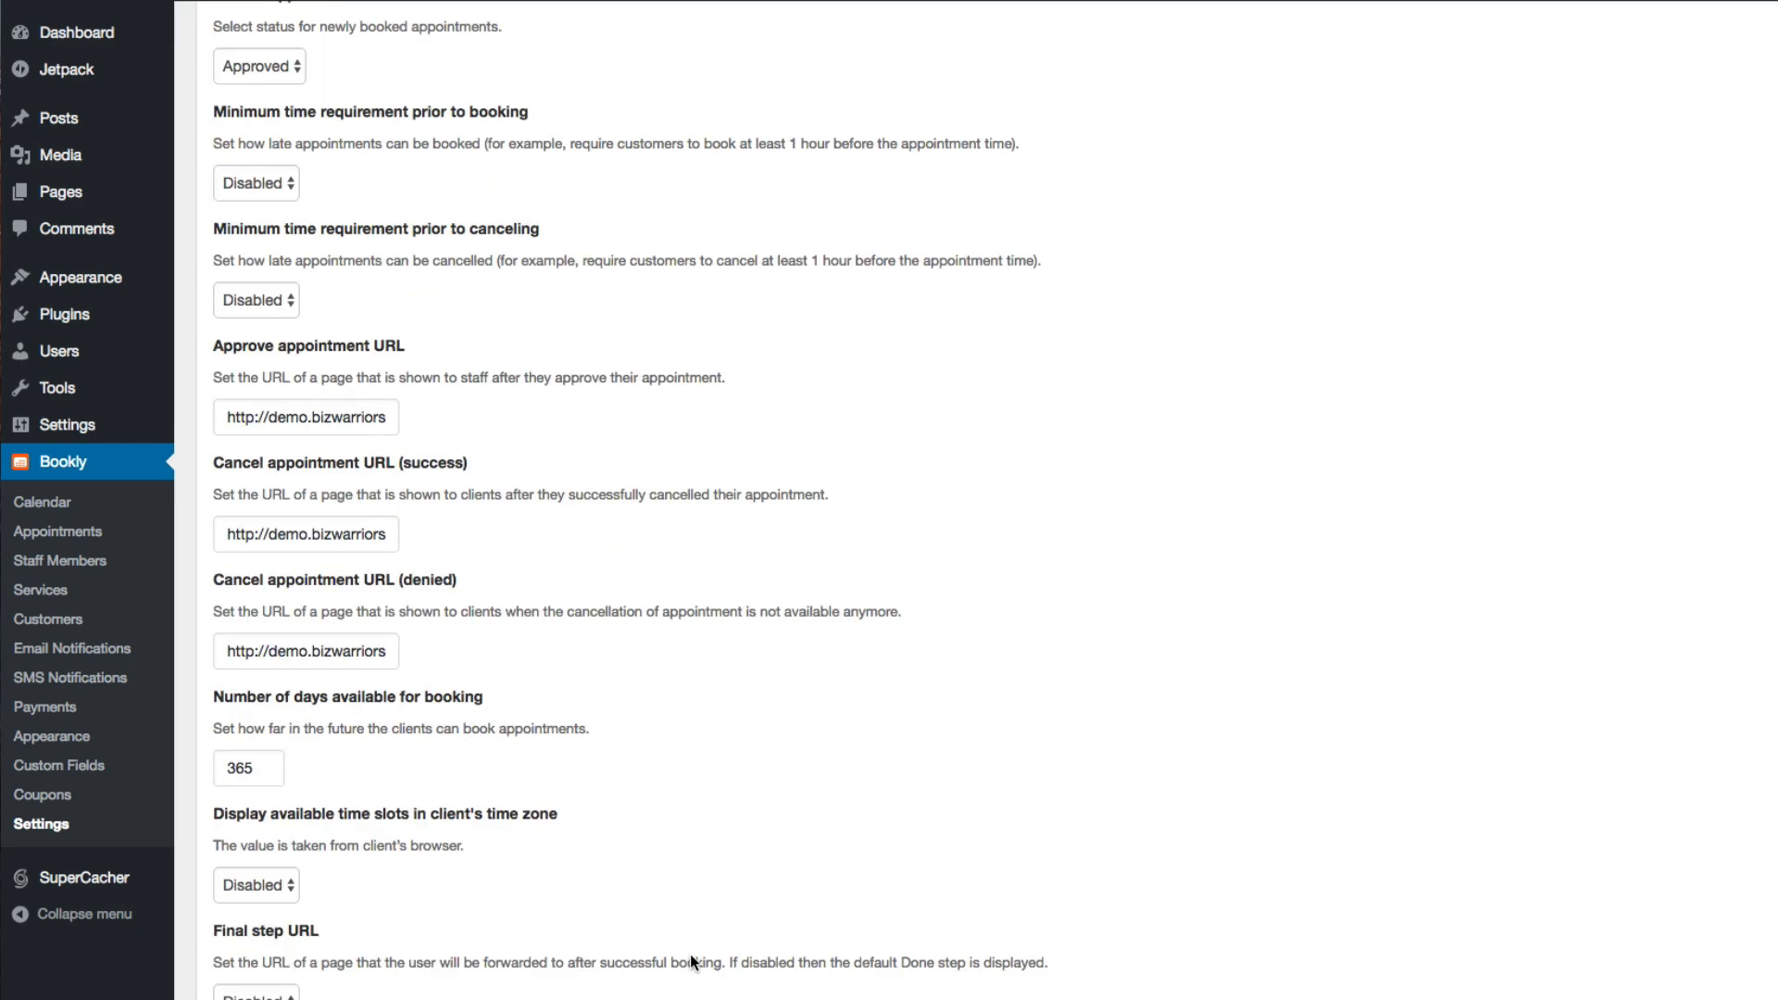
scroll(691, 959, "down", 4)
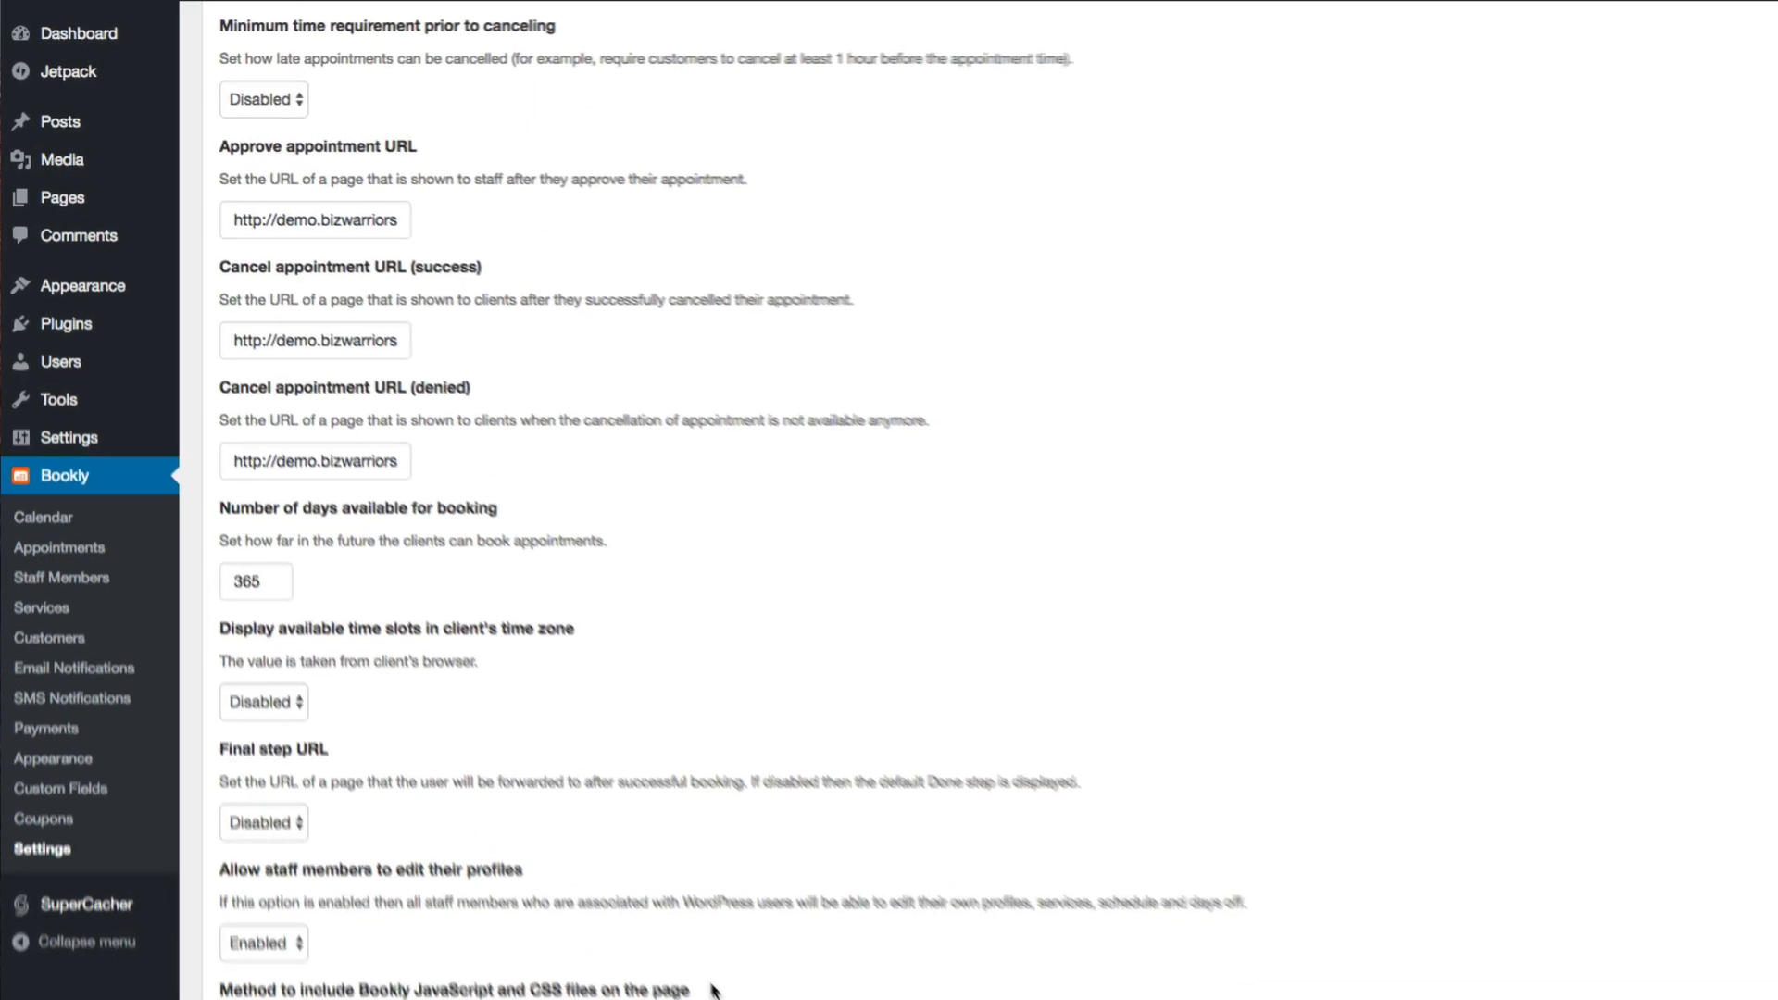
scroll(711, 984, "up", 9)
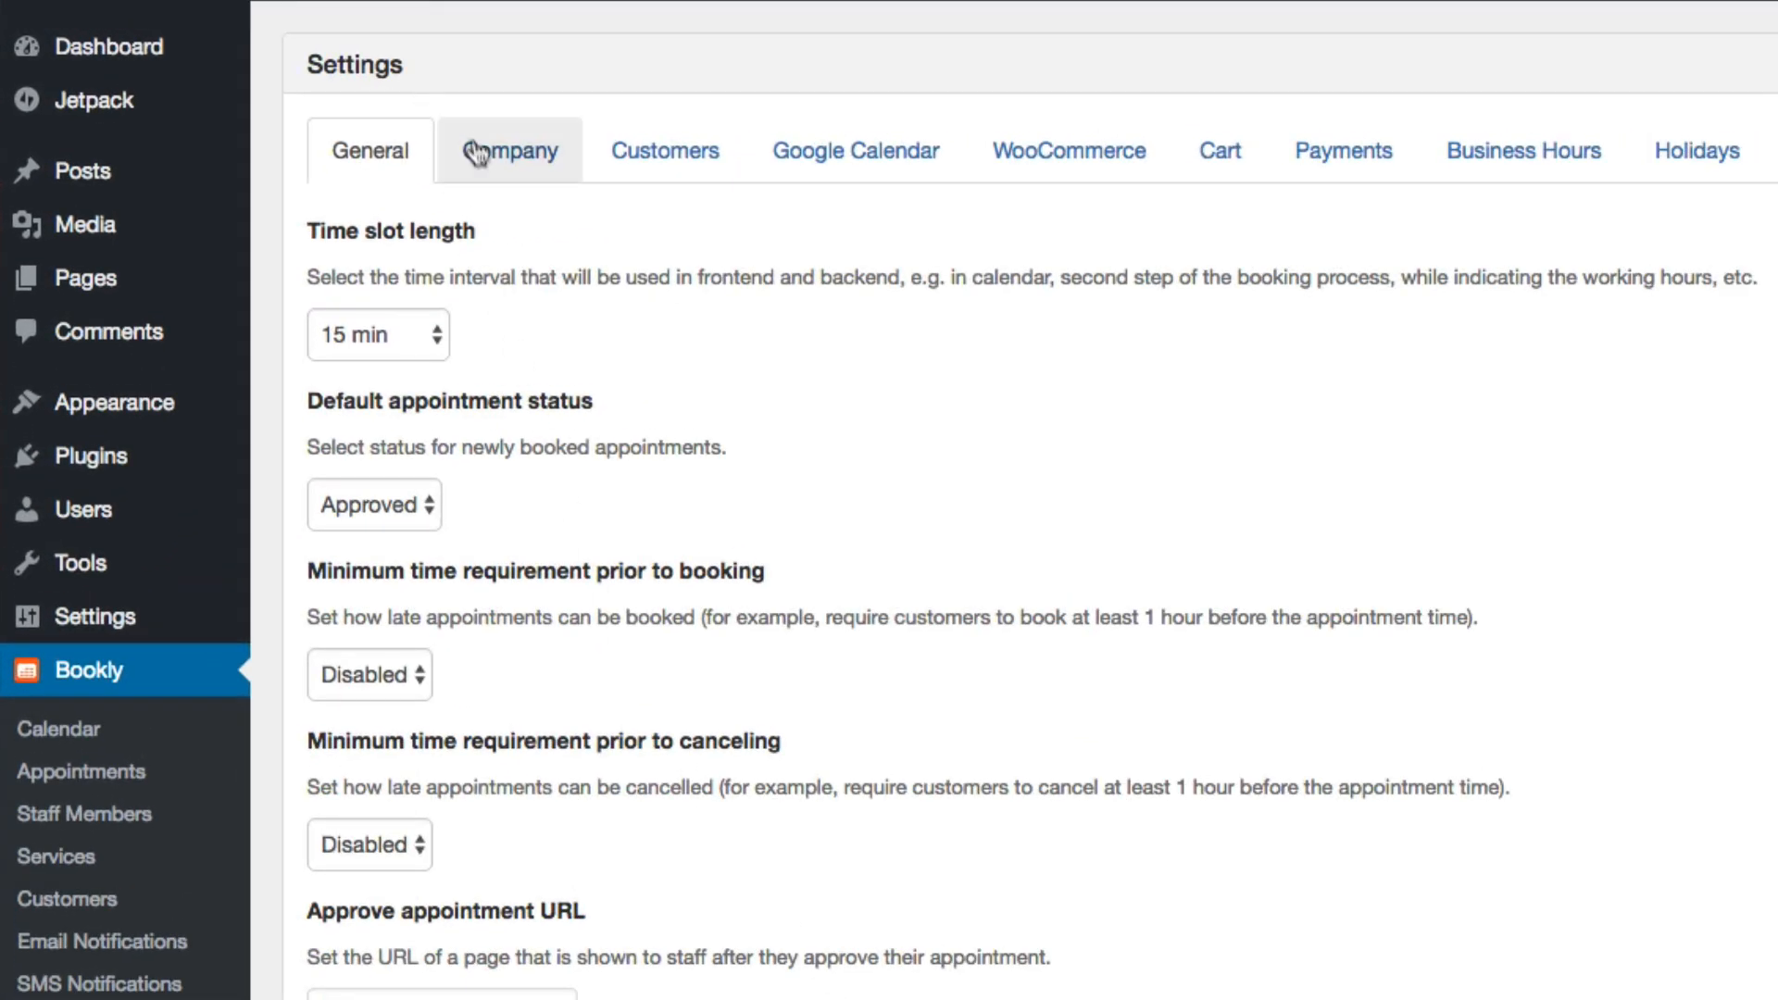
Review Bookly's company details and customer settings, including the choices for creating WordPress user accounts for customers
left_click(478, 154)
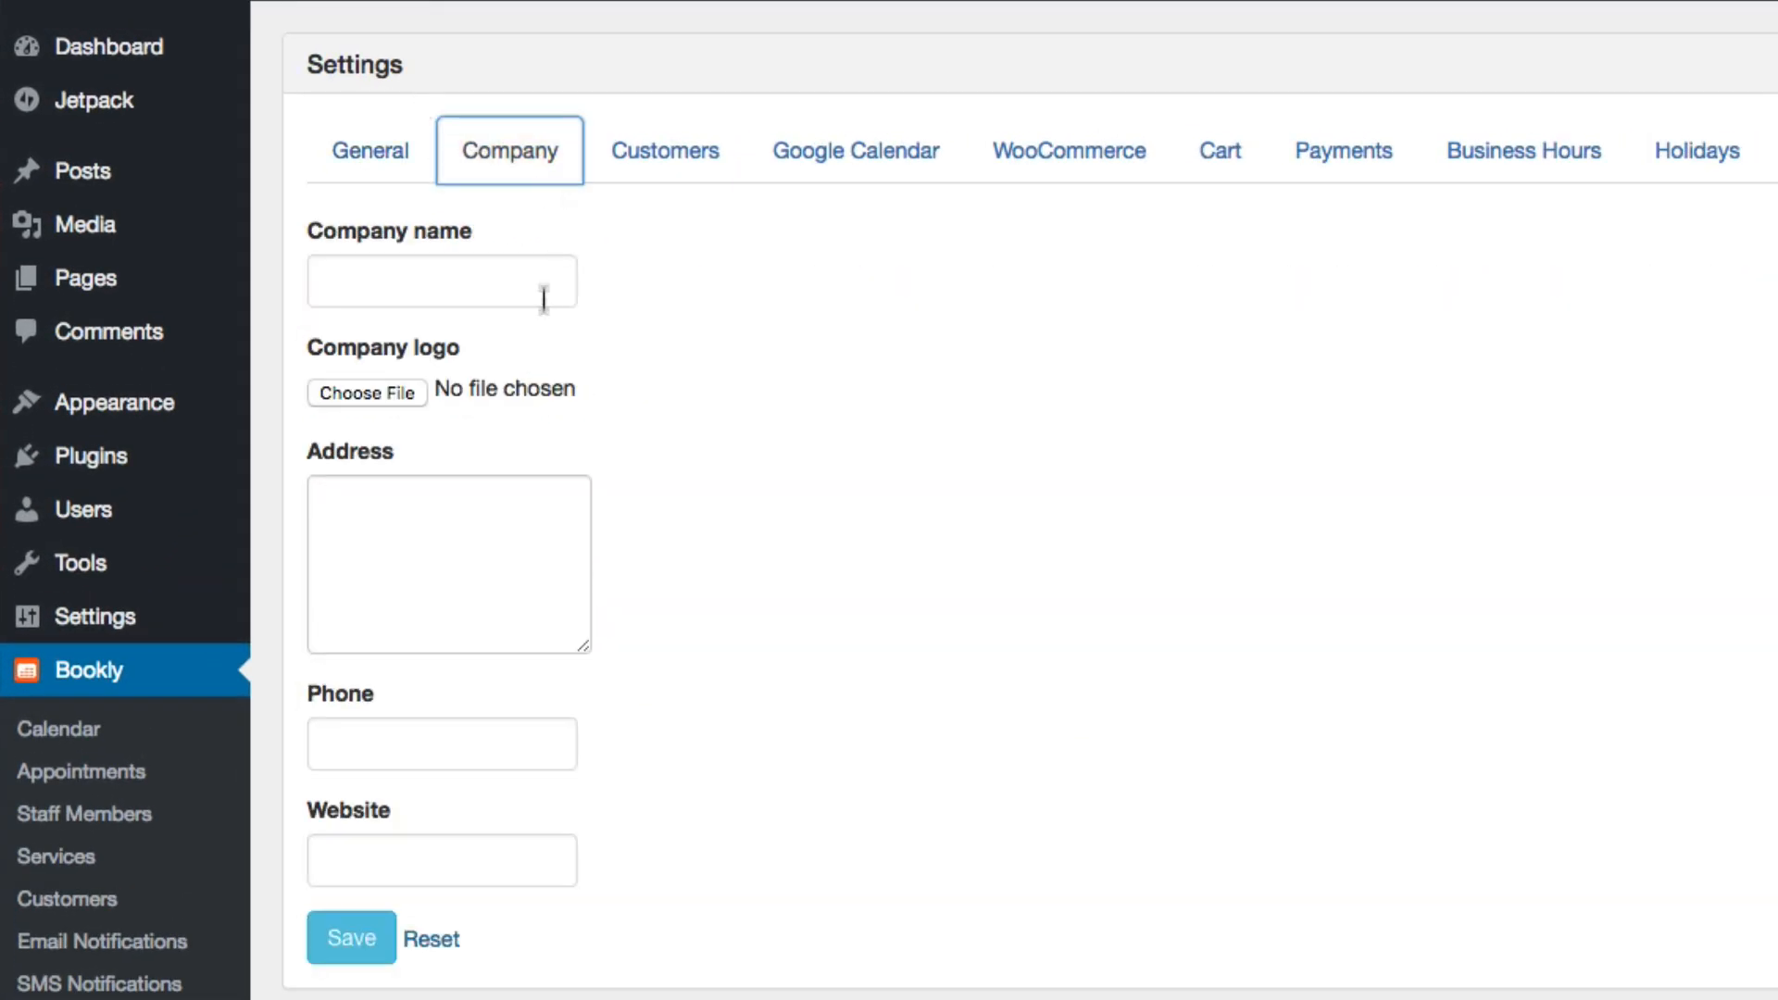
left_click(685, 176)
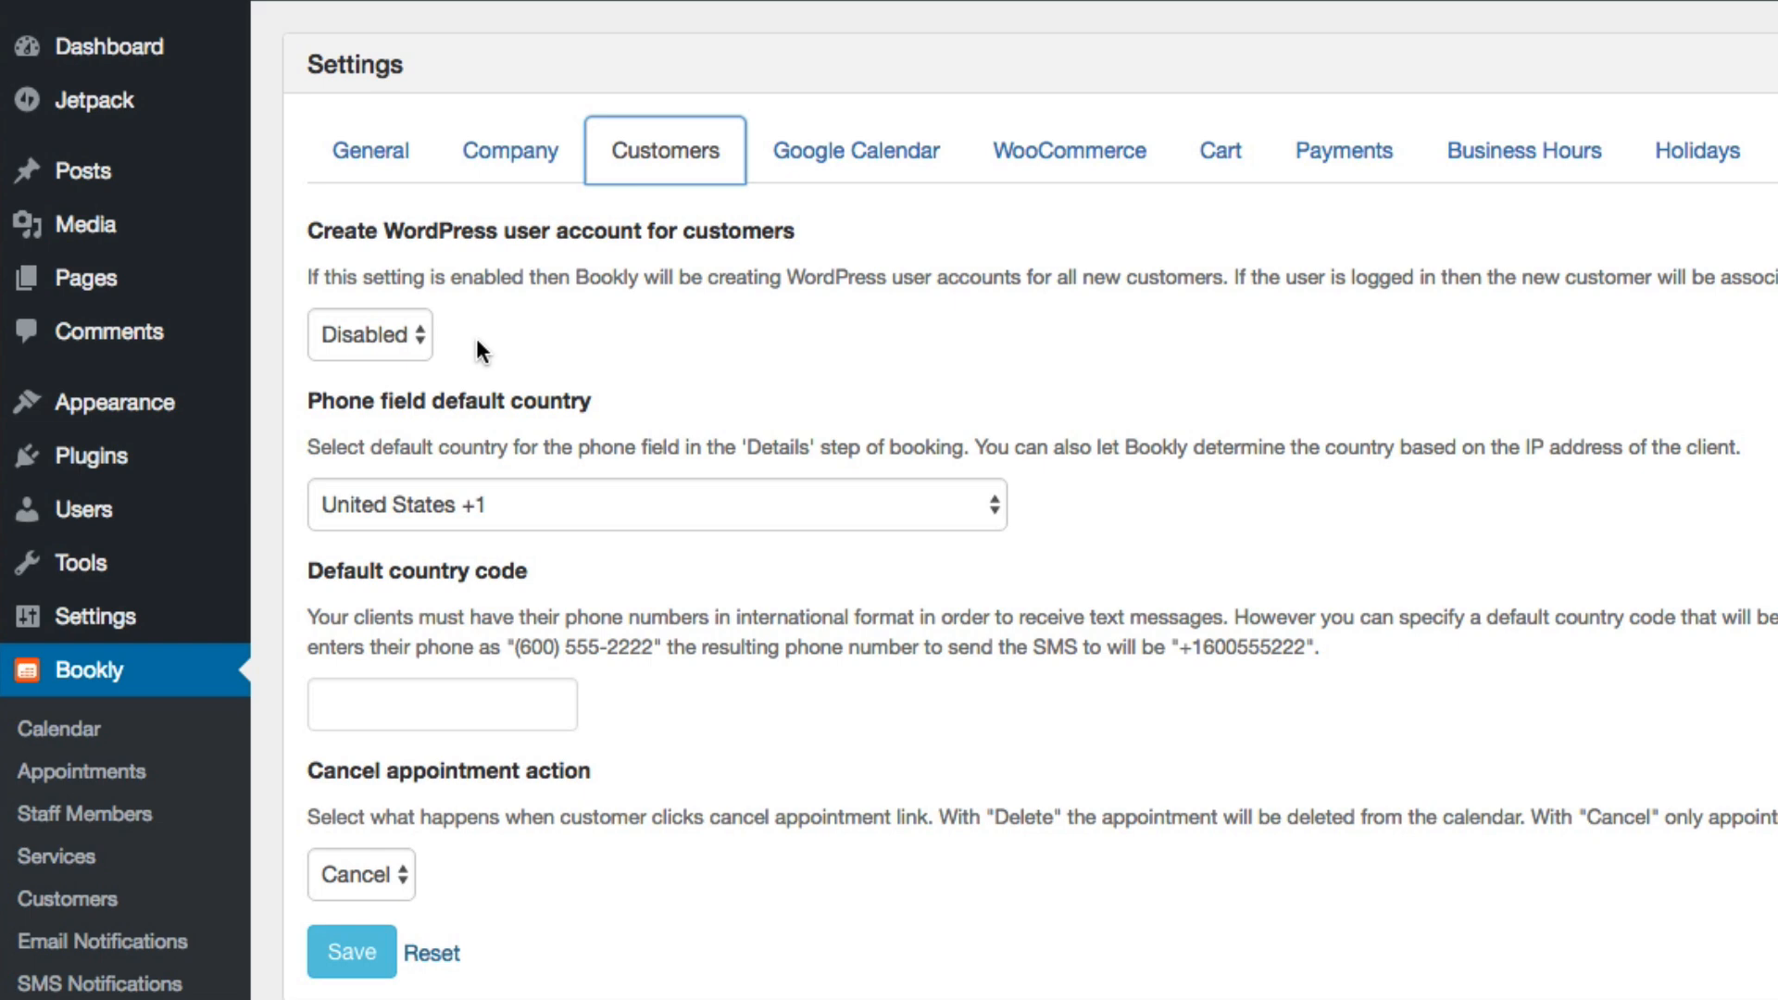
left_click(369, 334)
left_click(607, 311)
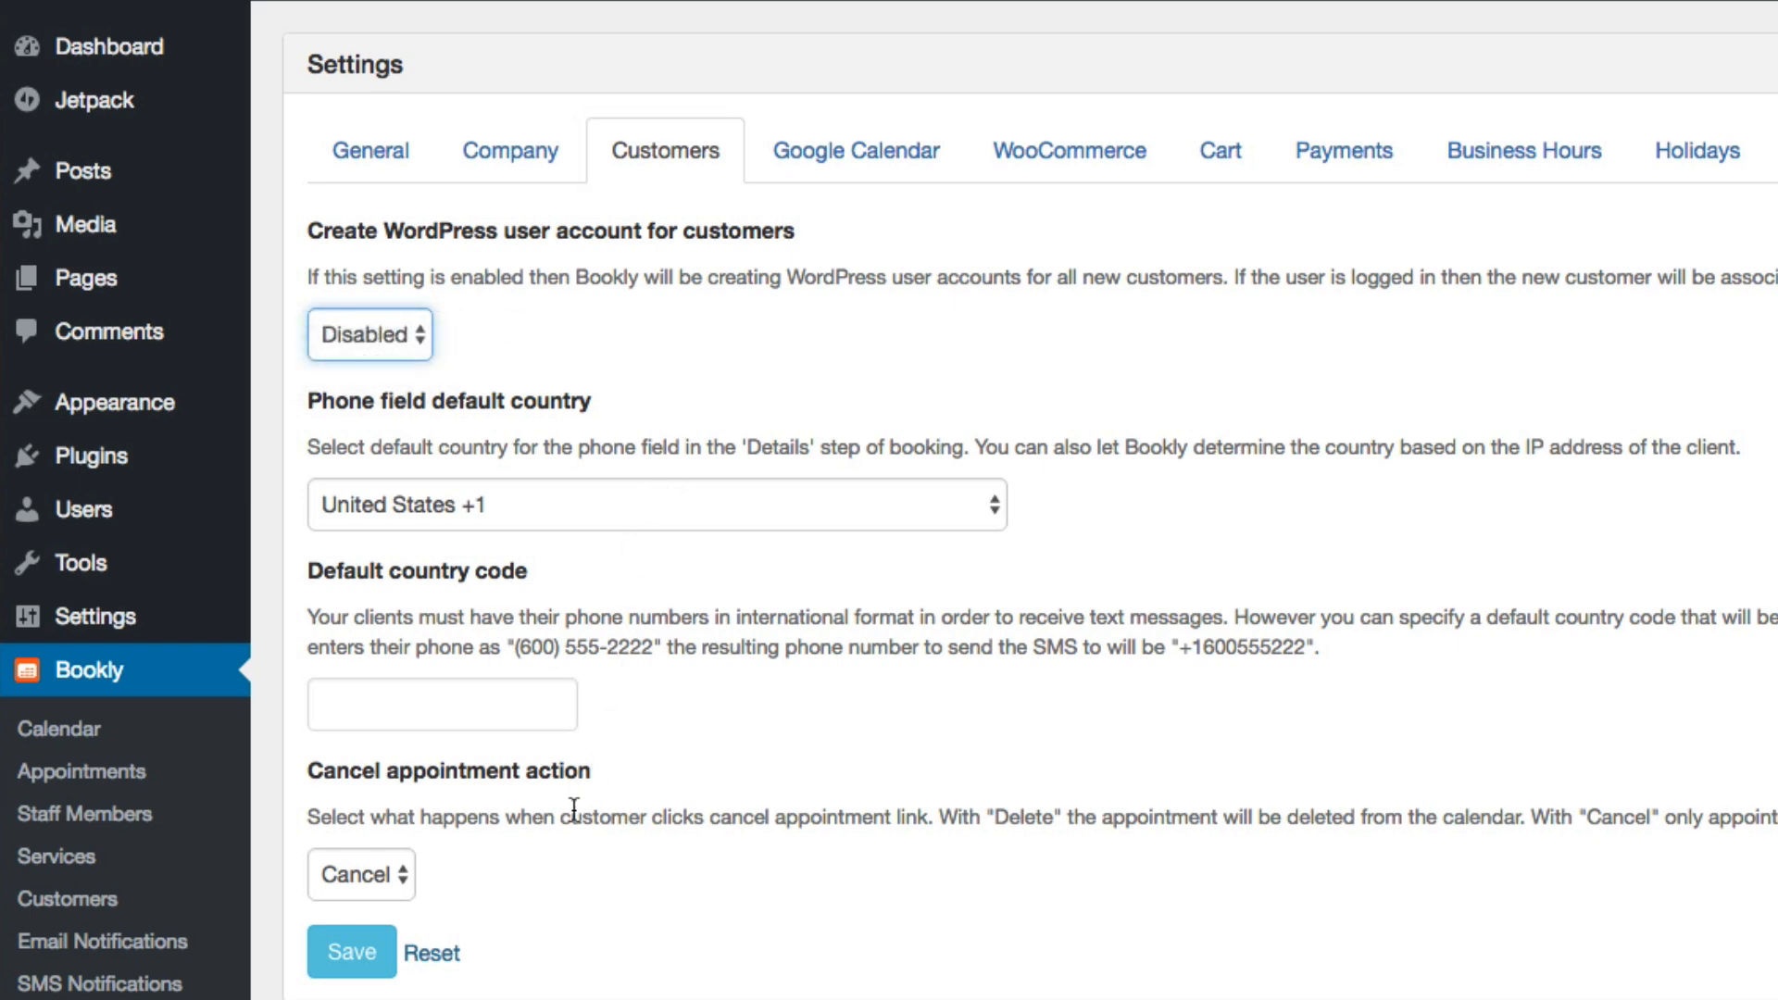
Read through the Google Calendar and WooCommerce integration instructions and options in Bookly's settings
left_click(868, 166)
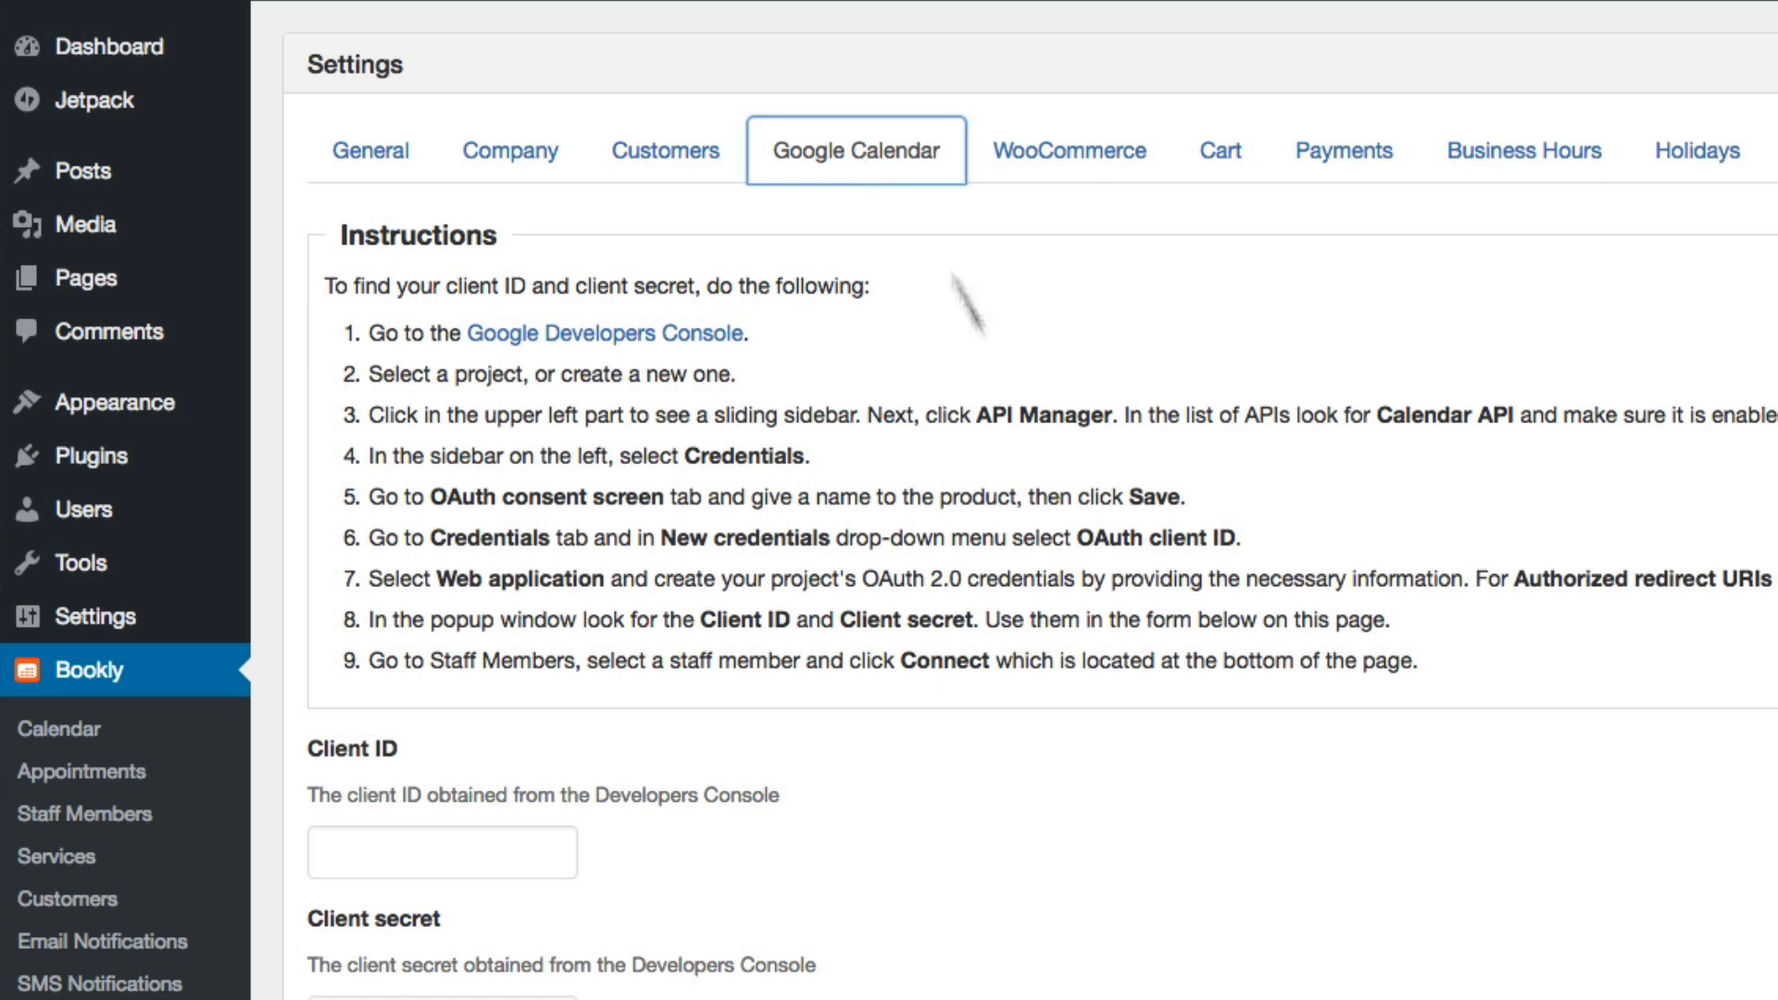
scroll(1048, 474, "down", 3)
scroll(1074, 370, "up", 3)
left_click(1078, 150)
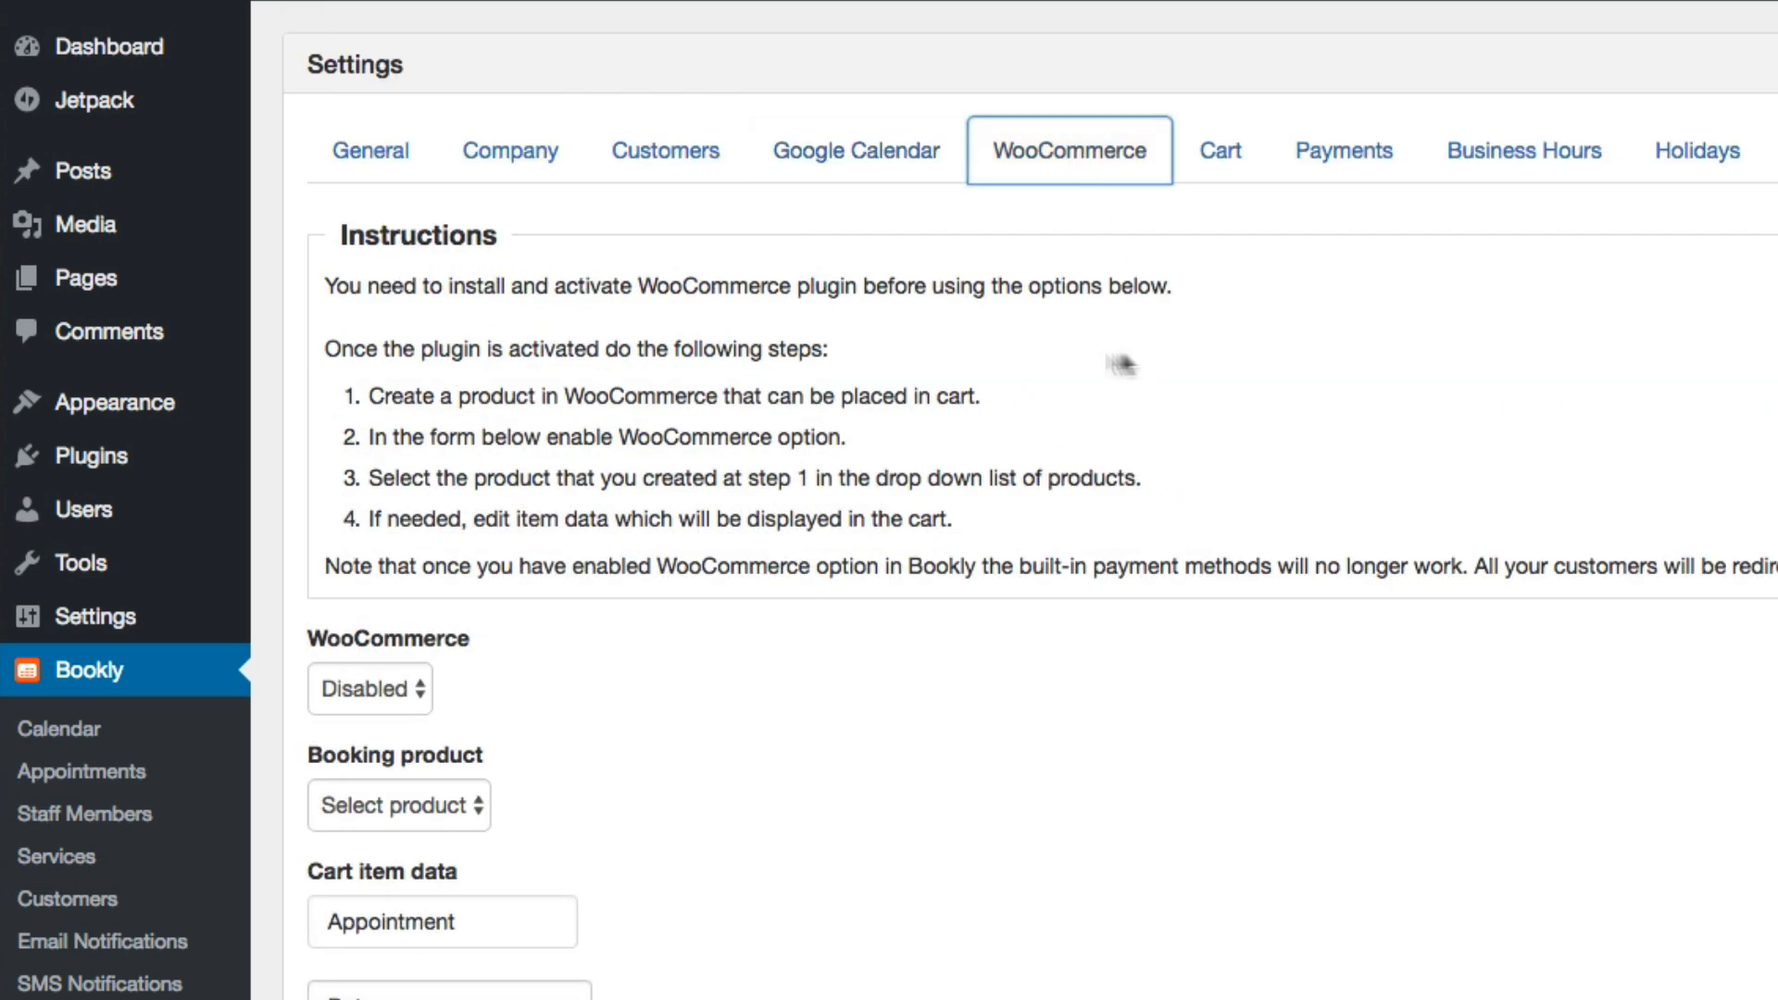
scroll(867, 659, "down", 1)
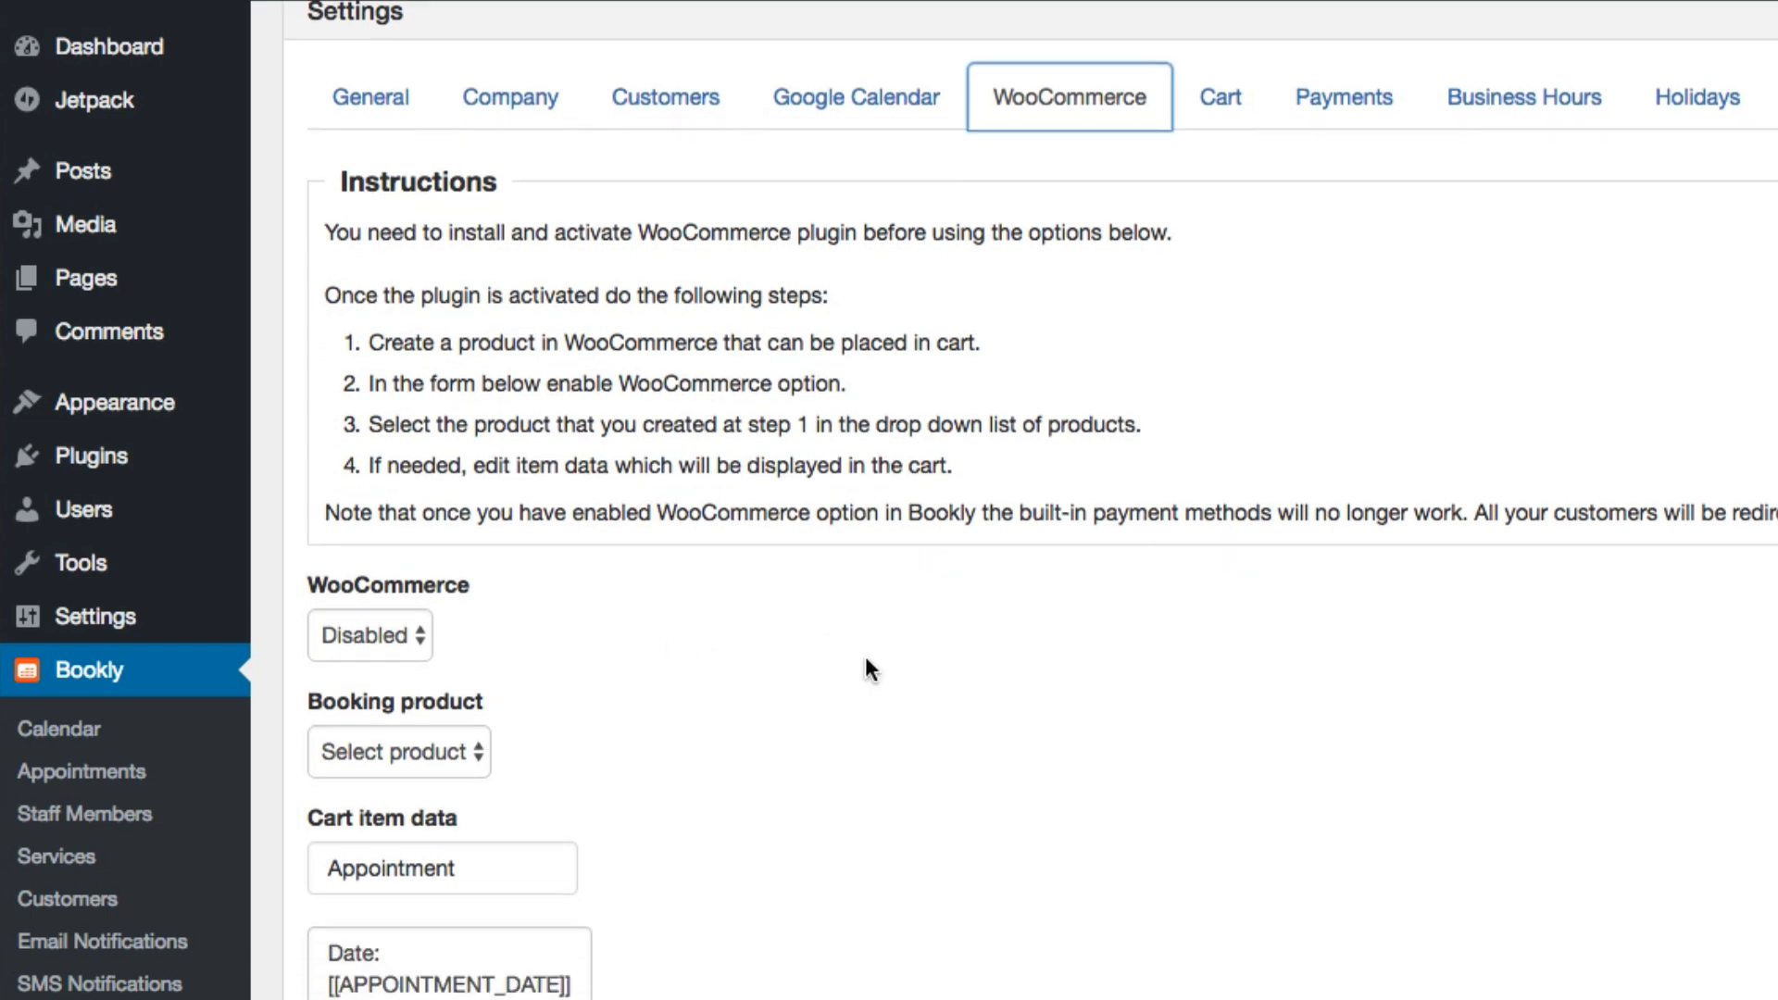
scroll(867, 661, "up", 1)
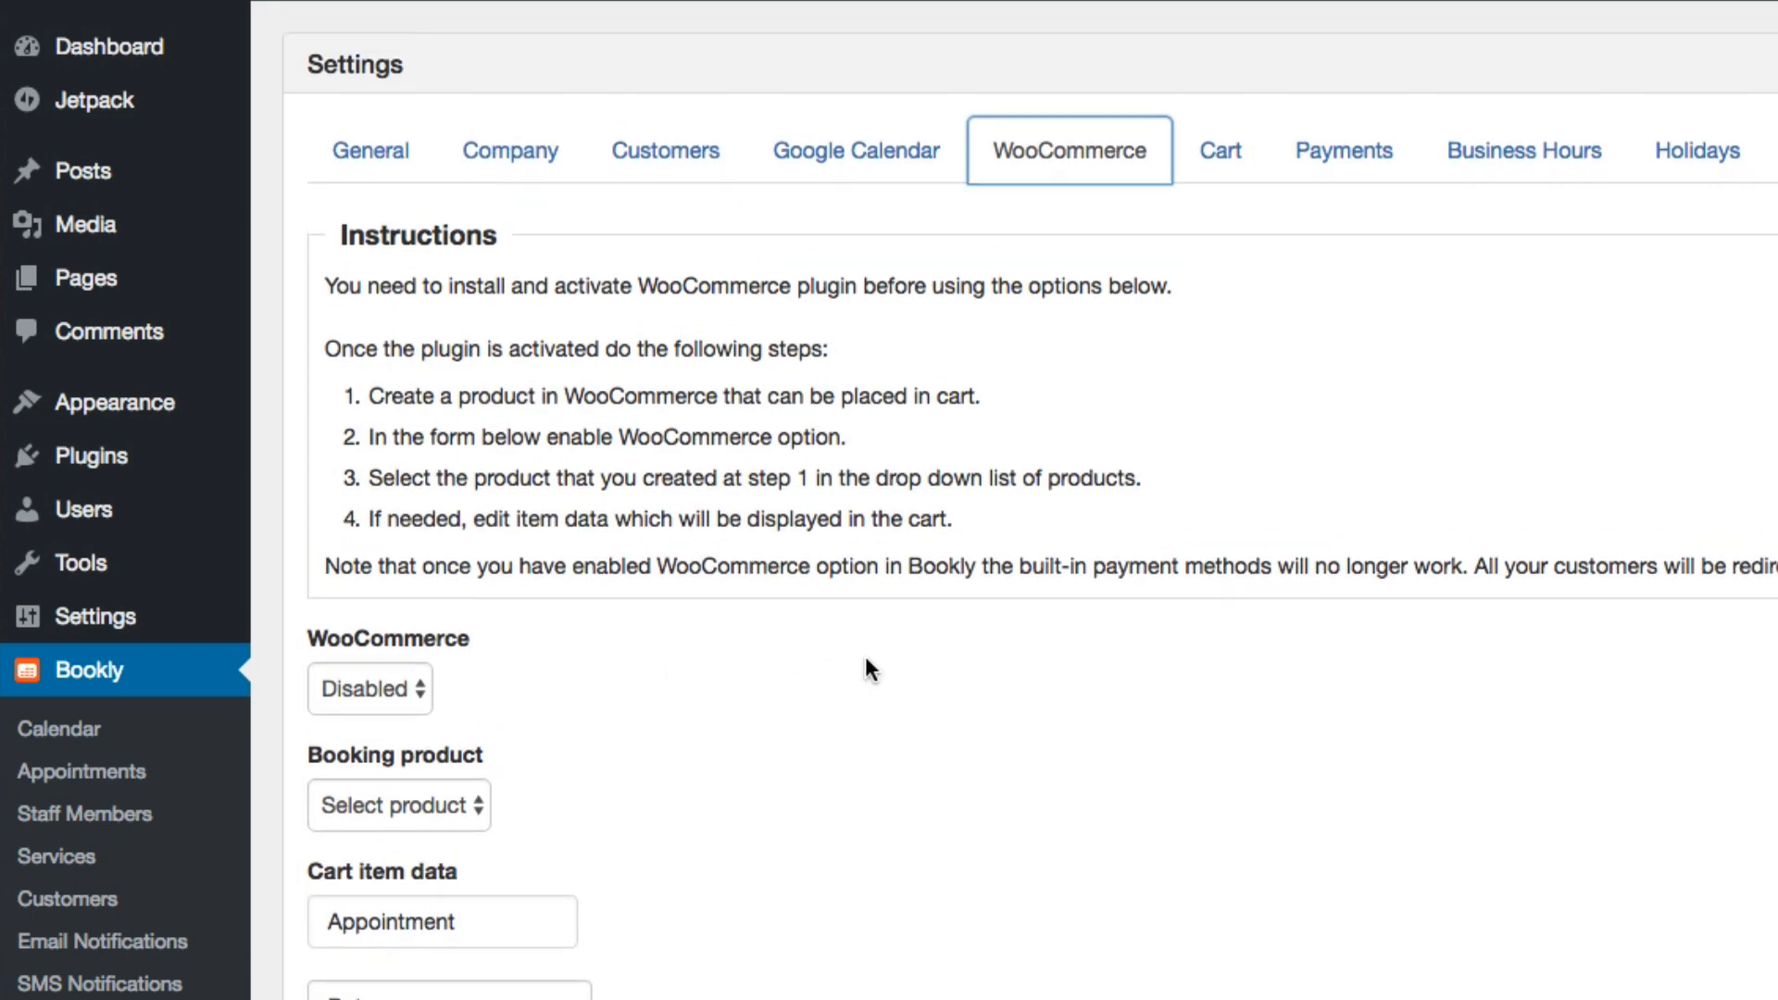
Review Bookly's cart settings and the payment options, including 2Checkout, PayPal, Authorize.Net, Stripe and PayU Latam
left_click(1235, 176)
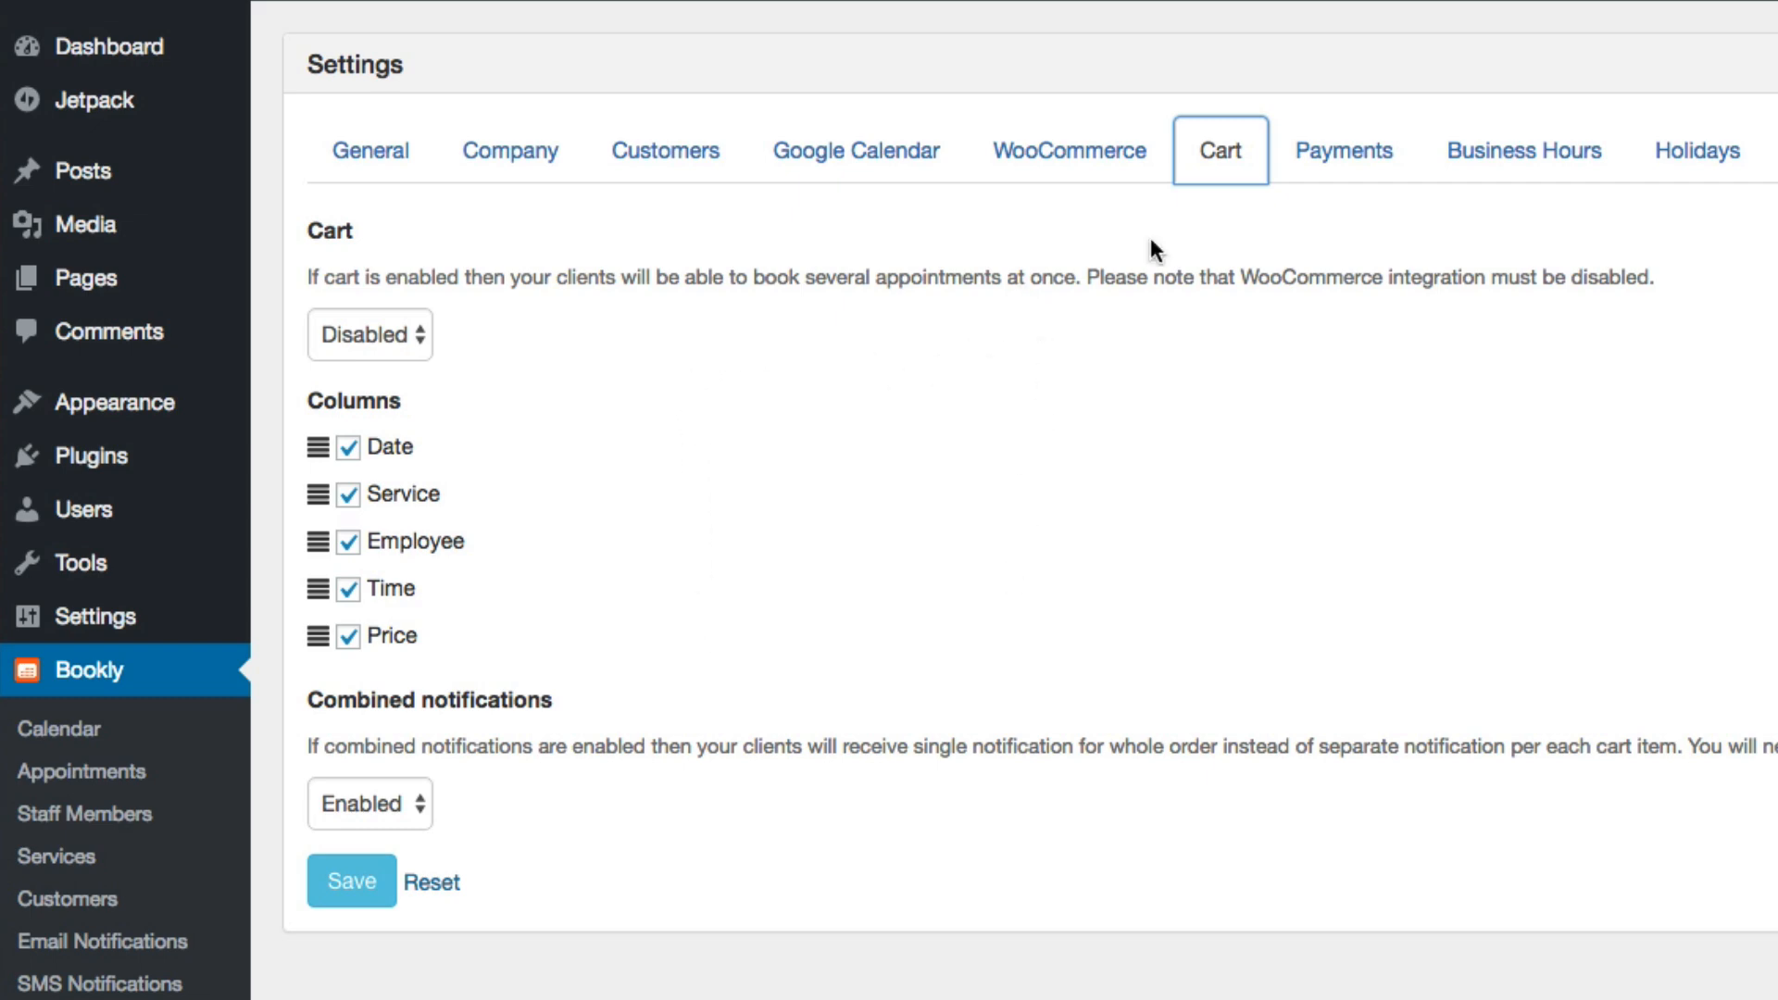
left_click(1344, 150)
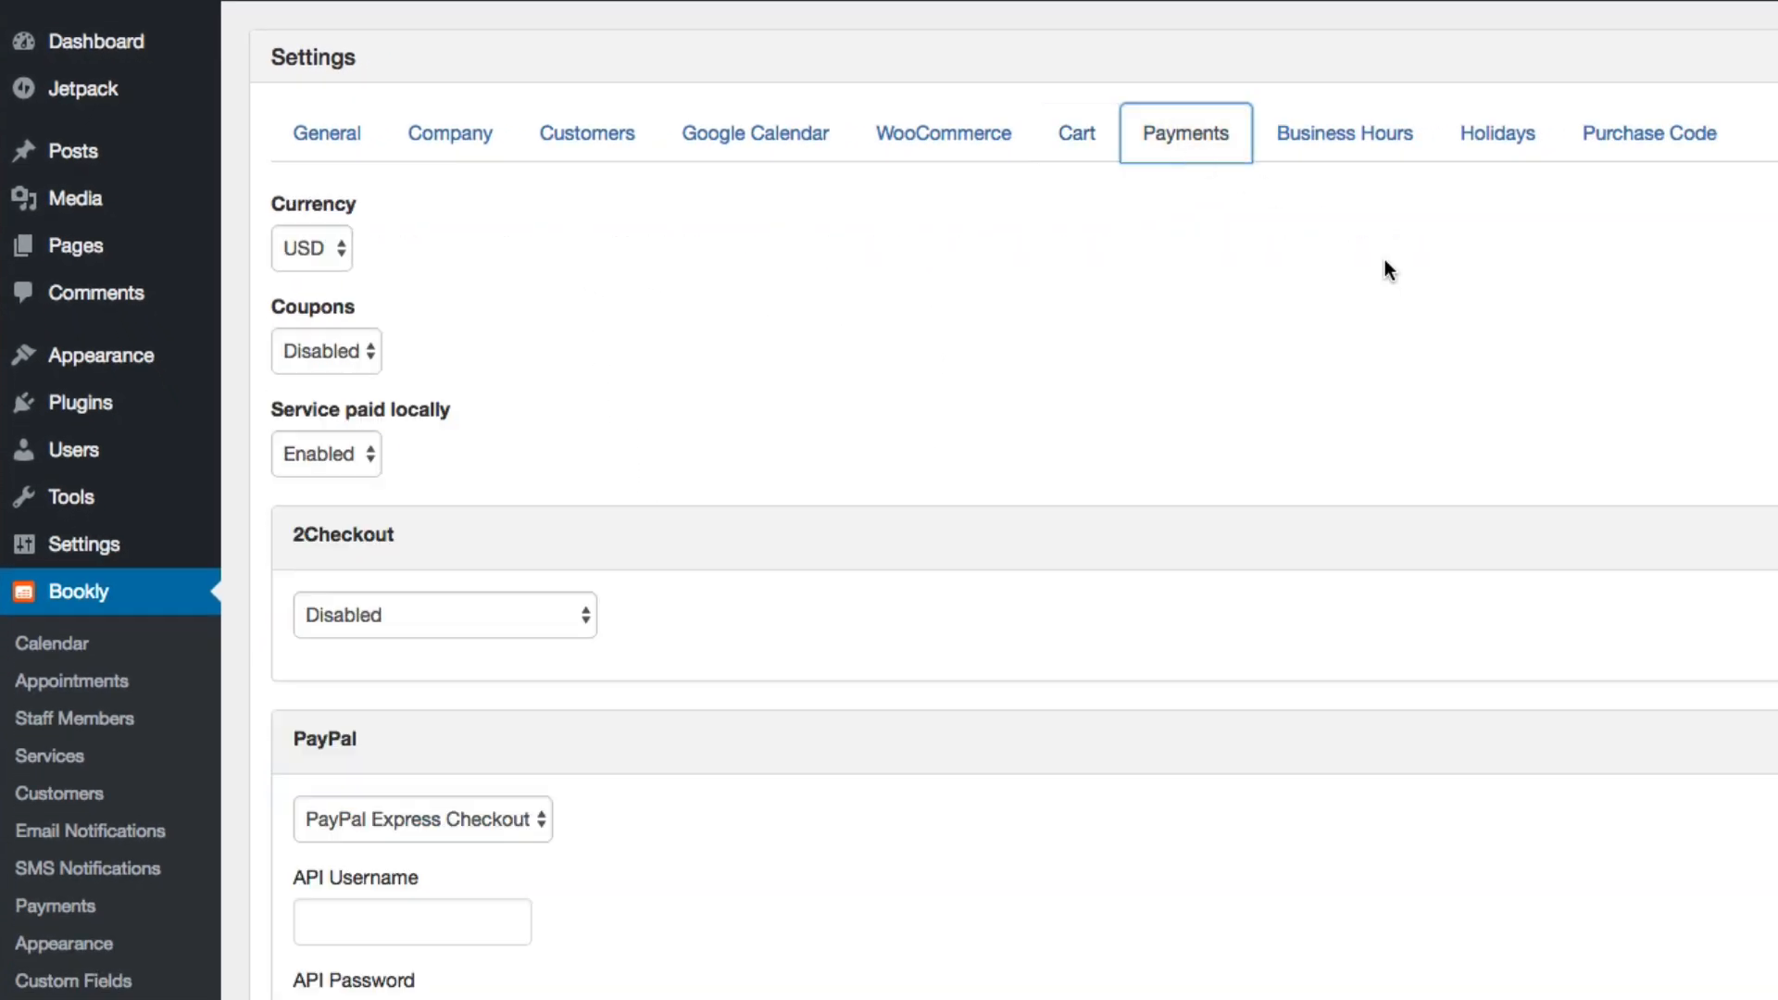
scroll(1387, 264, "down", 10)
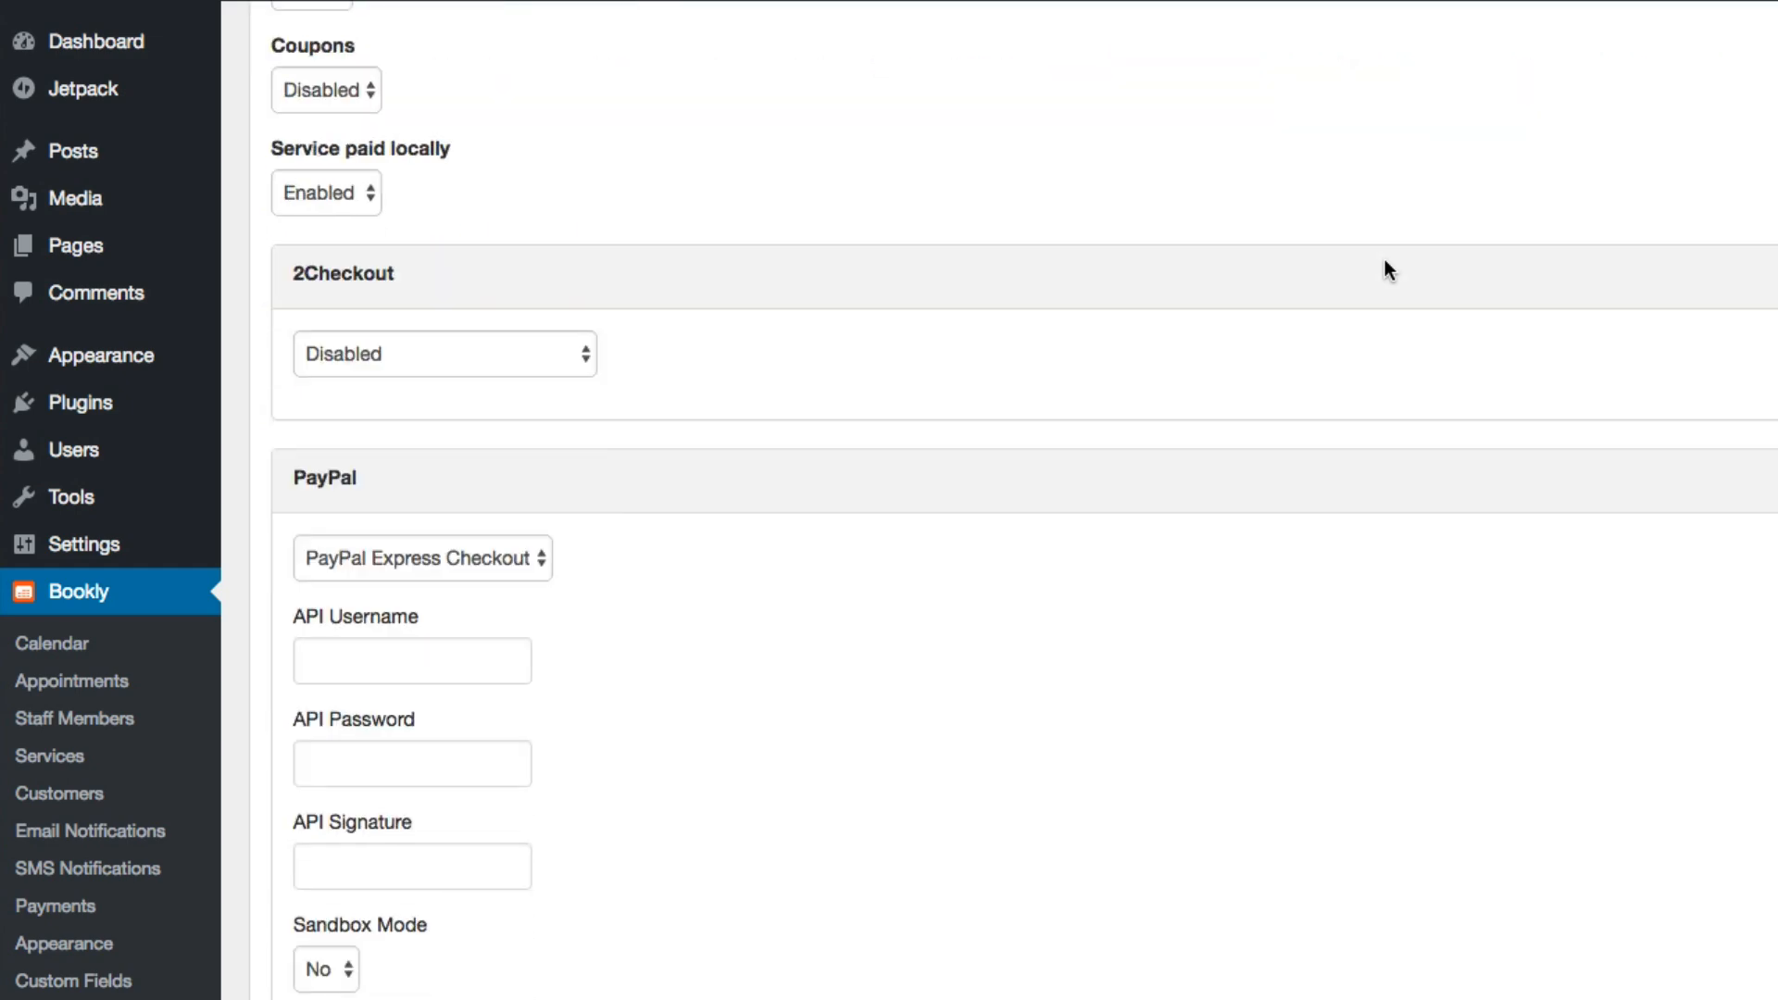
scroll(1387, 264, "down", 10)
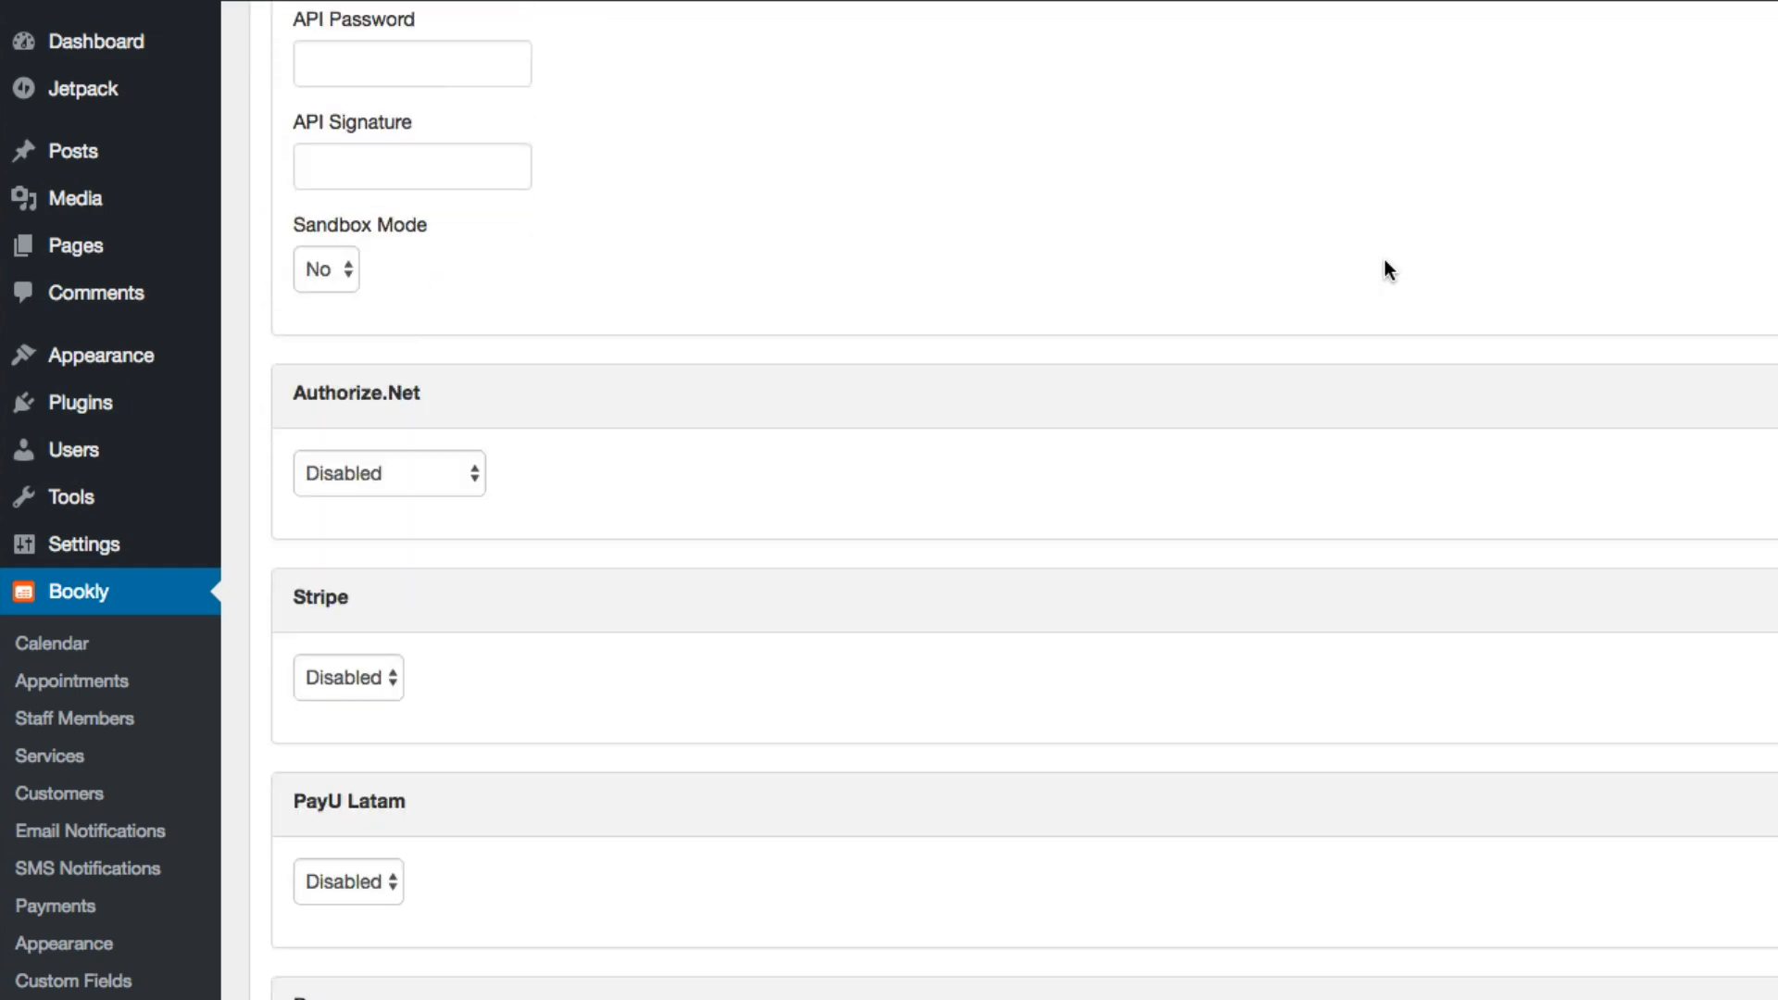
scroll(1435, 667, "up", 20)
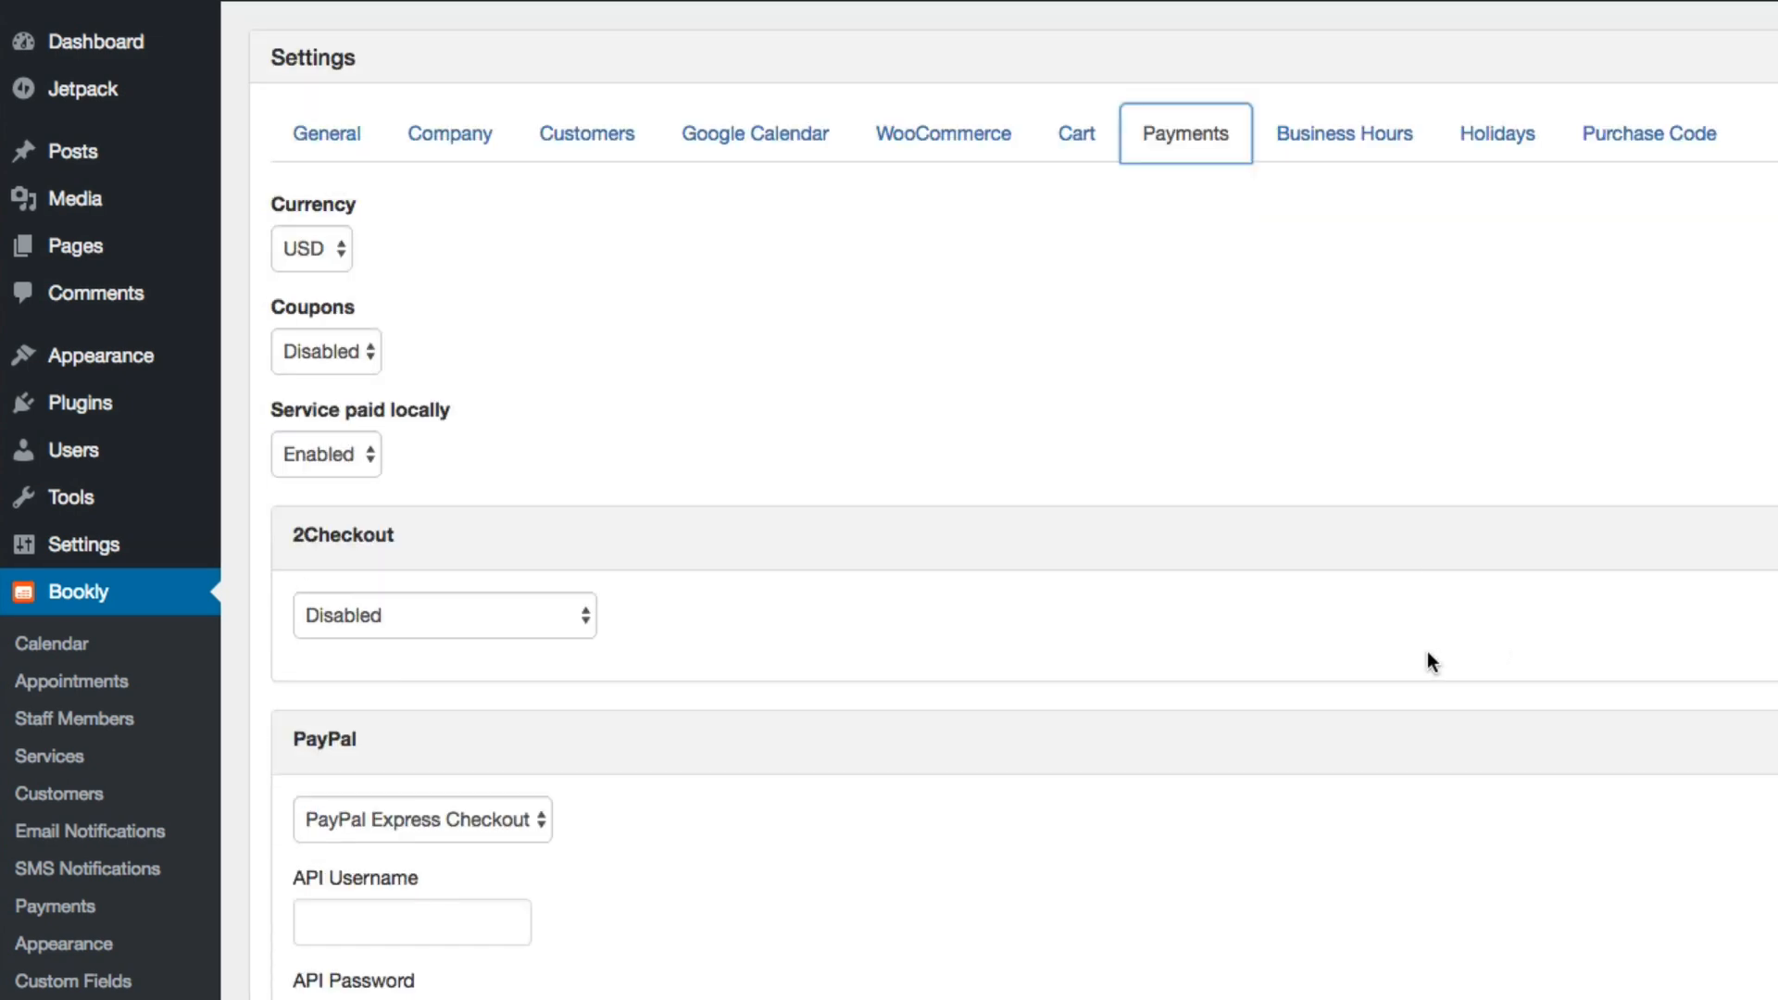
Review the business hours, holidays and purchase code sections of Bookly's settings
left_click(1342, 172)
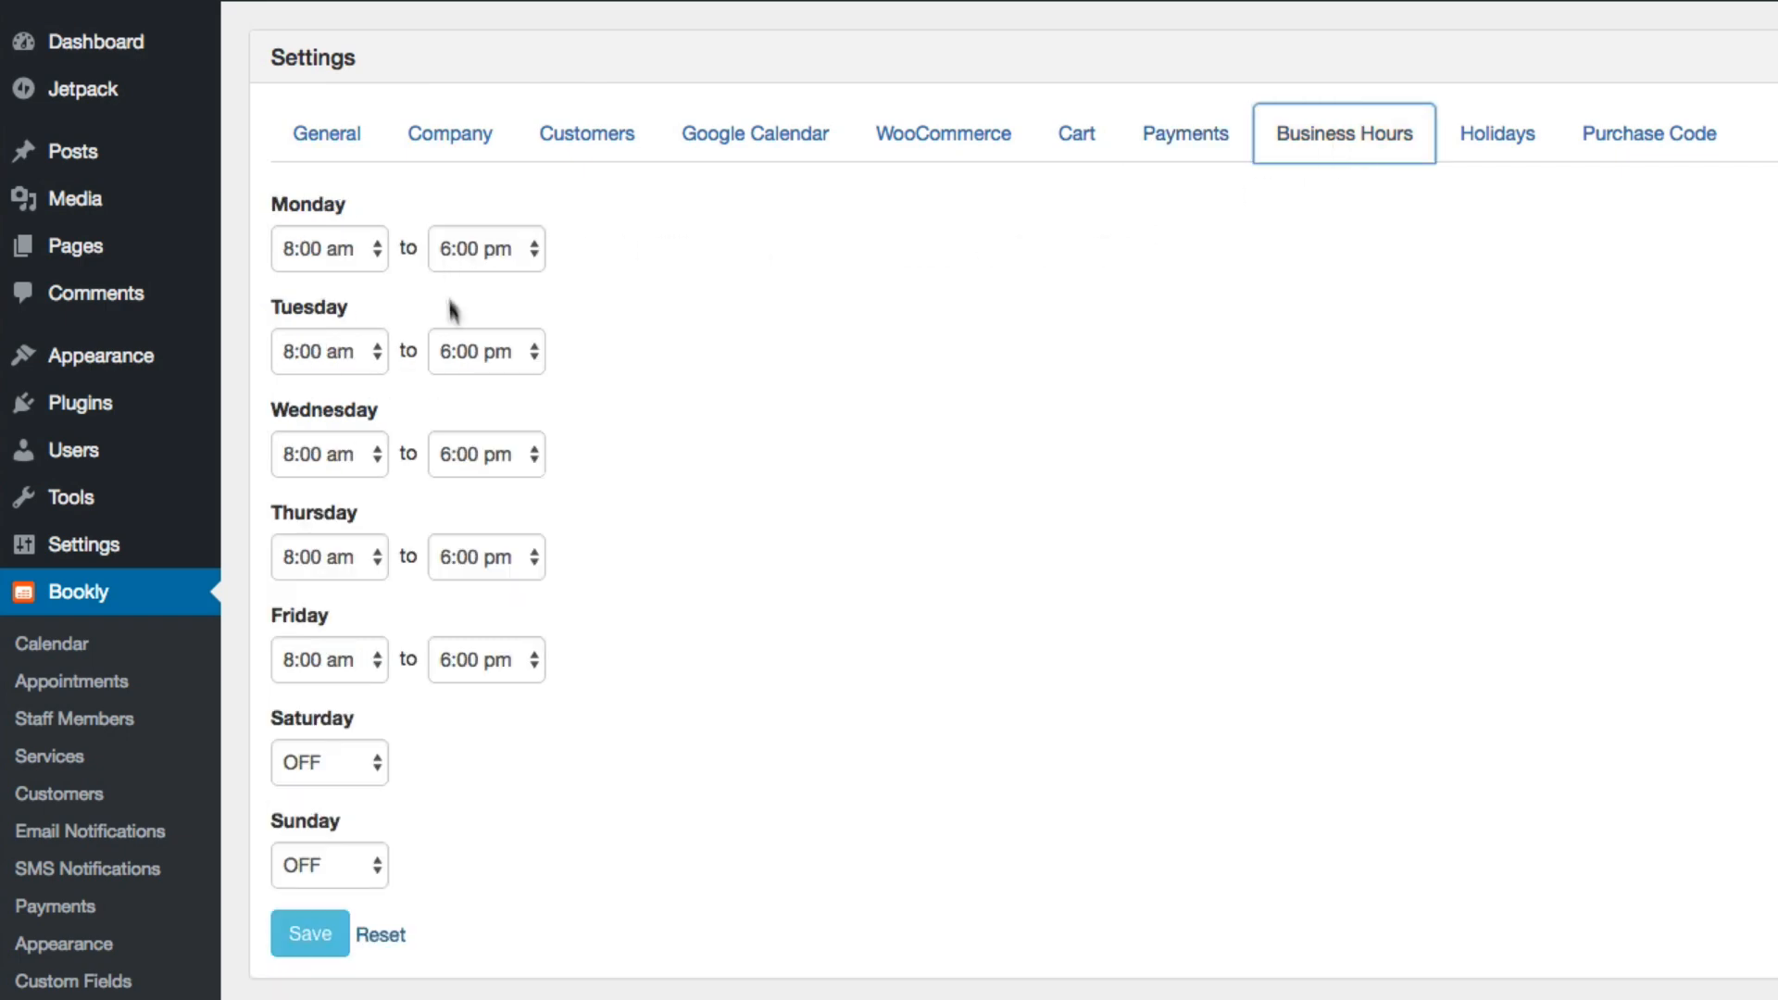
left_click(1533, 134)
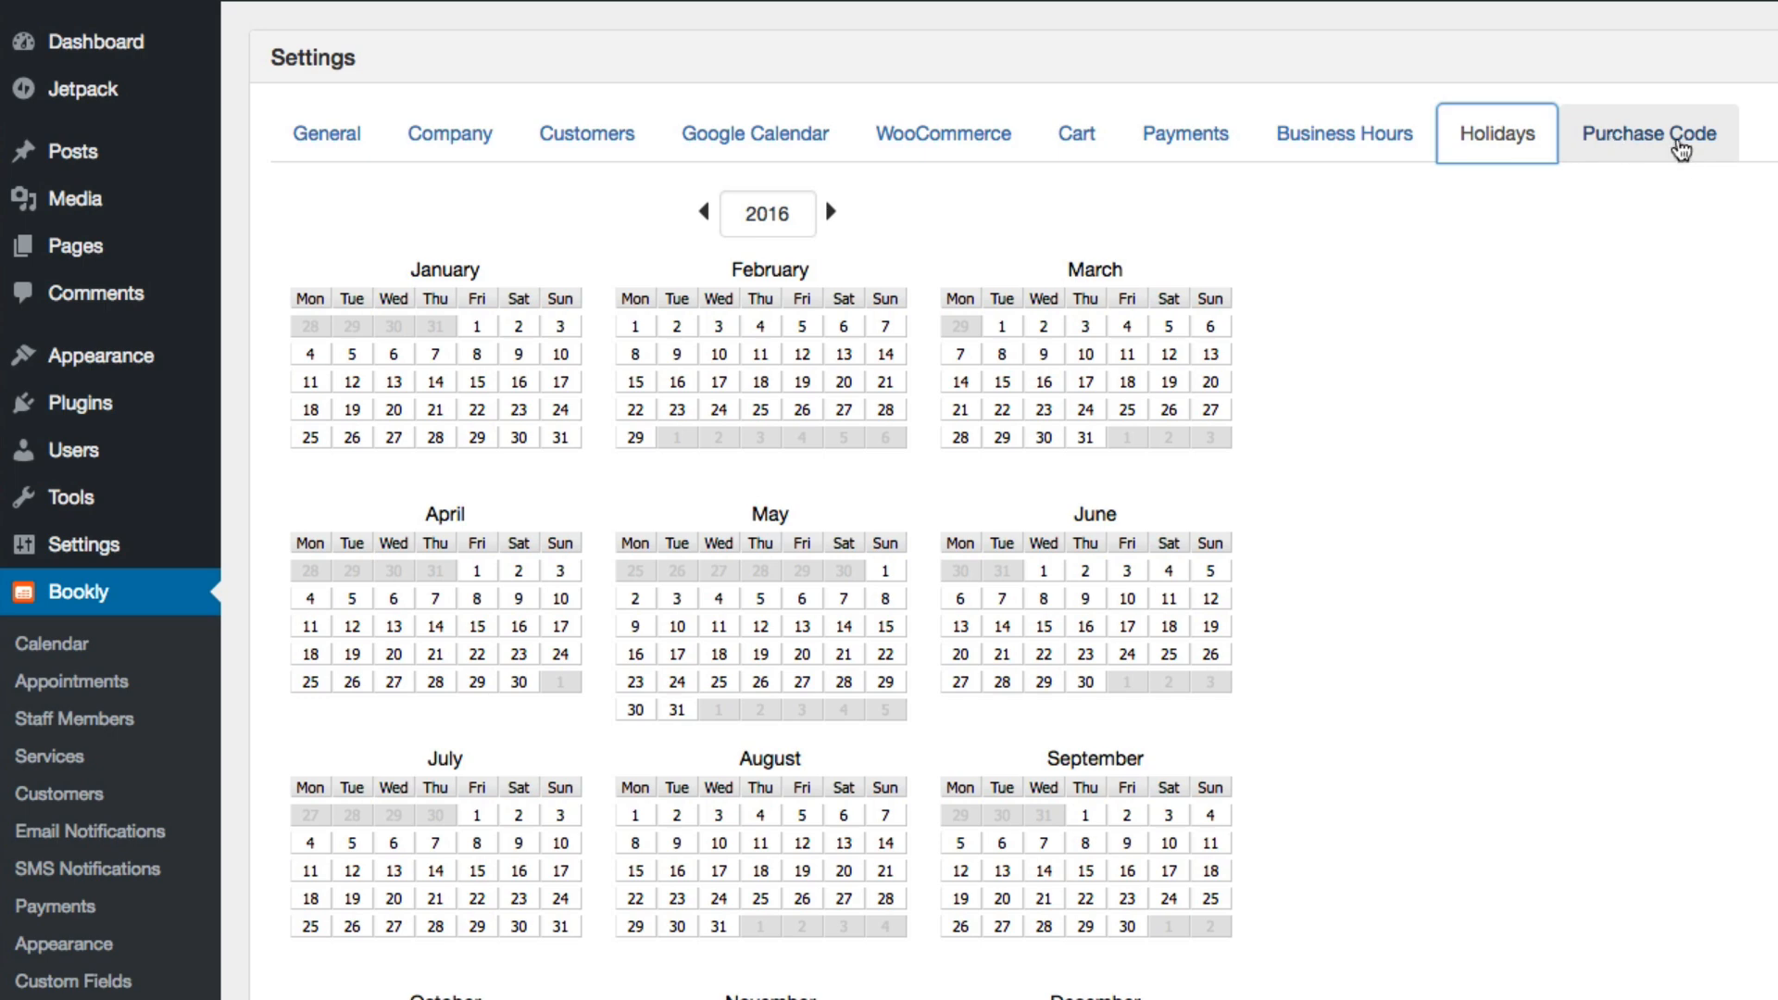
left_click(1681, 148)
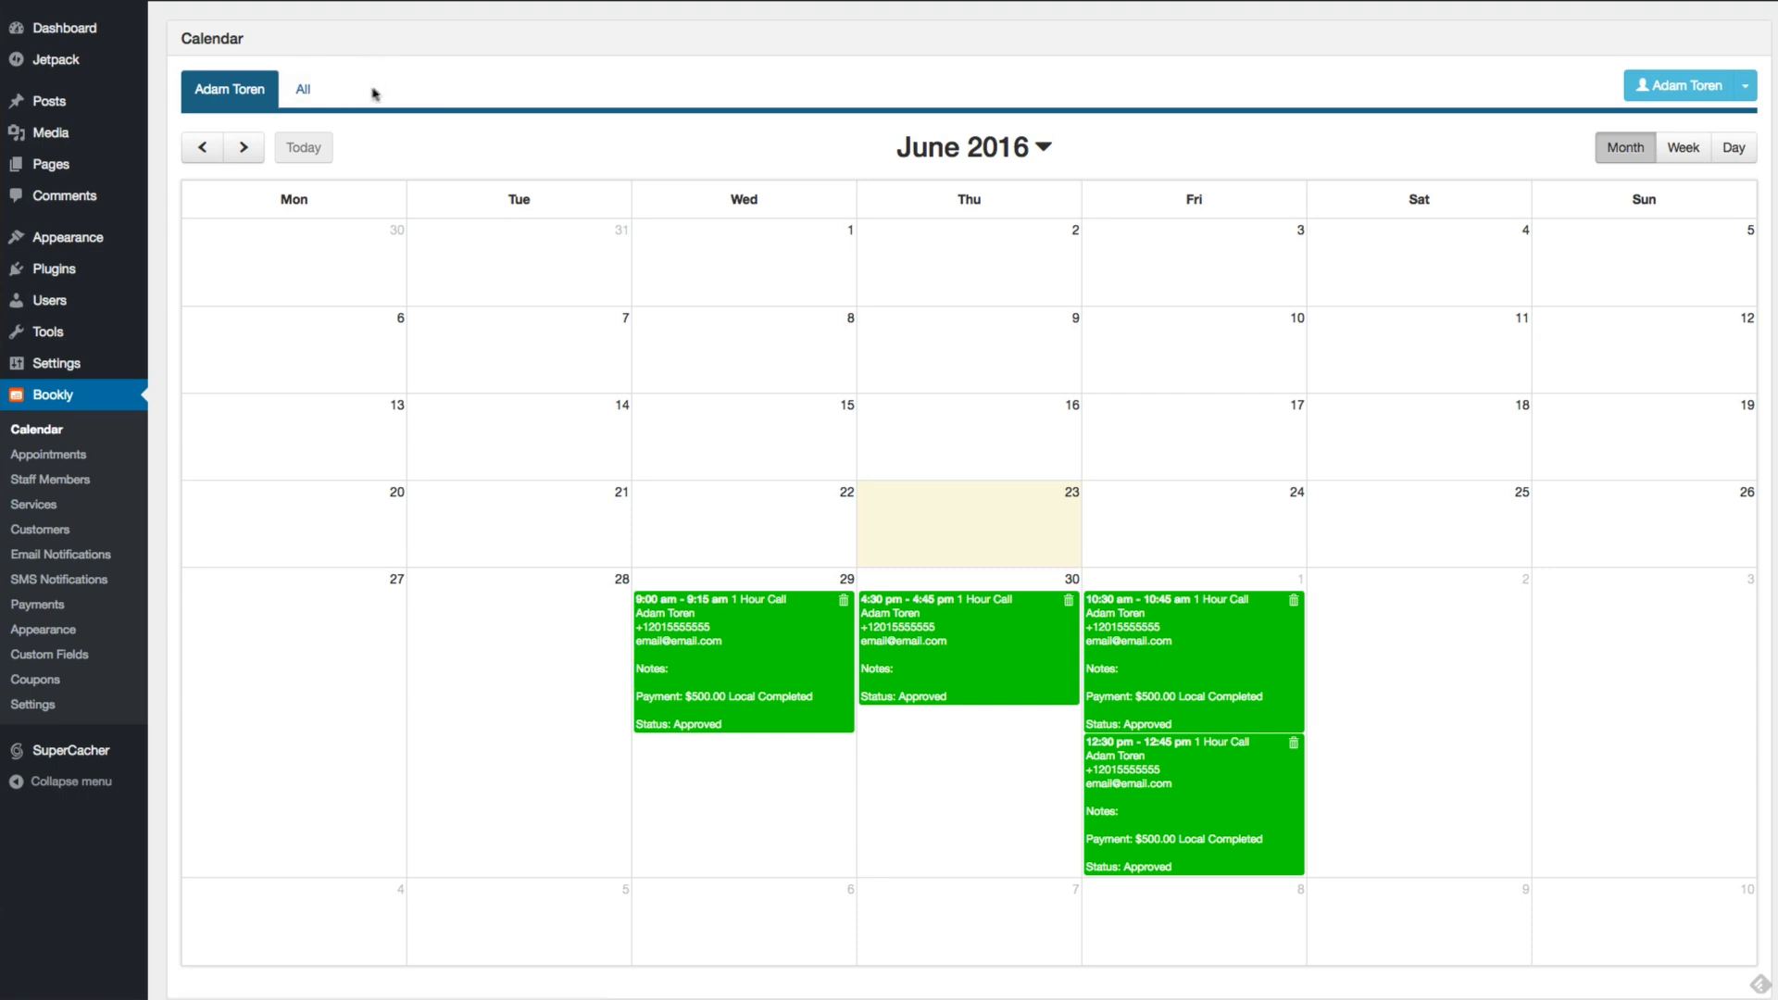
View the calendar for all staff by month, week and day, and open the Appointments list
left_click(300, 96)
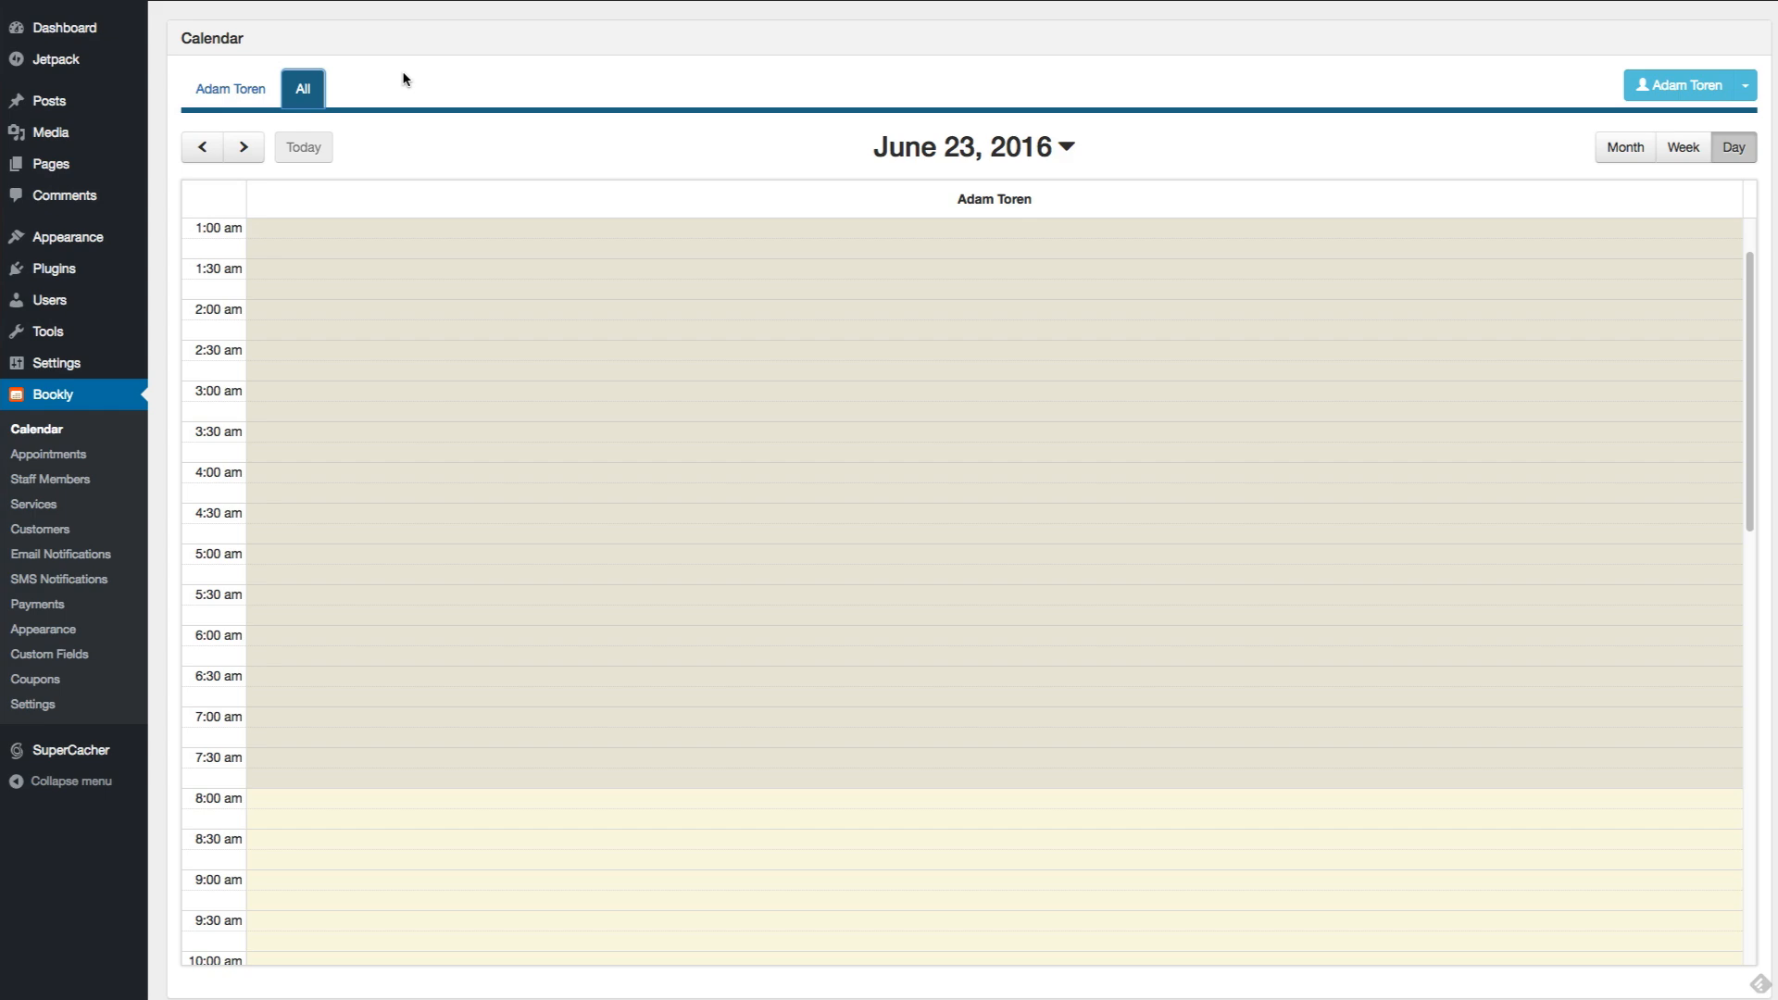
left_click(1628, 156)
left_click(1691, 154)
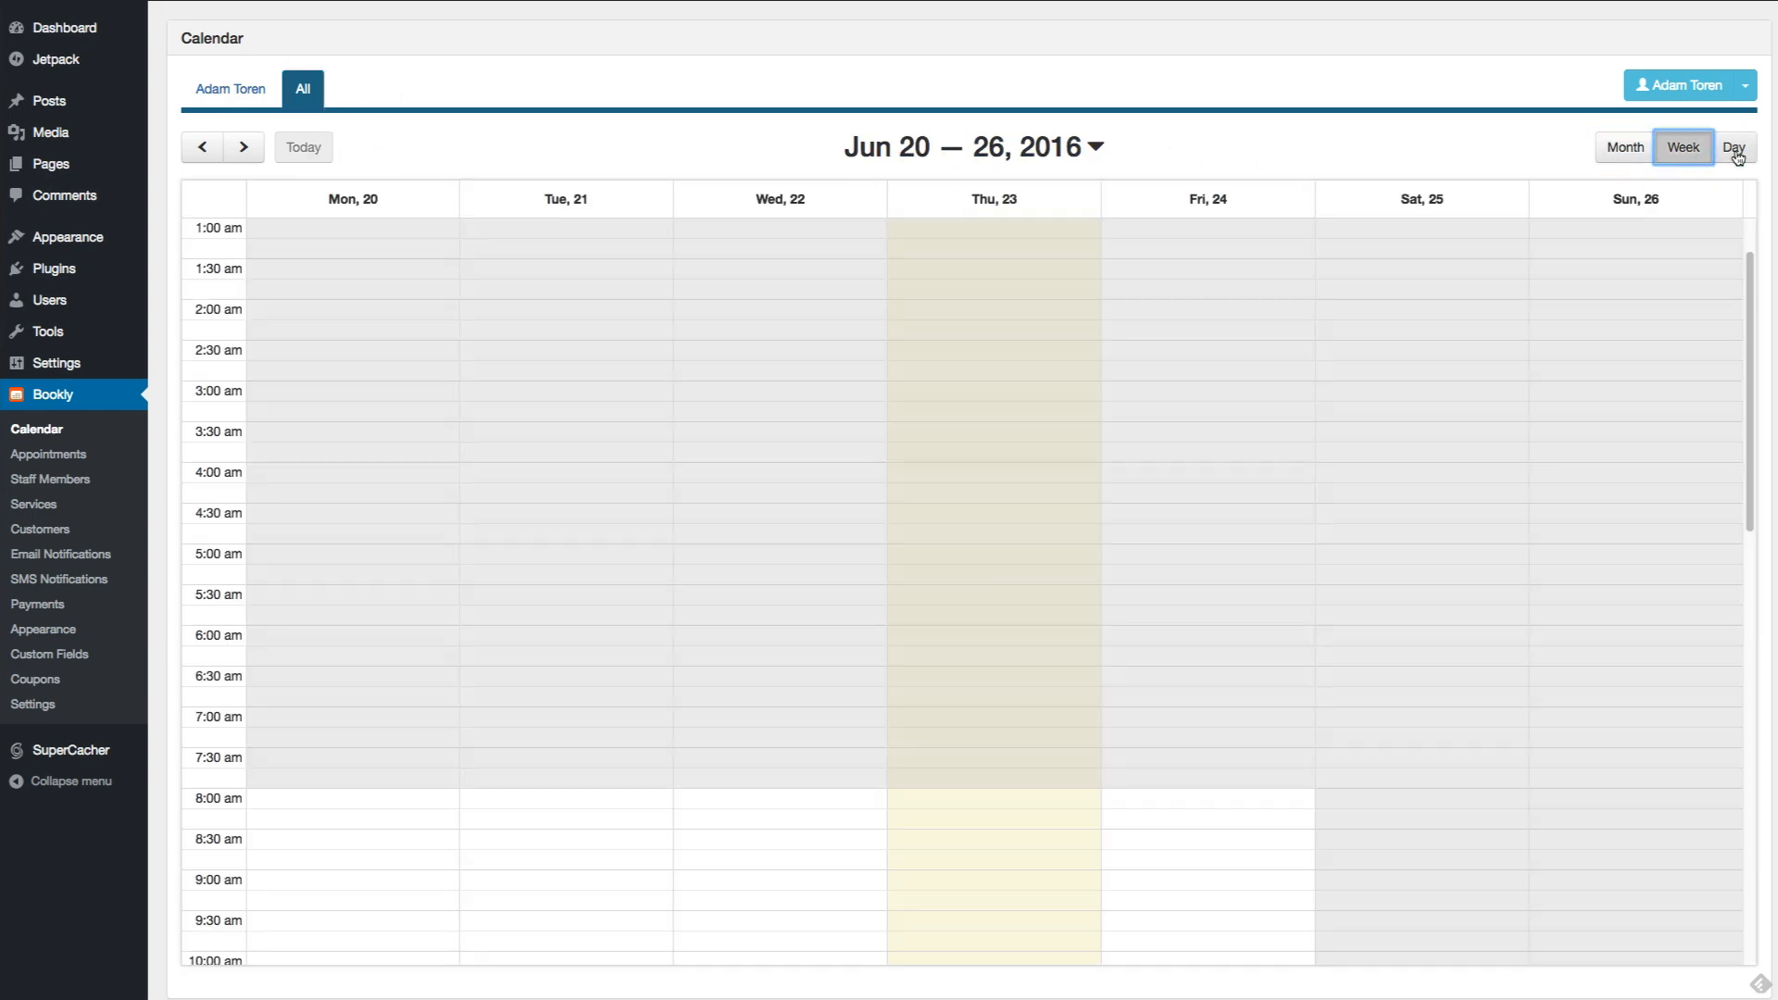
left_click(1738, 153)
left_click(35, 455)
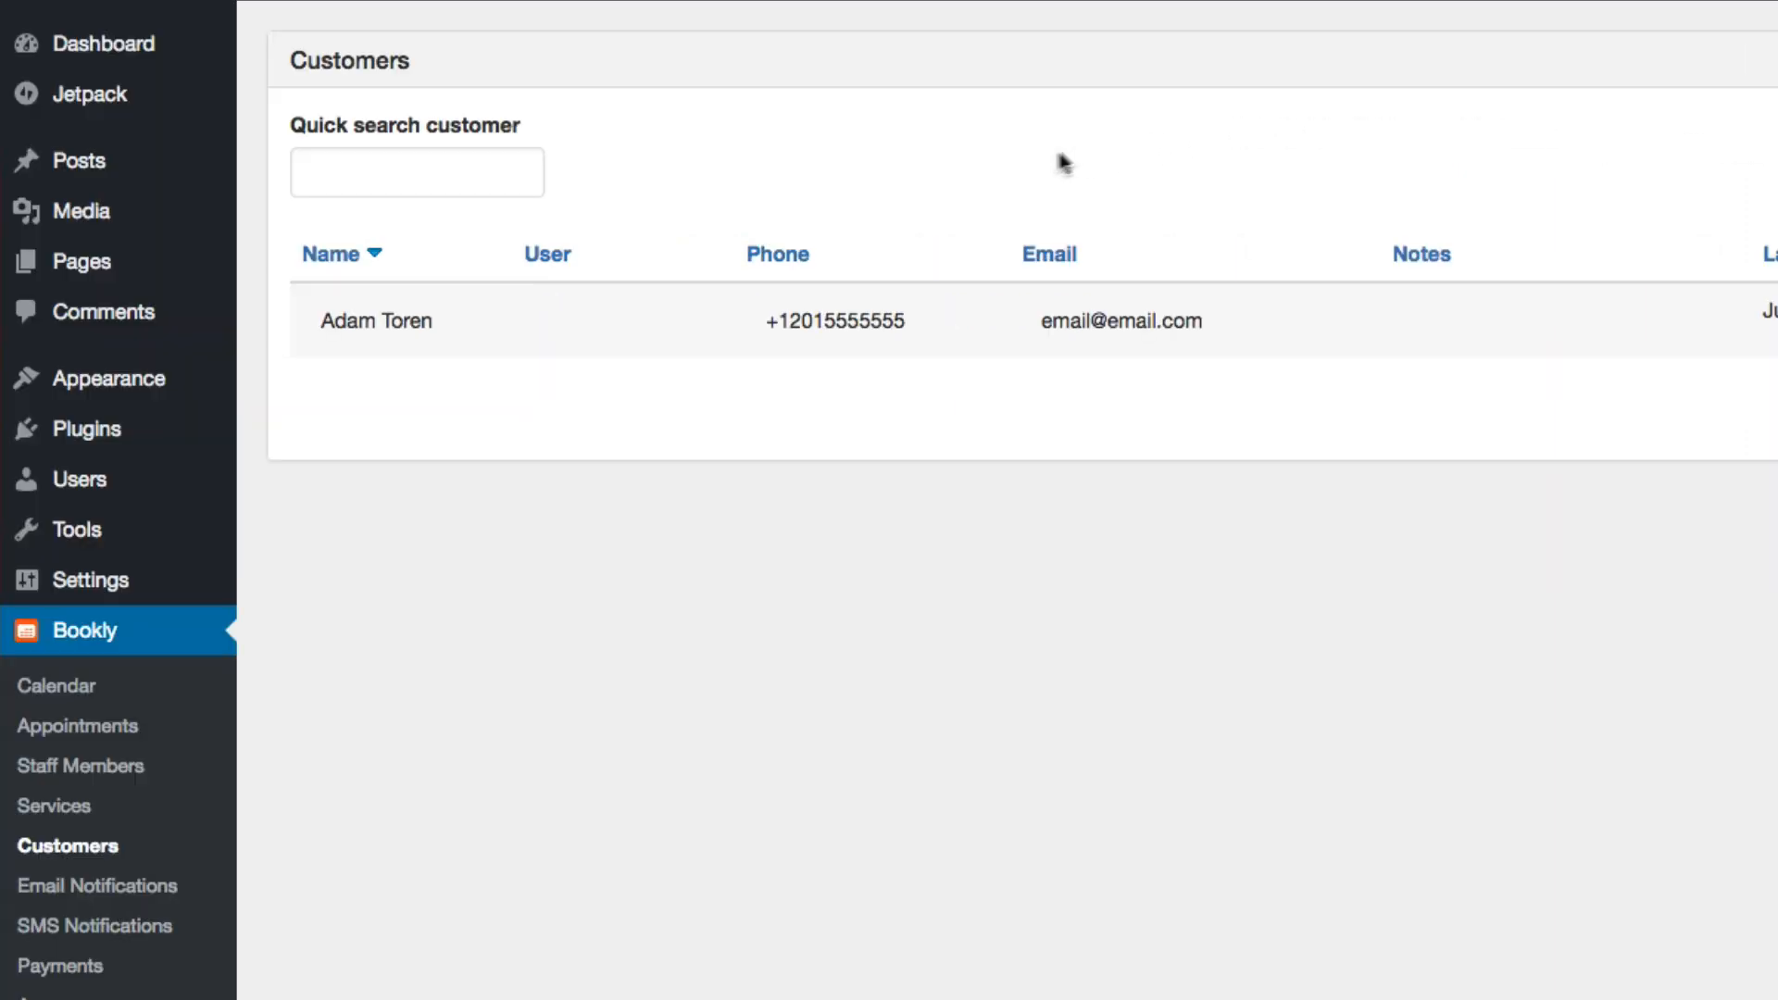
Review the email notifications, including the customer's pending-appointment message, plus the SMS Notifications and Payments pages
left_click(97, 885)
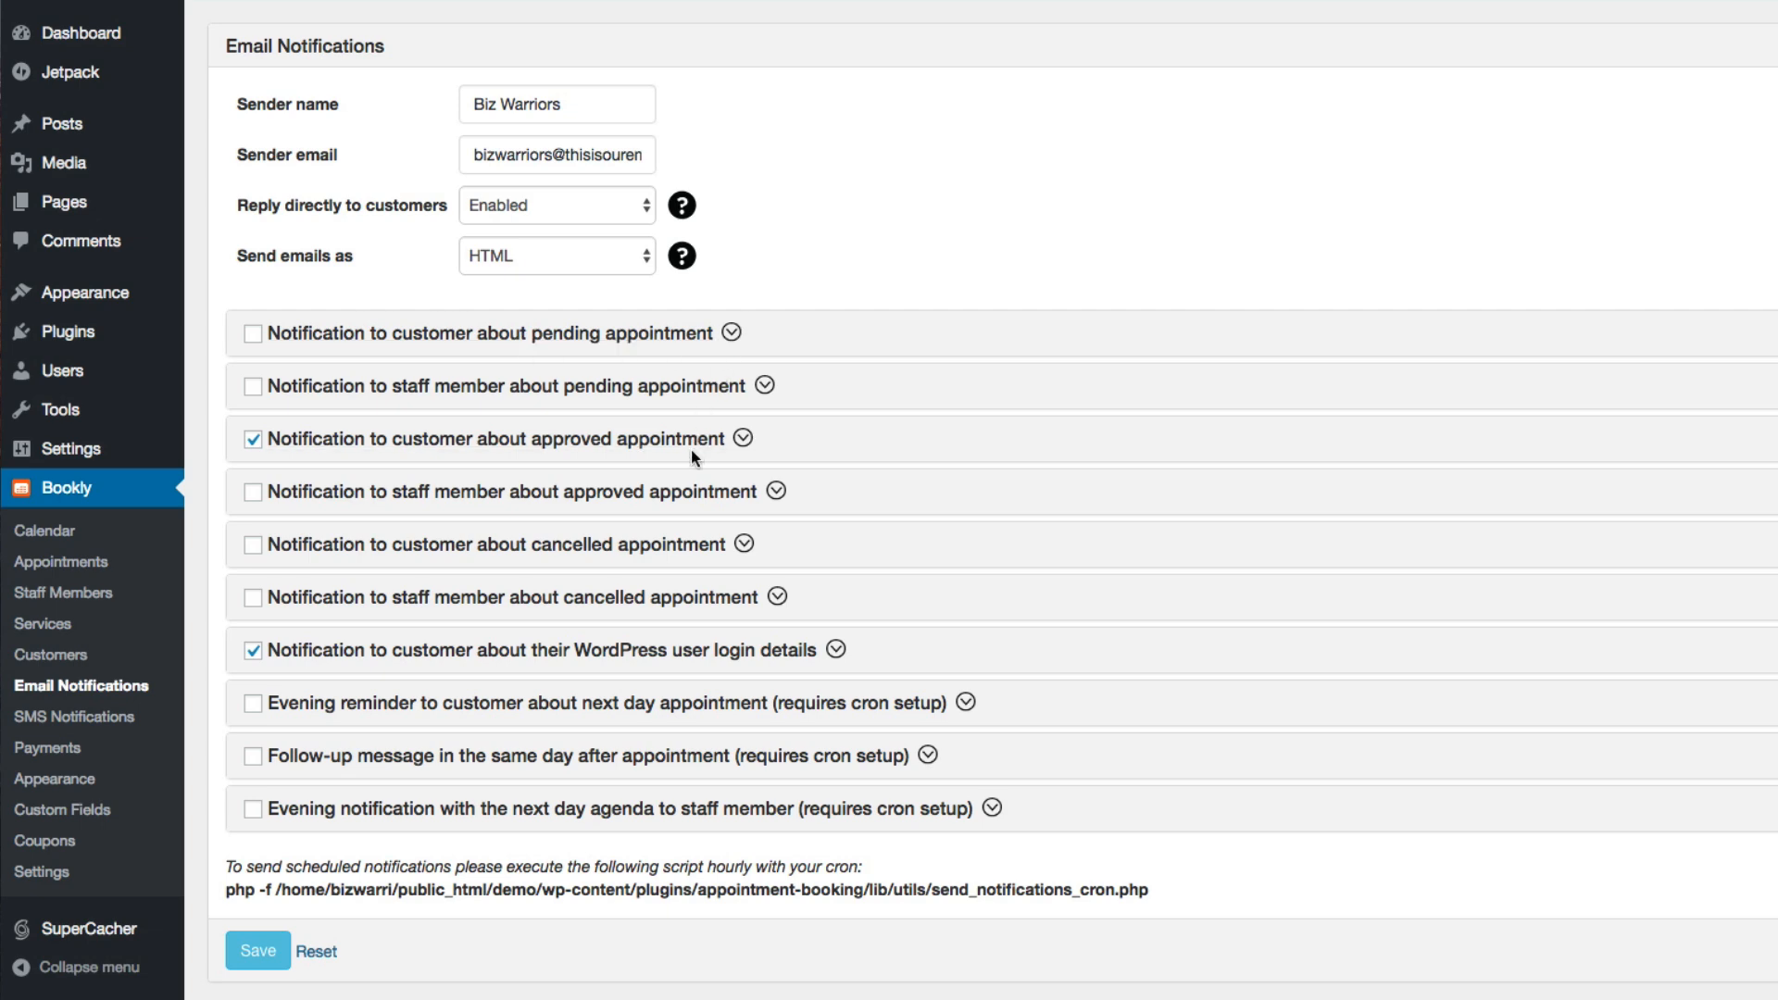
left_click(732, 334)
left_click(731, 335)
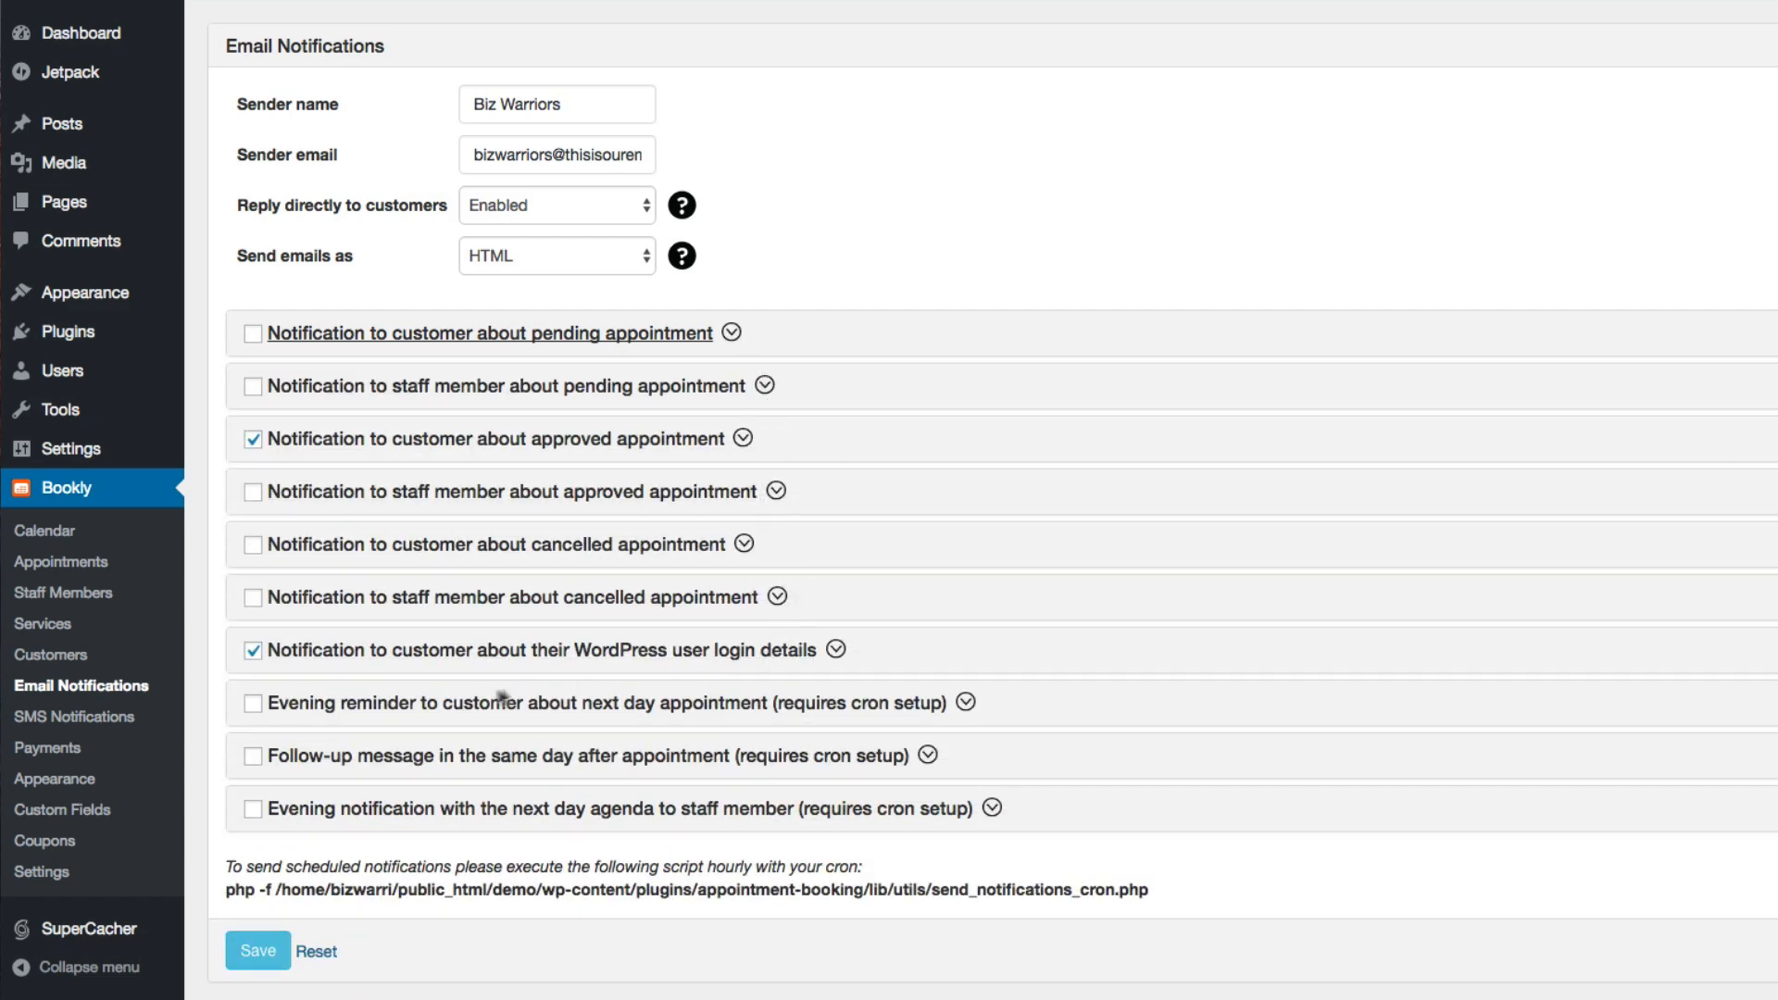
left_click(120, 727)
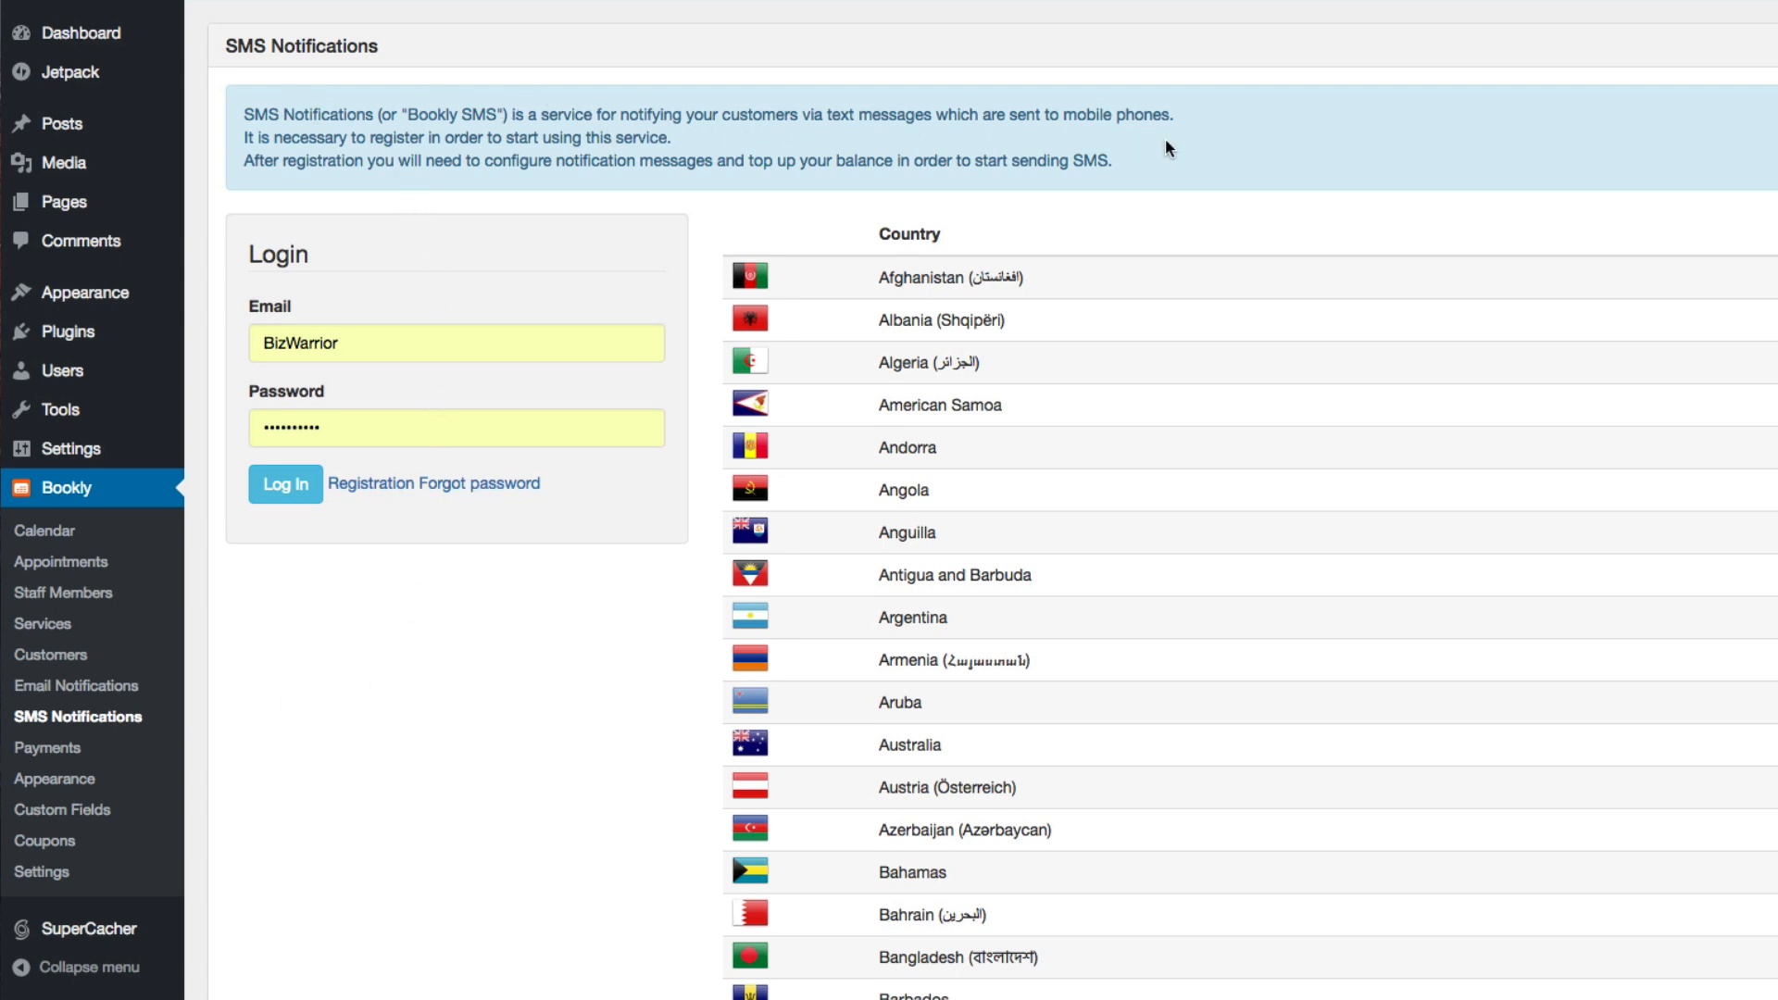
left_click(47, 747)
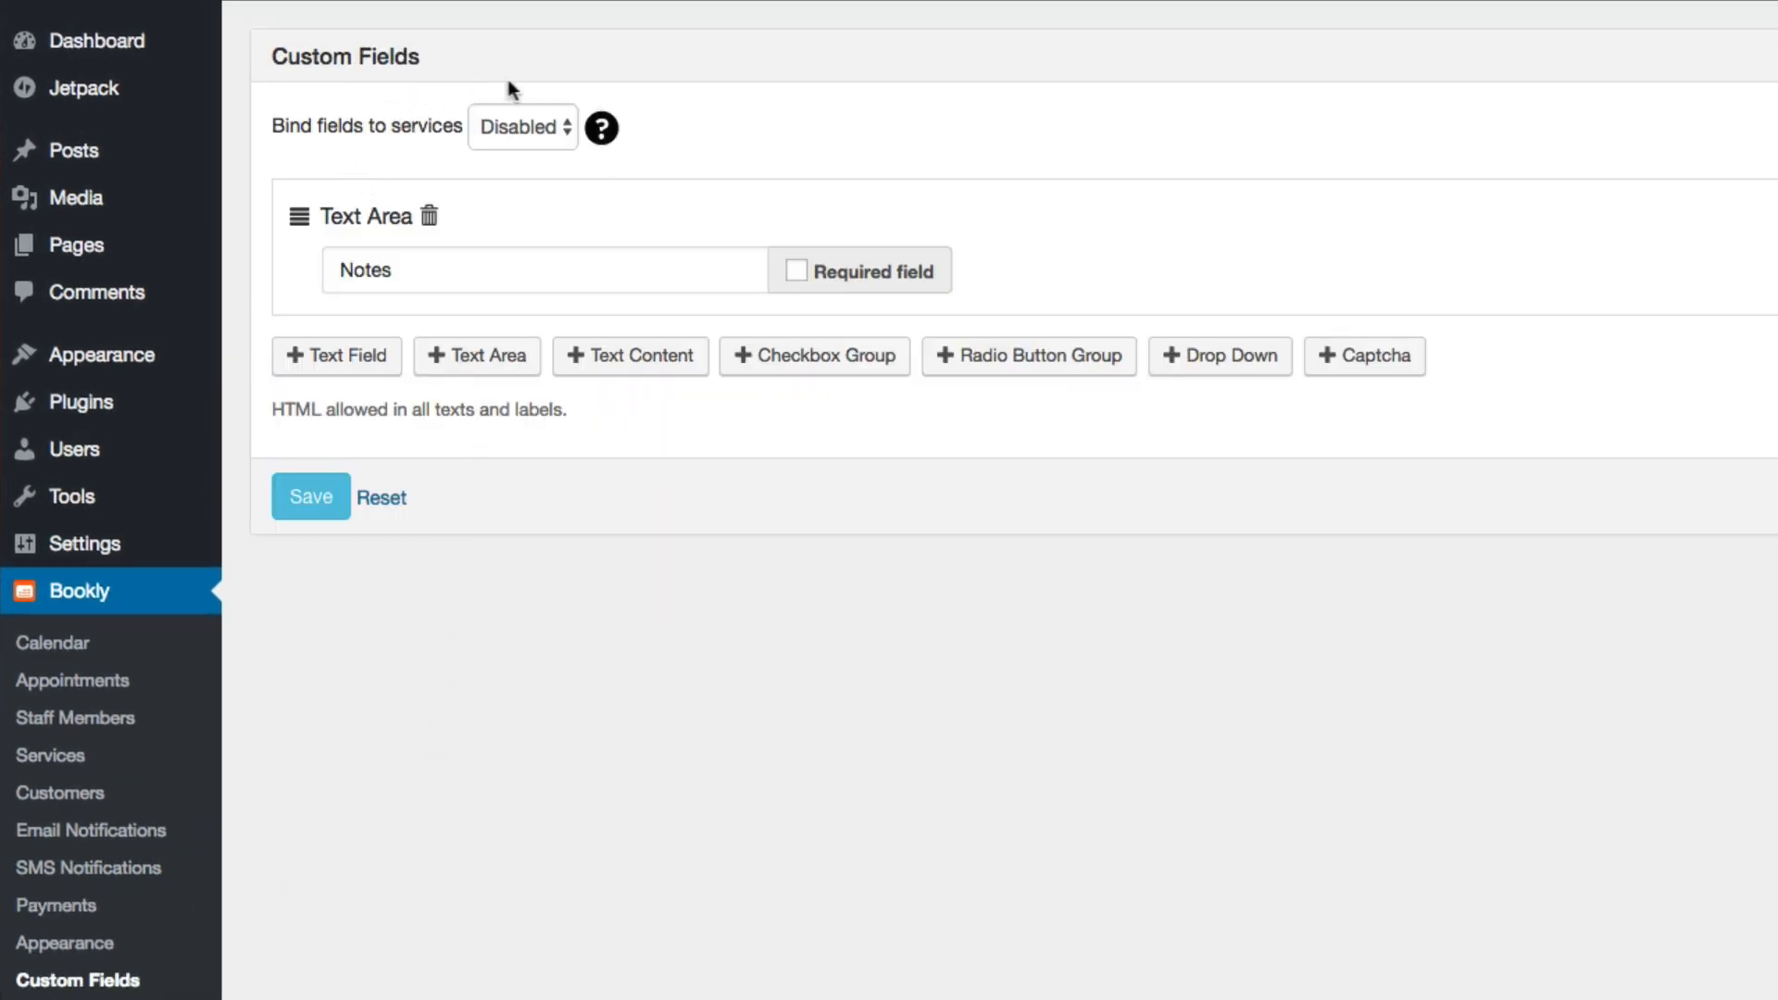
Check the service-binding choices for custom fields, and add a text field, checkbox group, radio button group, drop down and captcha
left_click(546, 128)
left_click(914, 162)
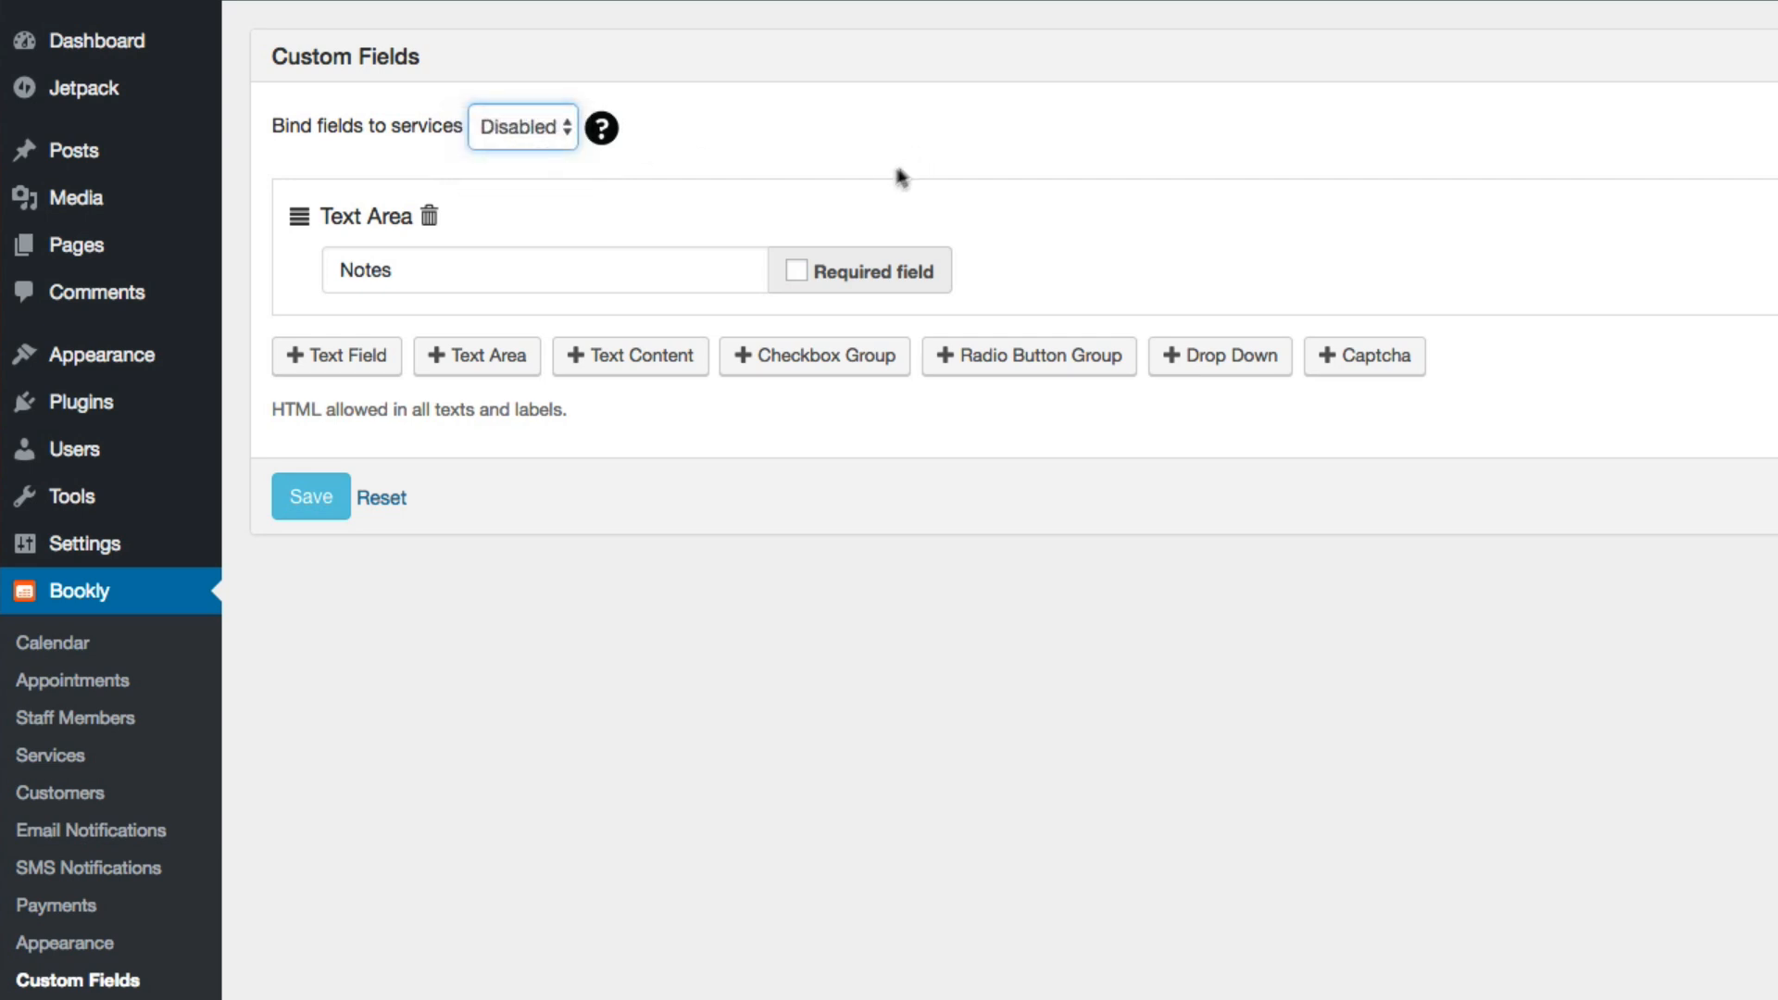
left_click(347, 355)
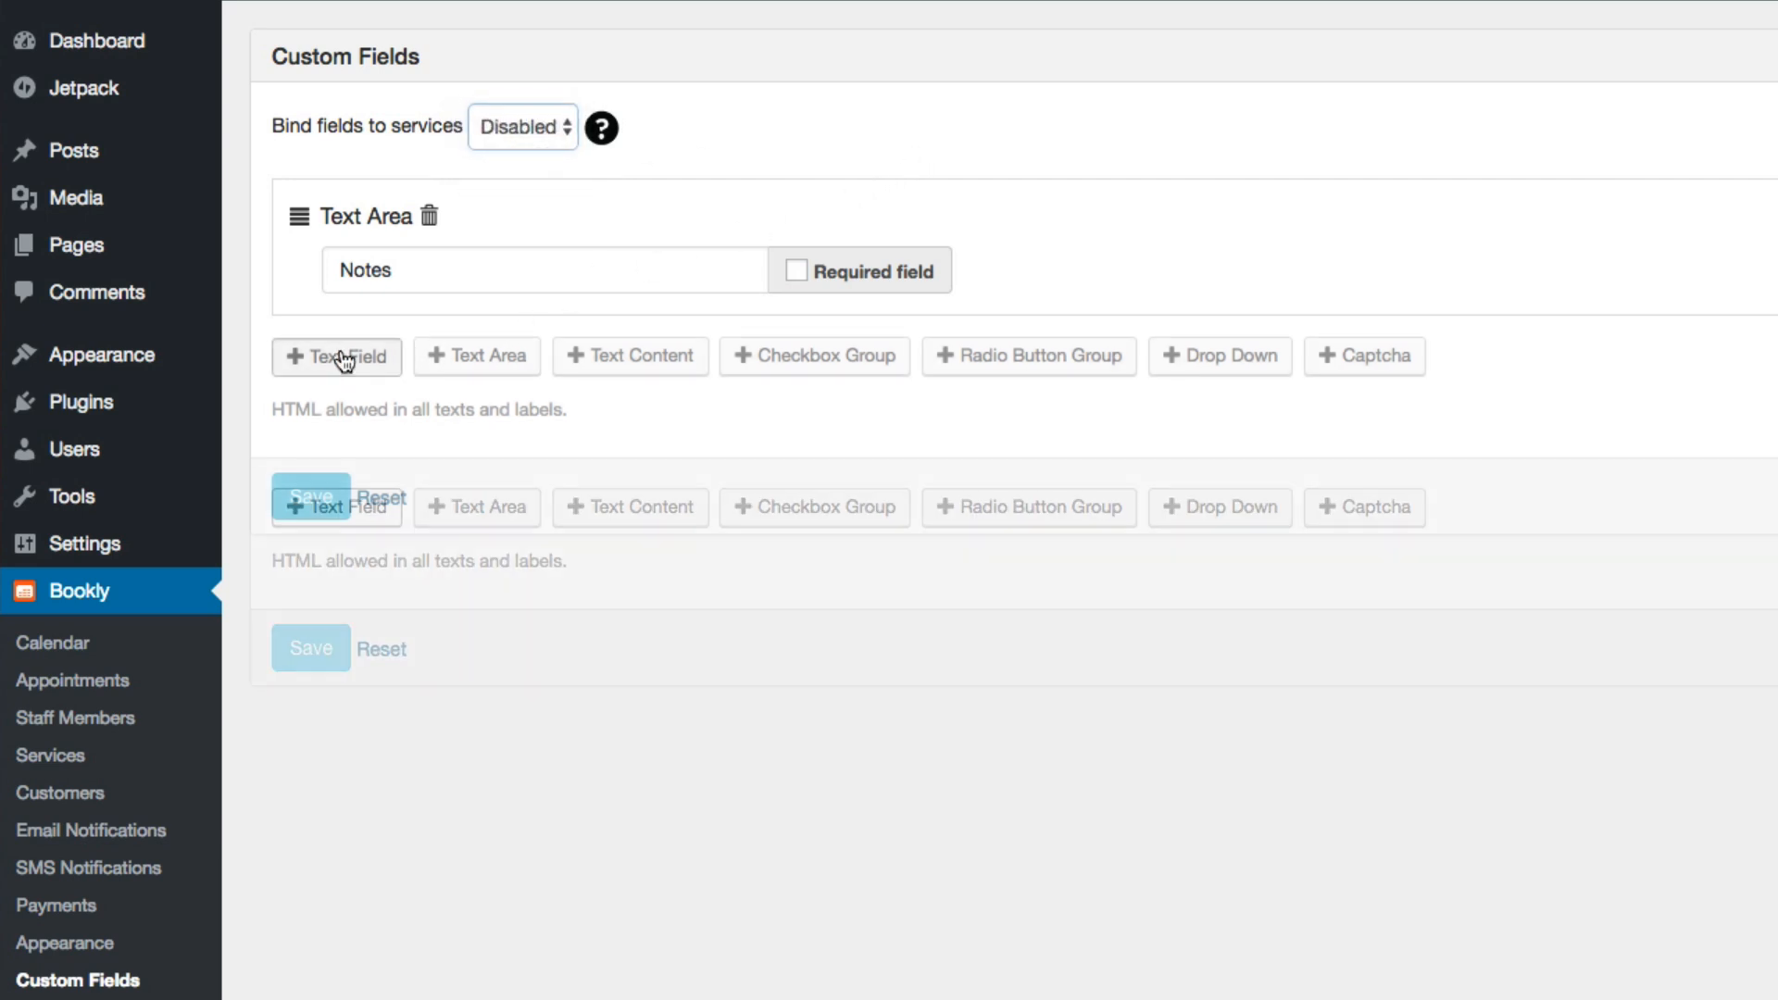
left_click(802, 512)
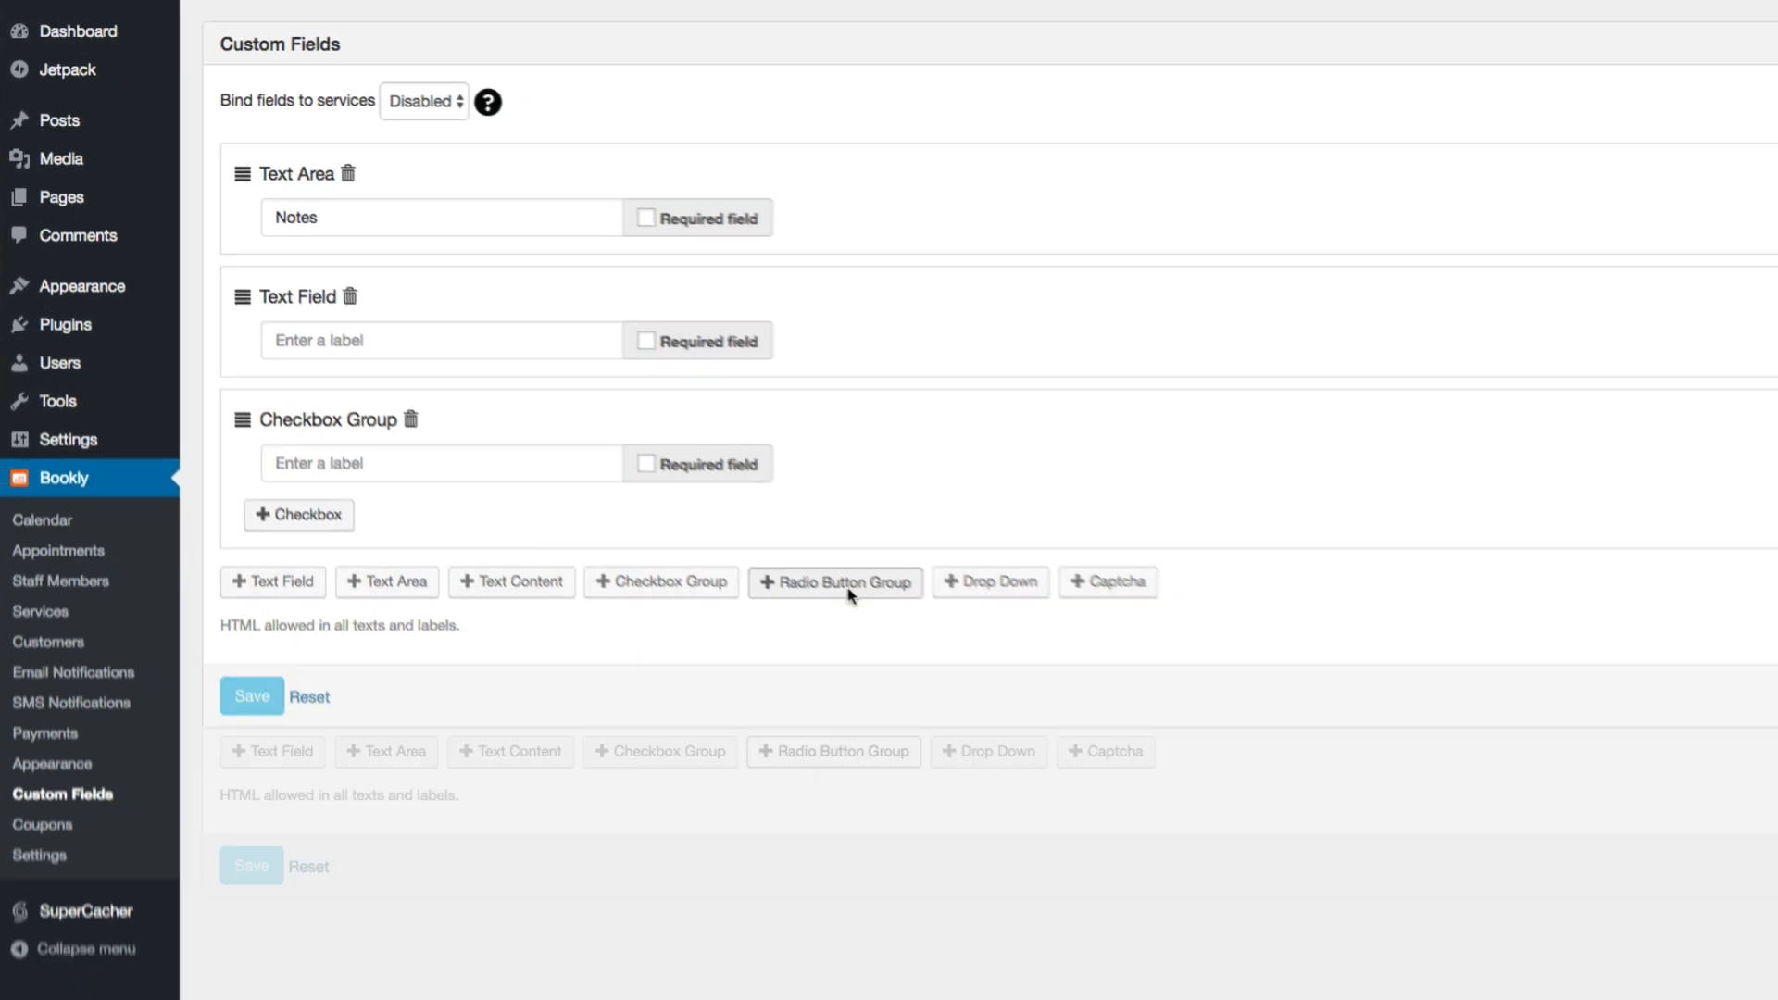
left_click(851, 594)
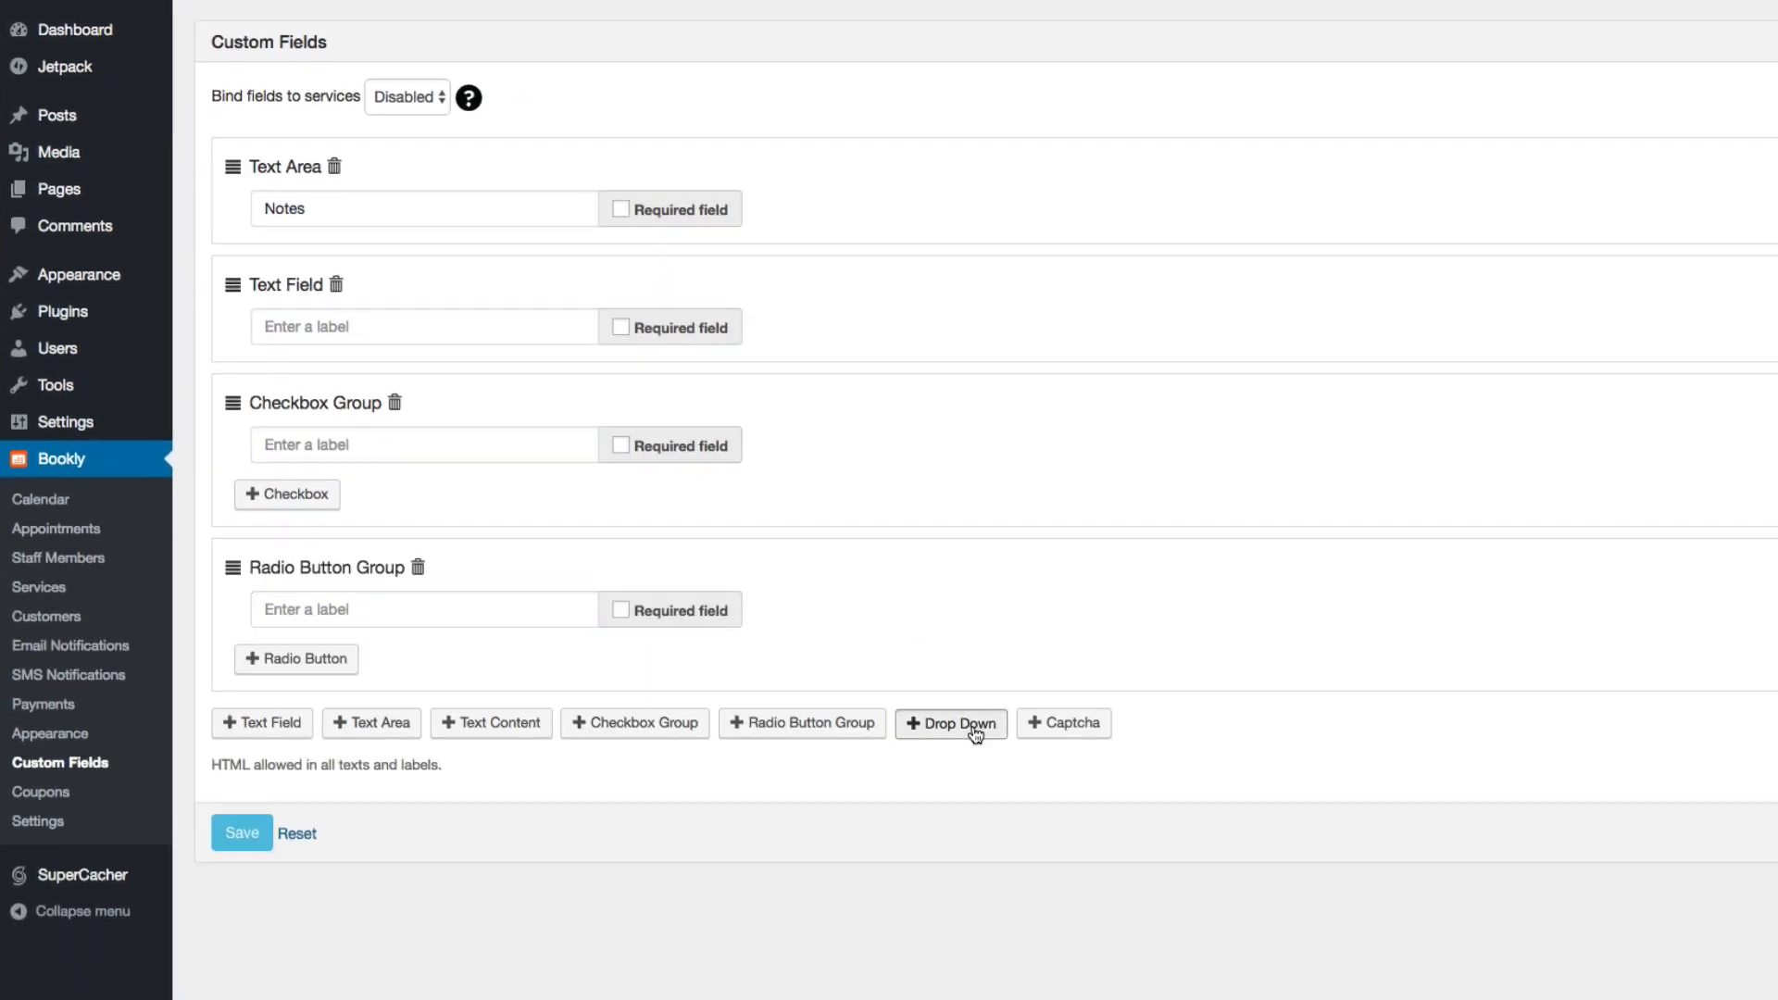
left_click(954, 724)
left_click(1098, 889)
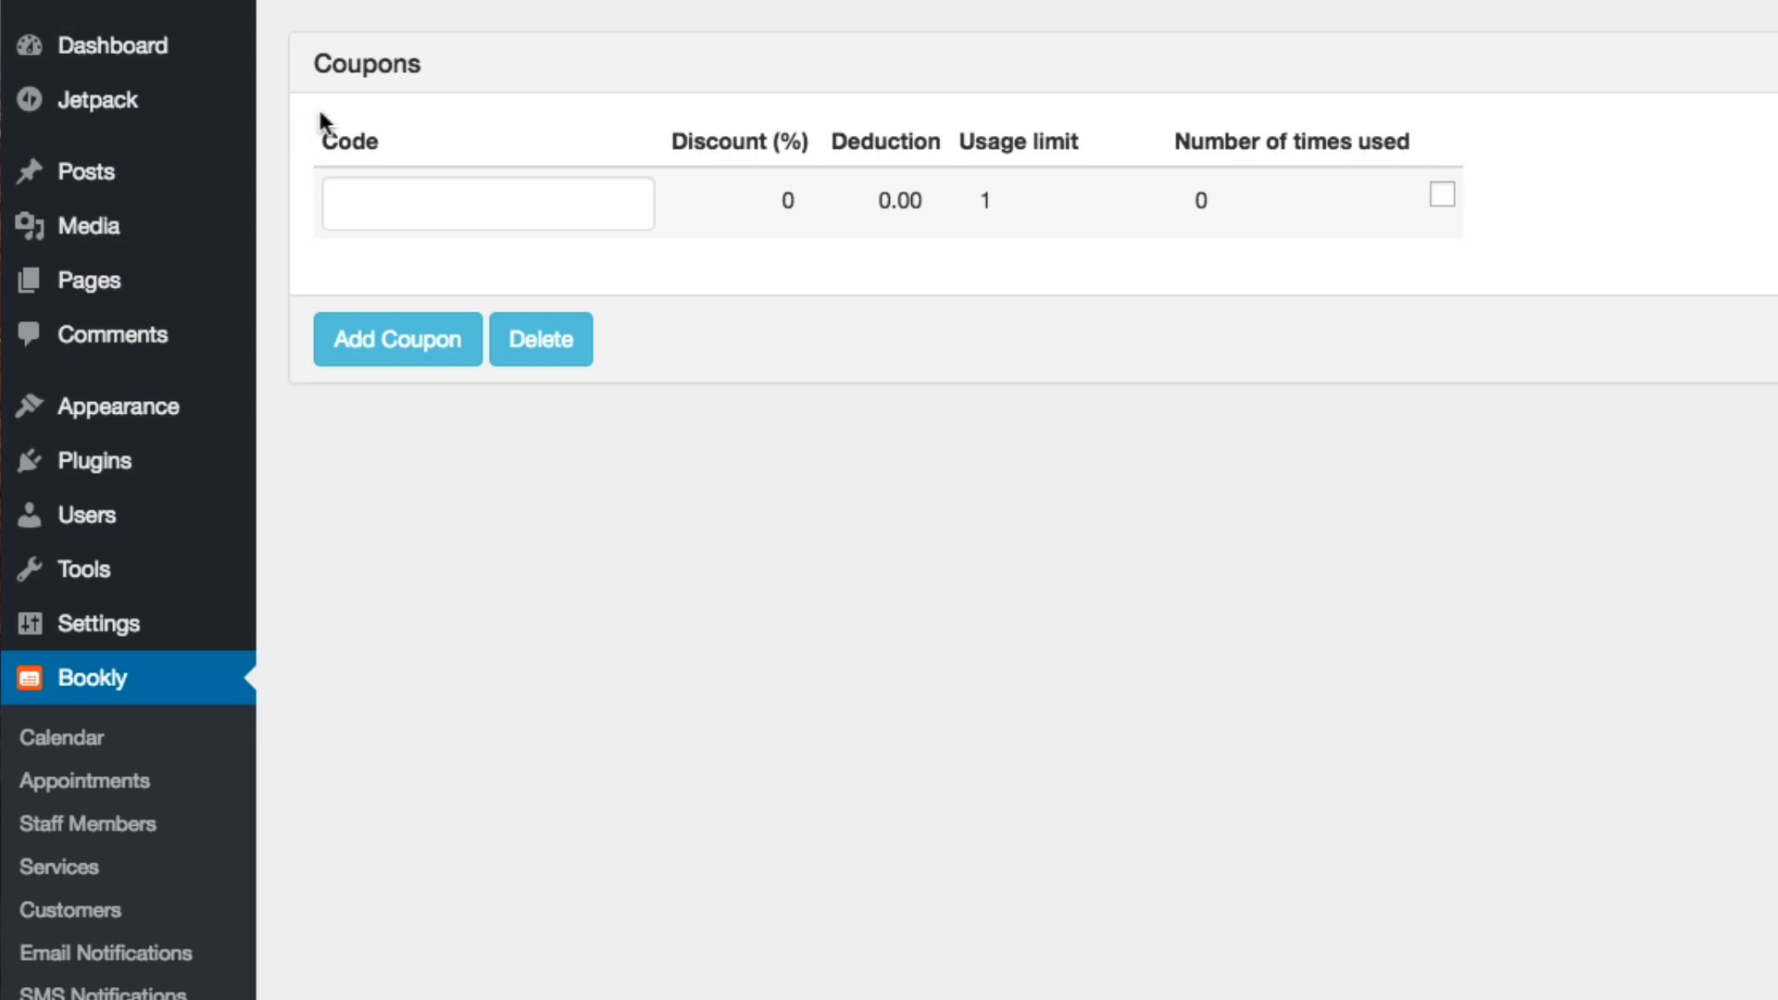
Open the blank coupon's code and discount percentage for editing
left_click(463, 195)
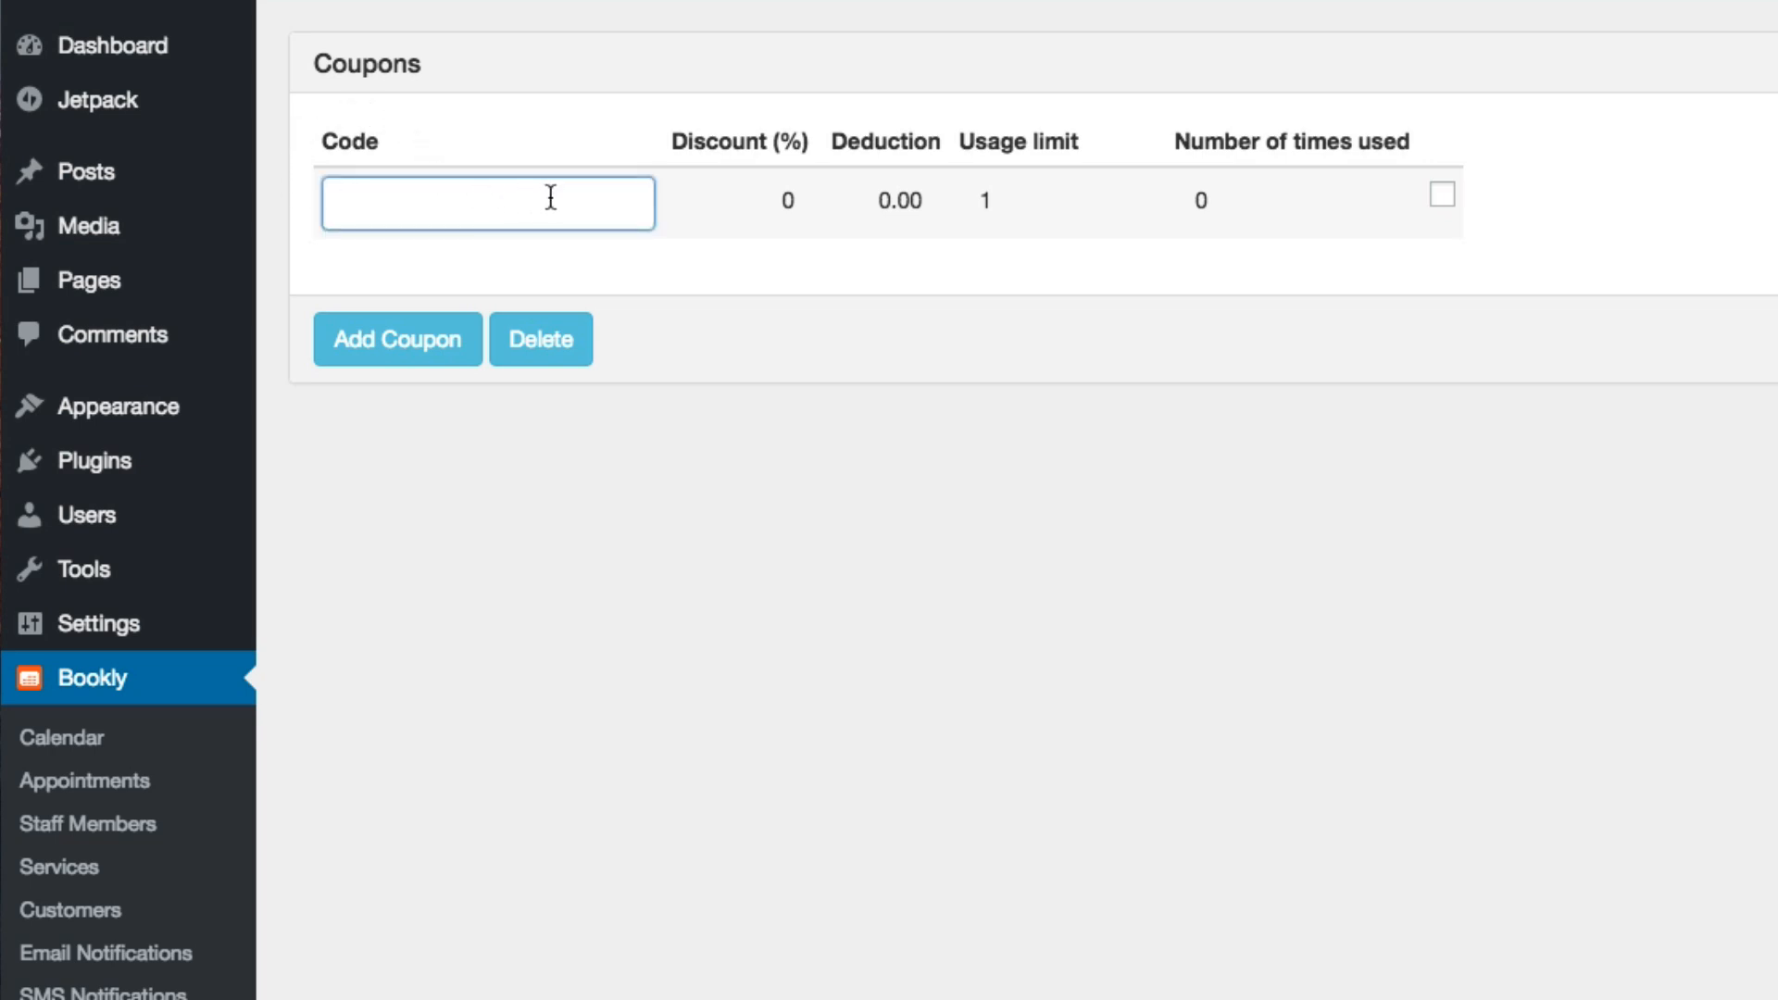
left_click(774, 196)
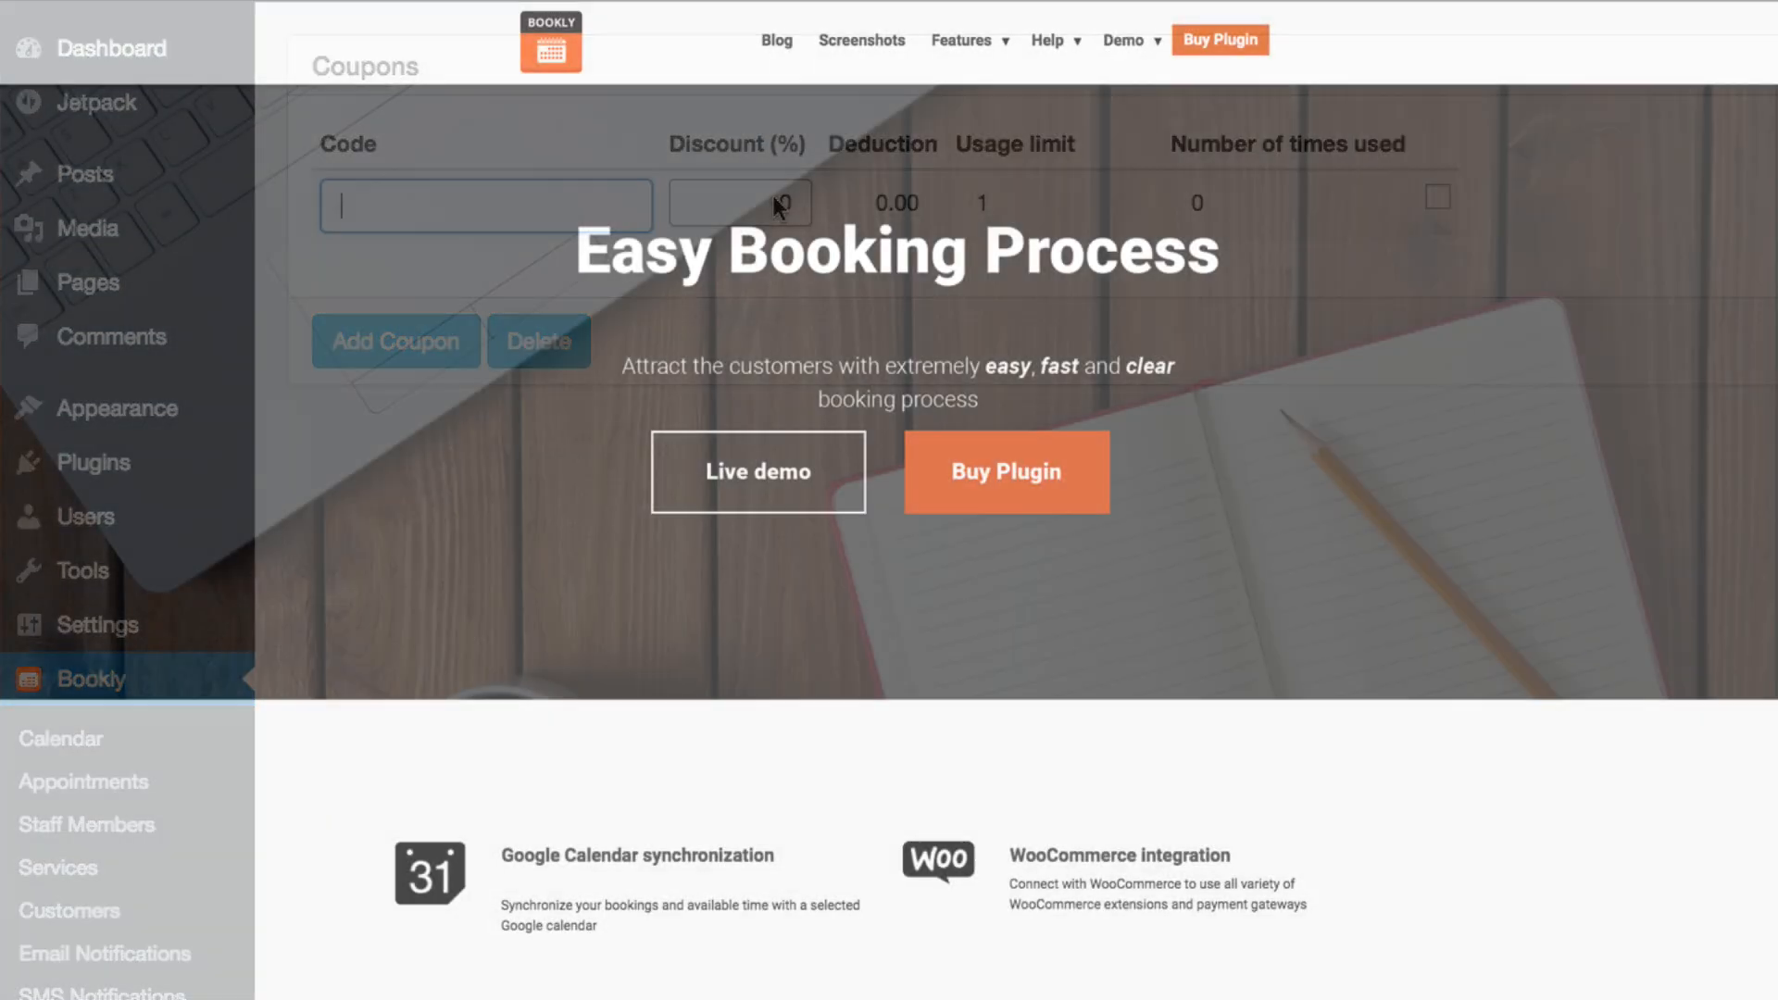